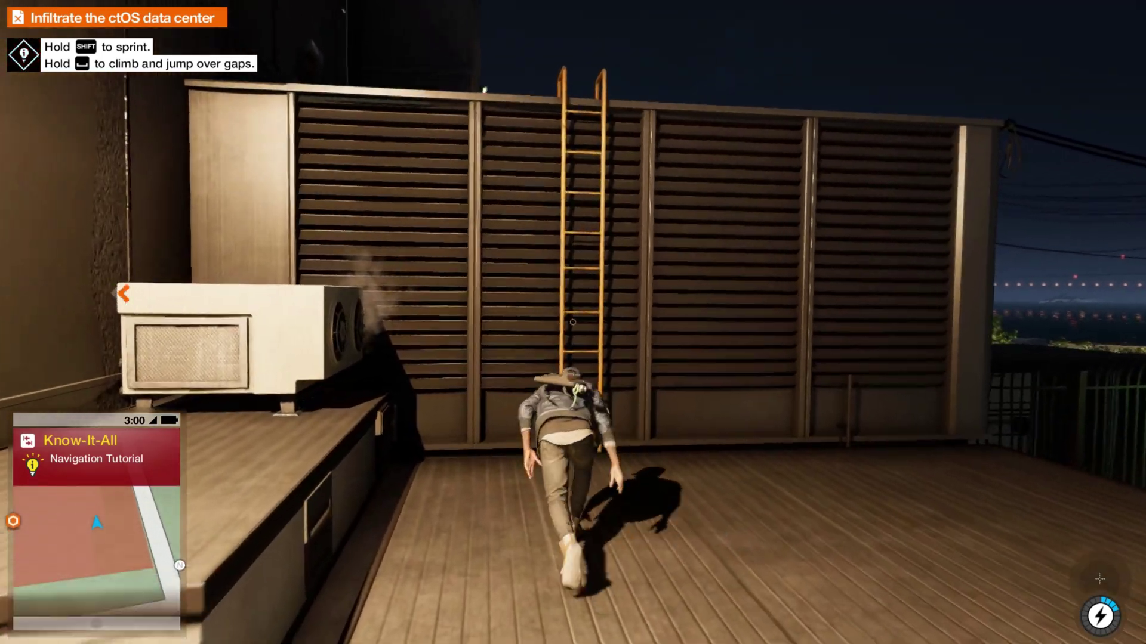
key("space")
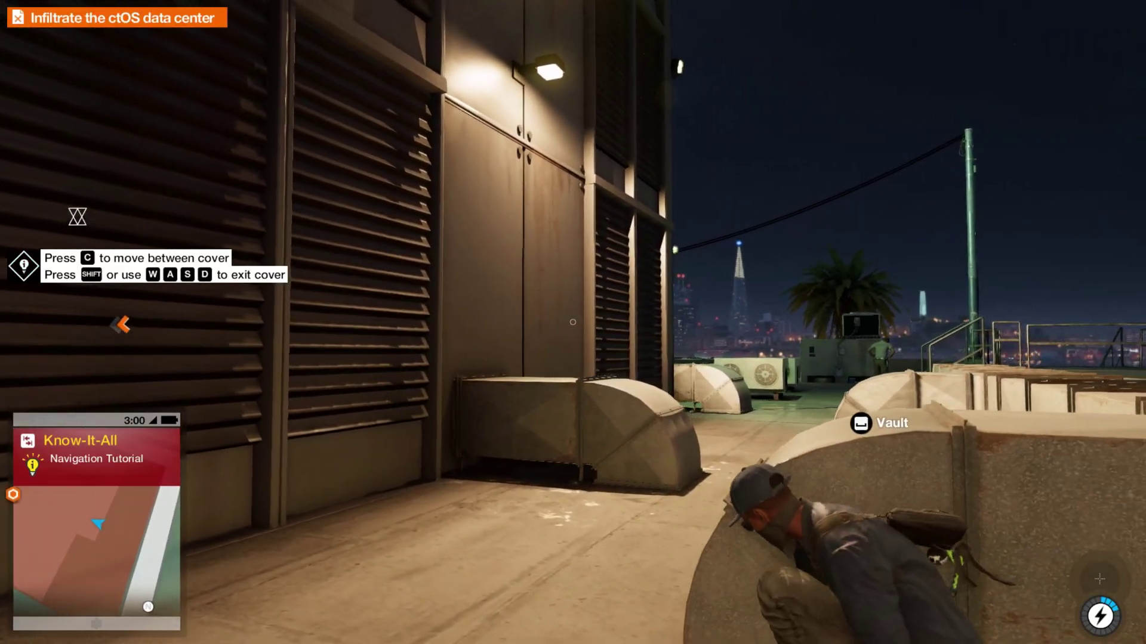
key("w")
key("space")
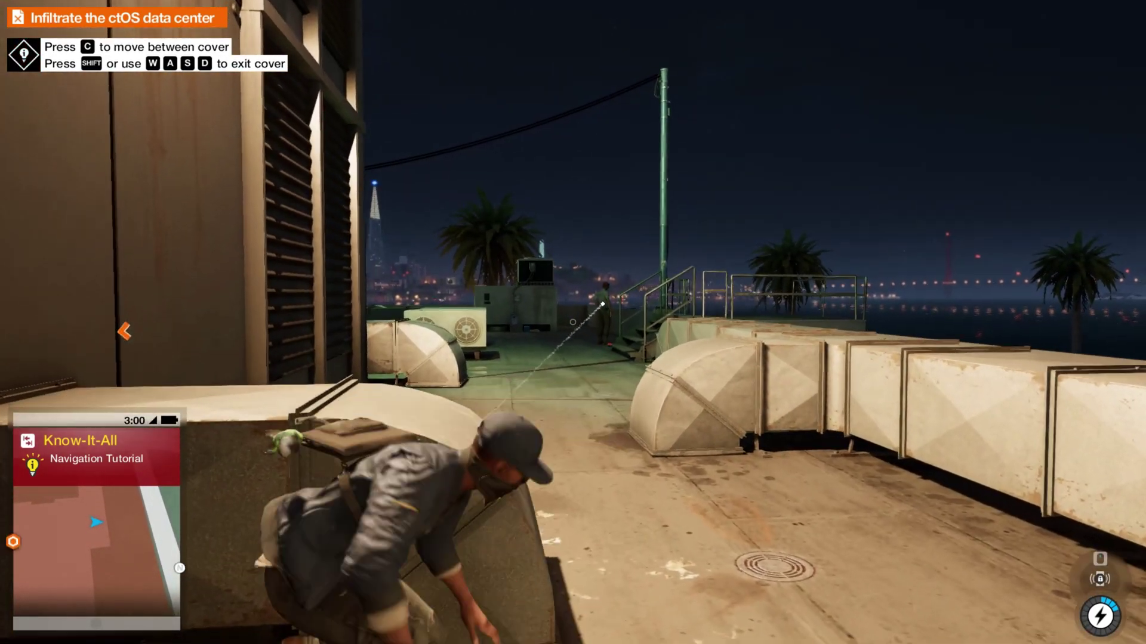
key("w")
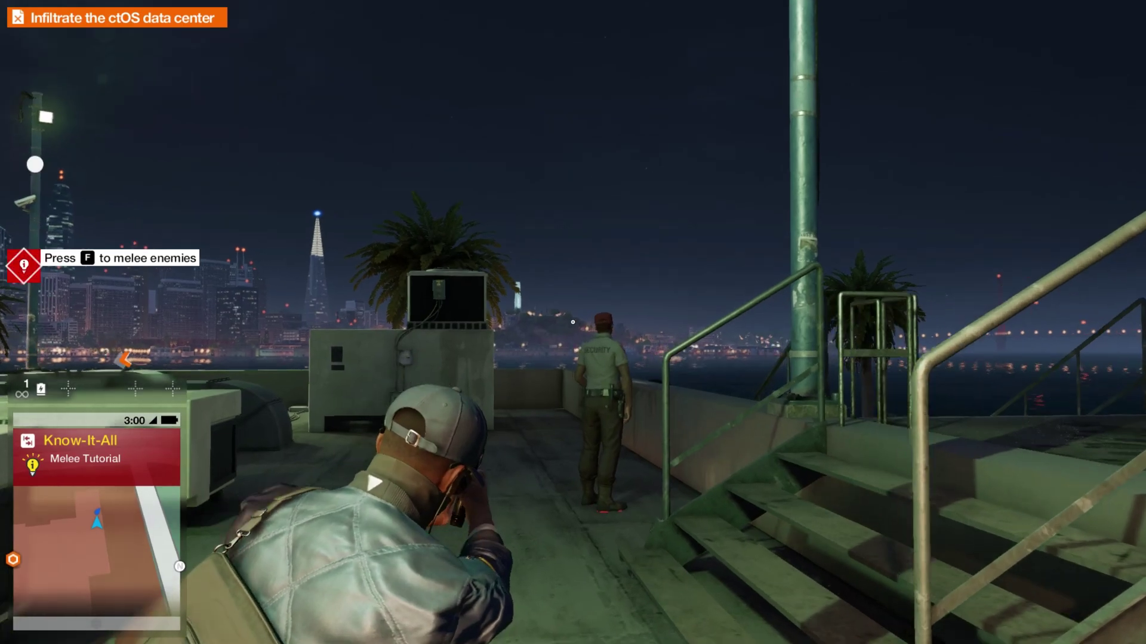
key("f")
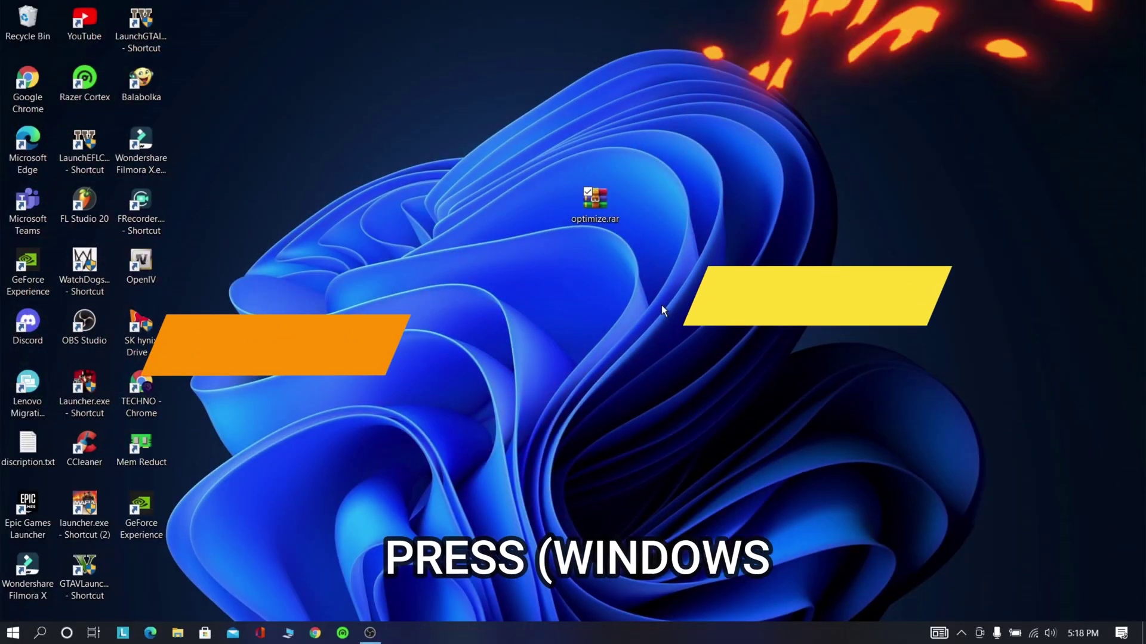
Launch the Registry Editor by running the command REGEDIT.
key("super+r")
type("R")
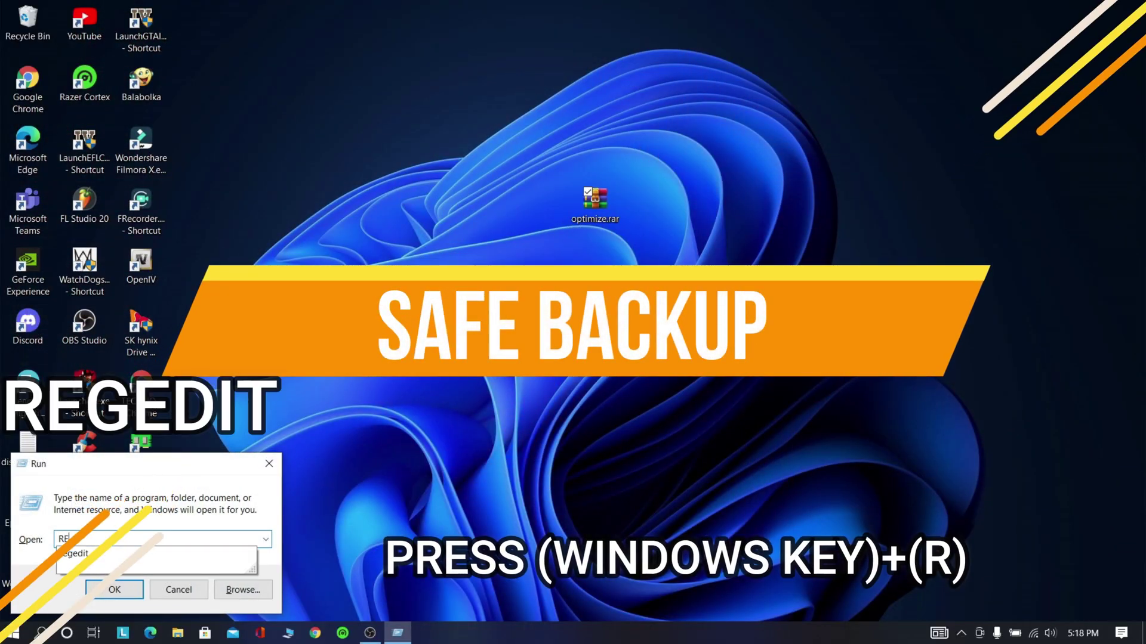
type("EGEDIT")
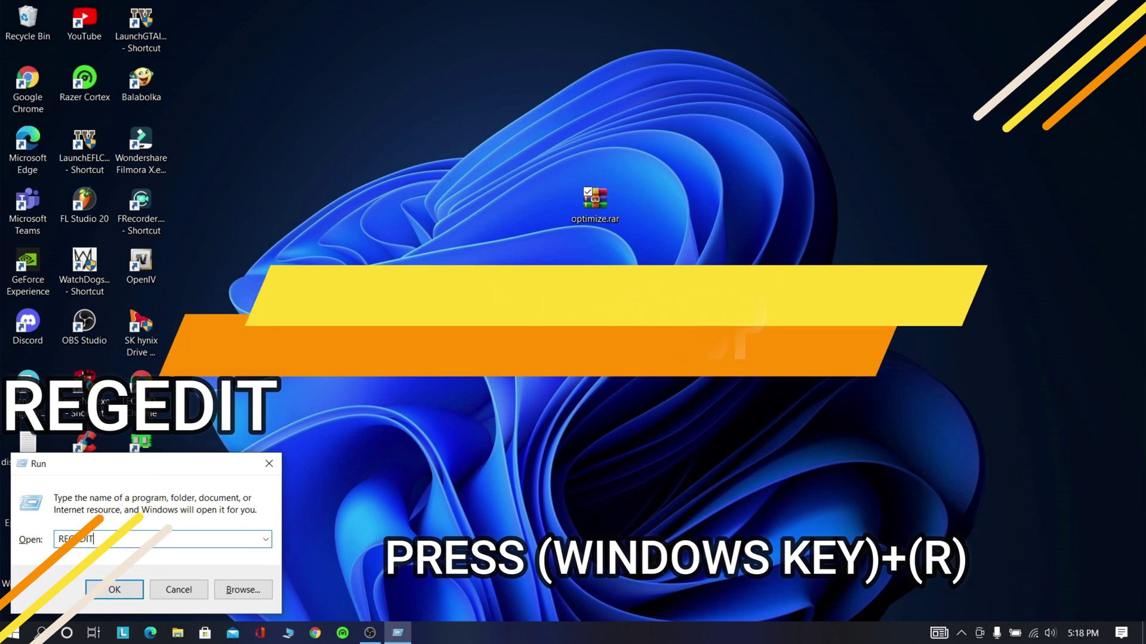
key("Return")
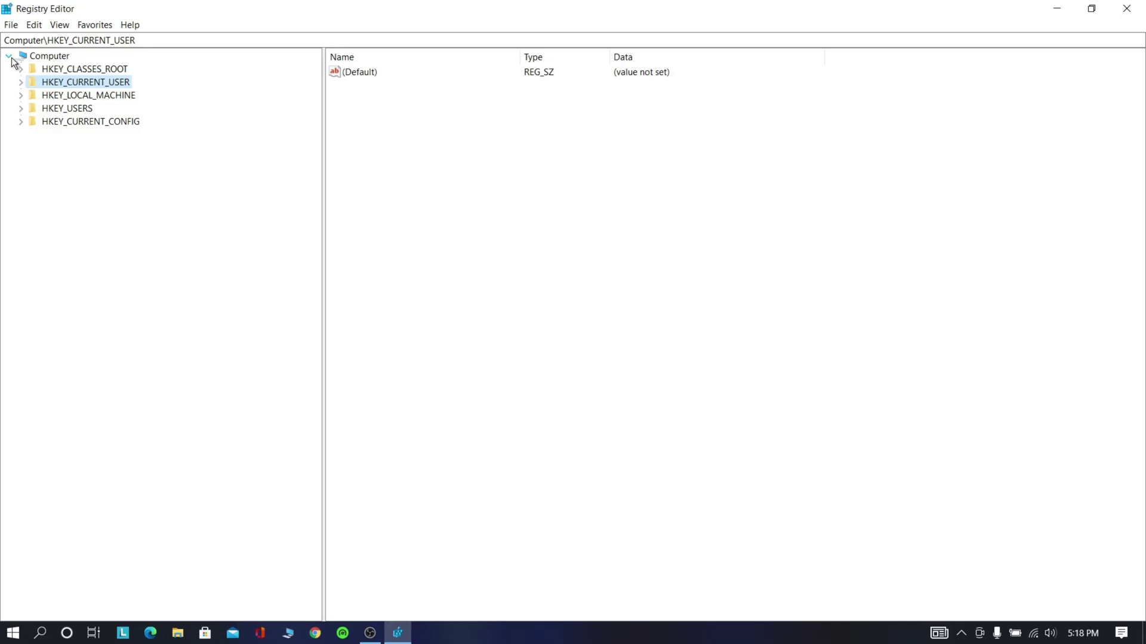
Select the Computer root of the registry and start exporting it, with Desktop as the save location.
left_click(9, 57)
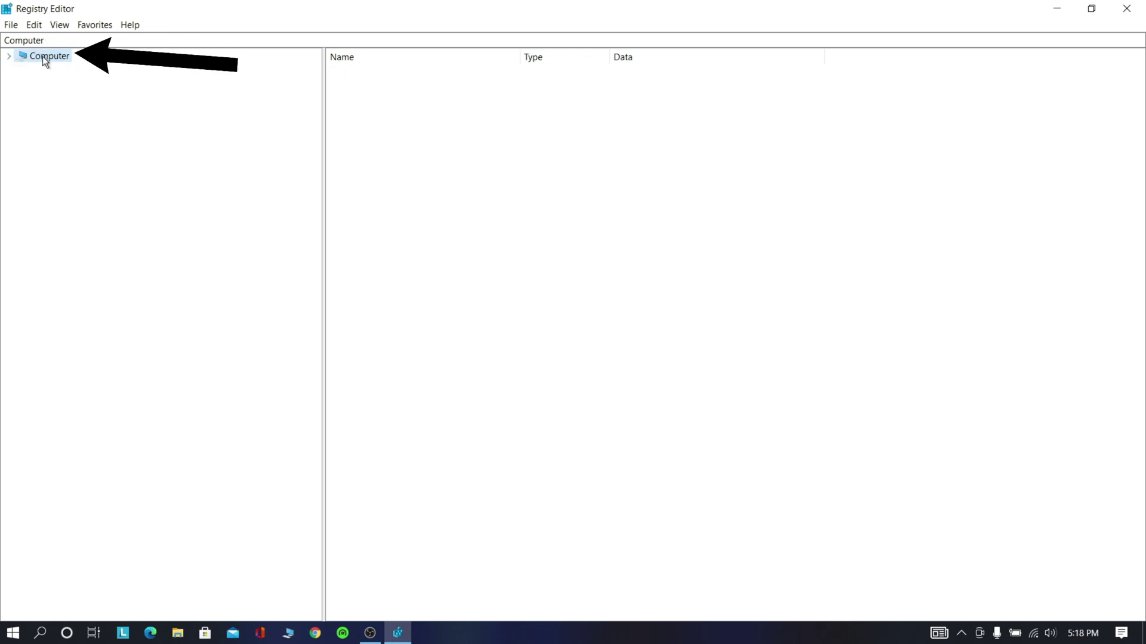
double_click(42, 57)
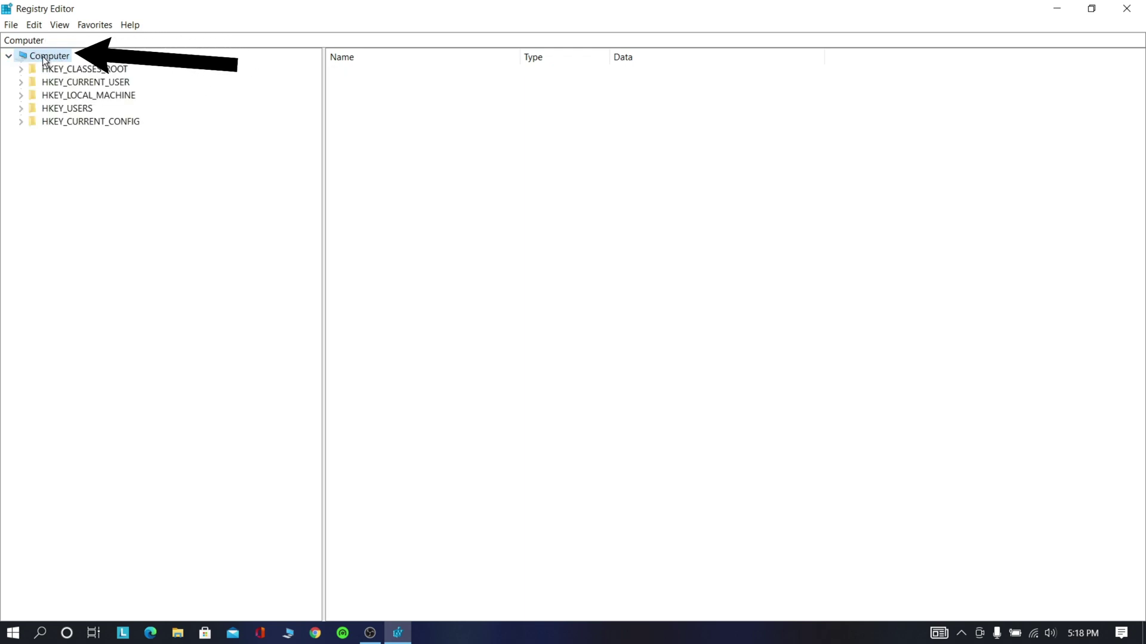
left_click(11, 25)
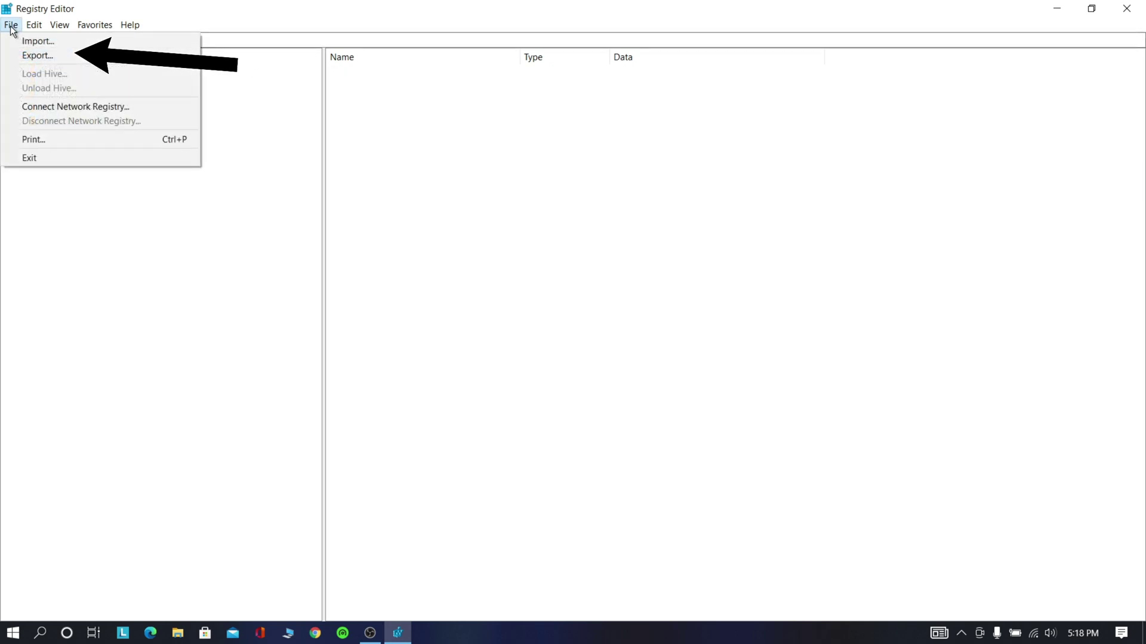
left_click(59, 52)
left_click(45, 147)
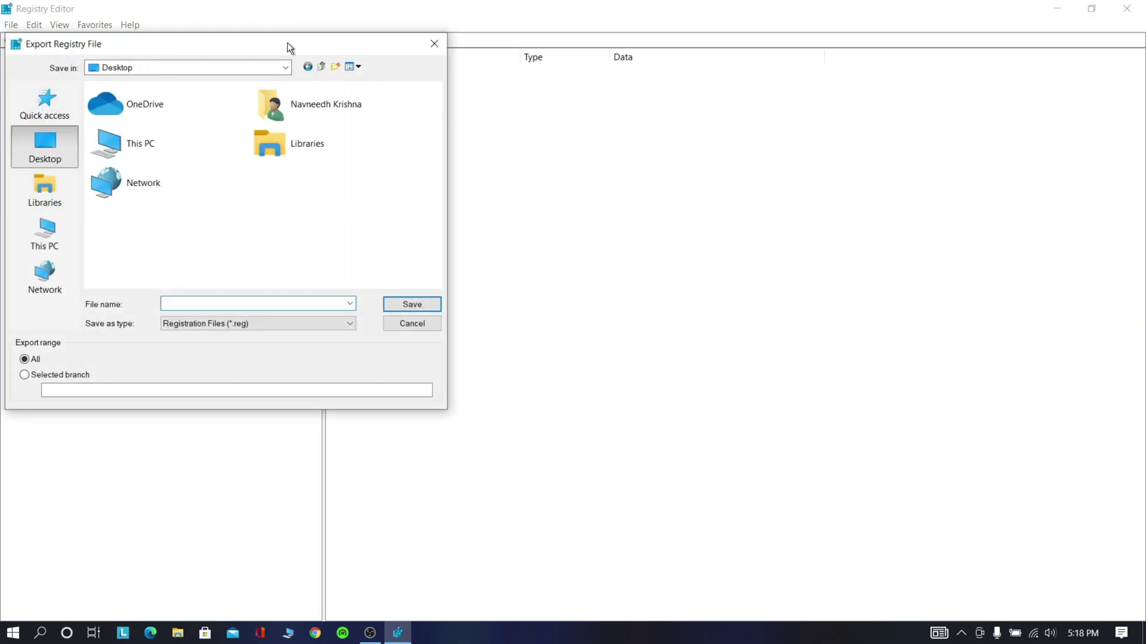
Create a folder named "backup for optimization" on the desktop and save the full registry export inside it.
right_click(197, 224)
mouse_move(273, 364)
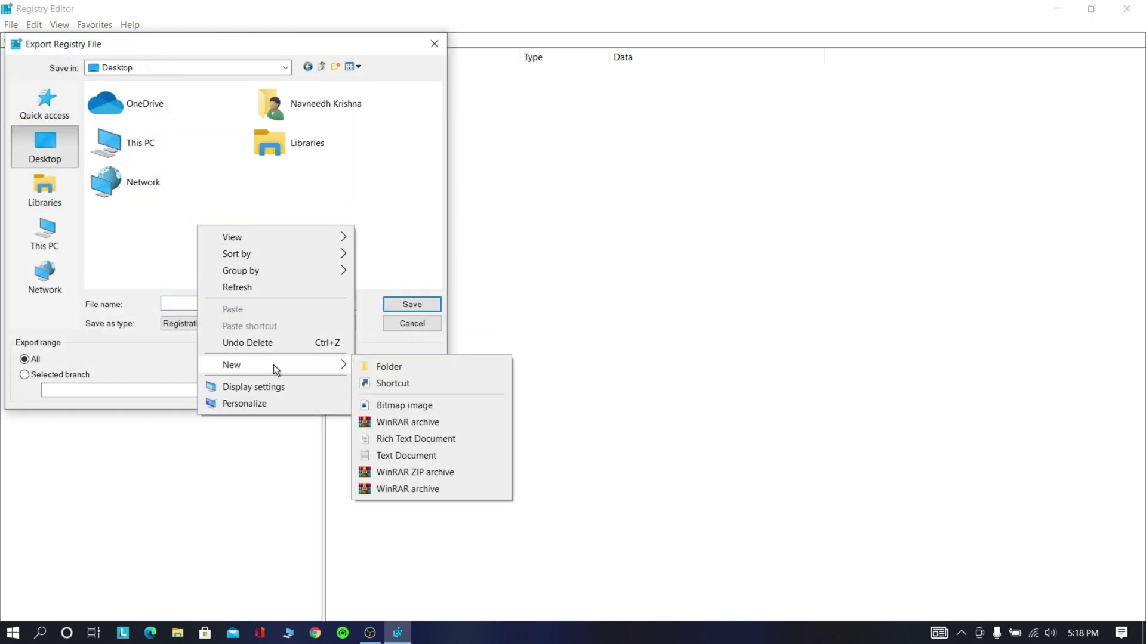
left_click(385, 367)
type("backup for optimization")
key("Return")
key("Return")
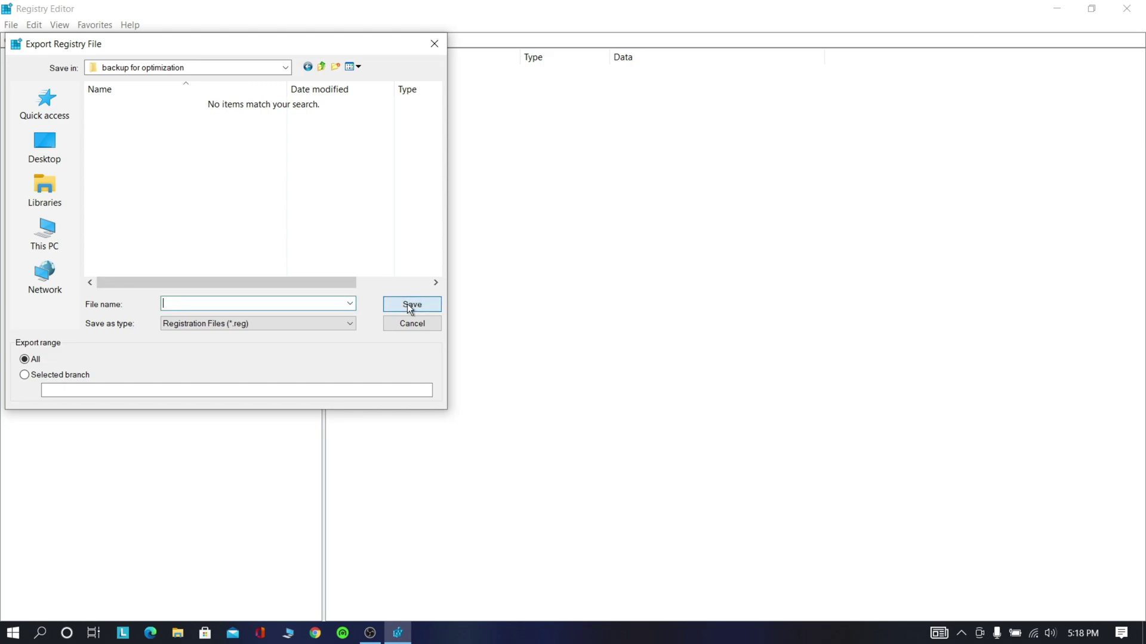
key("Return")
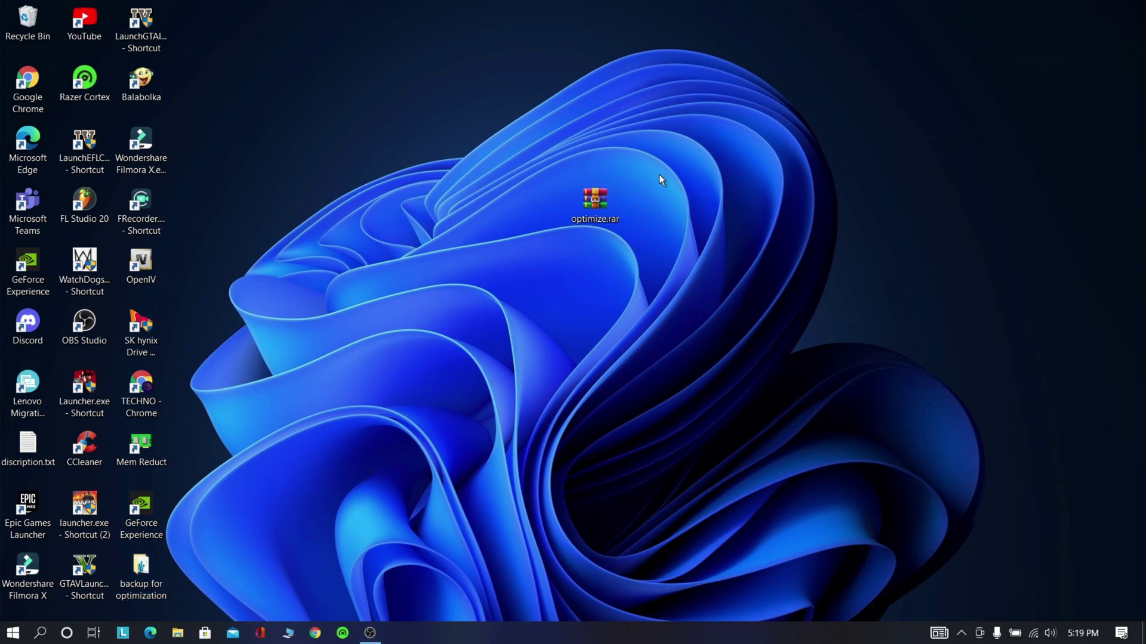
Extract the desktop archive optimize.rar into its own optimize folder and place that folder beside the archive.
left_click_drag(592, 203, 594, 265)
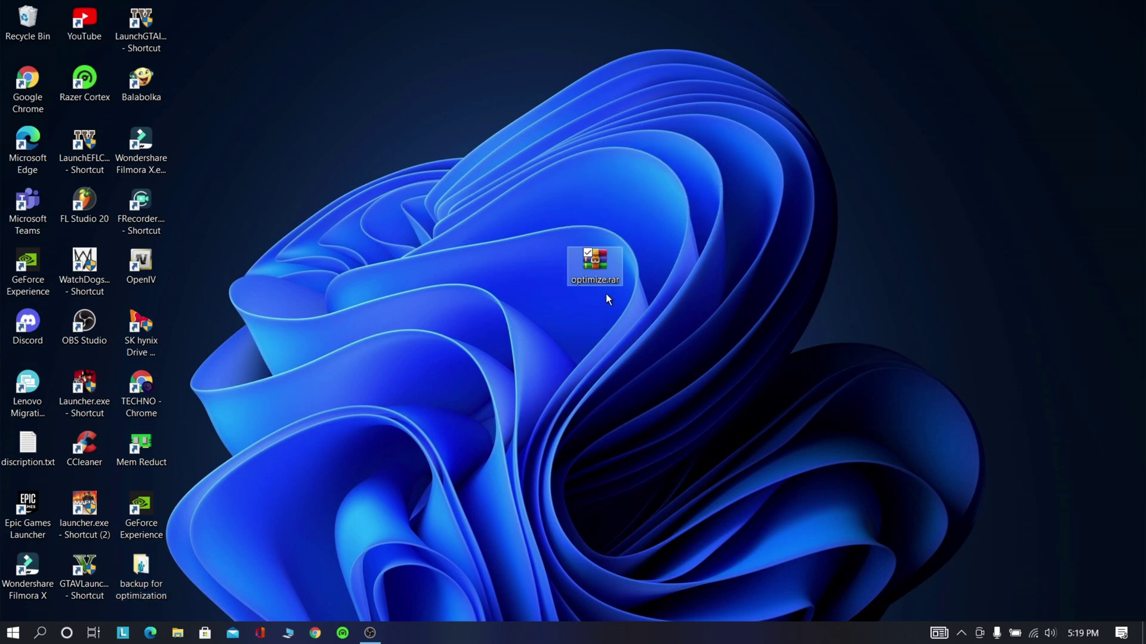
right_click(606, 265)
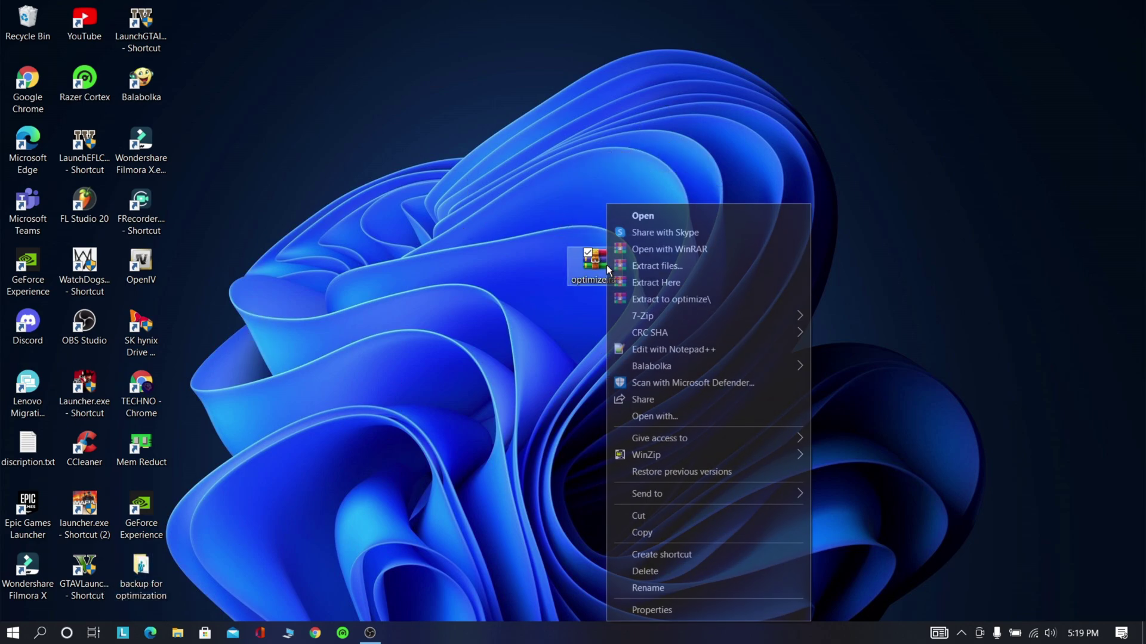
left_click(658, 300)
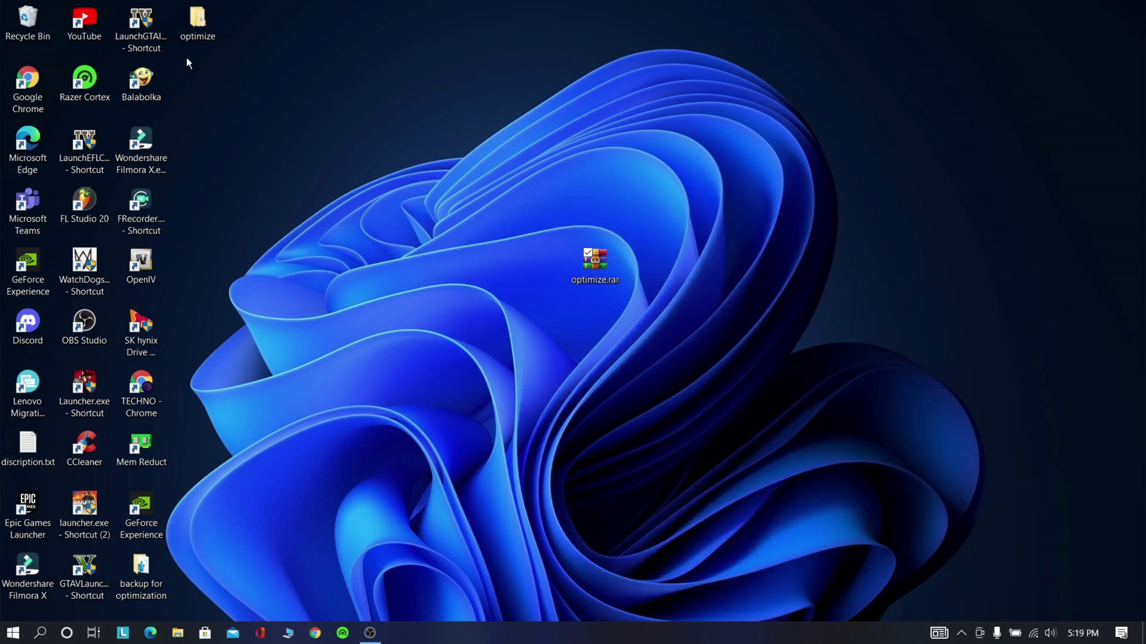
left_click_drag(493, 277, 562, 277)
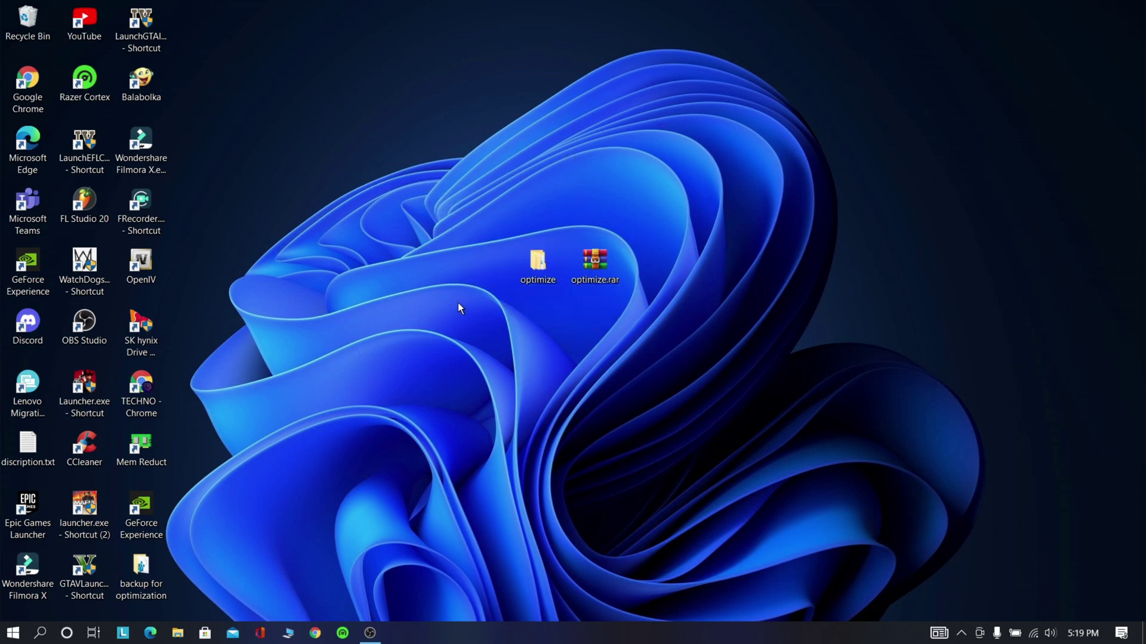
Merge all four .reg files from the inner optimize folder into the registry, accepting the confirmations.
double_click(545, 275)
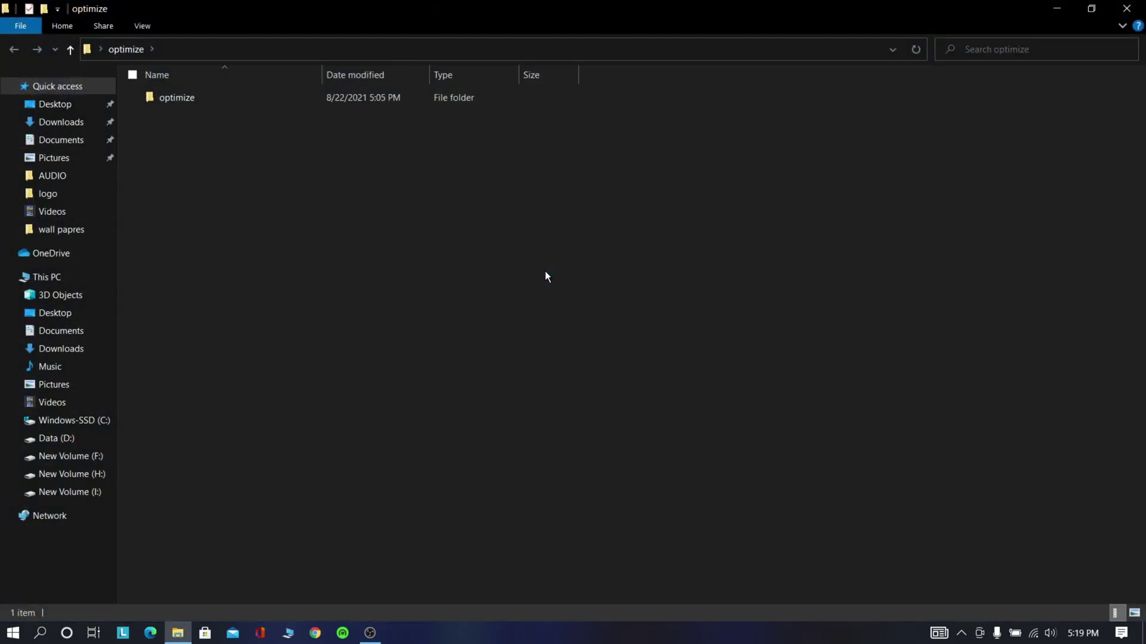
double_click(306, 96)
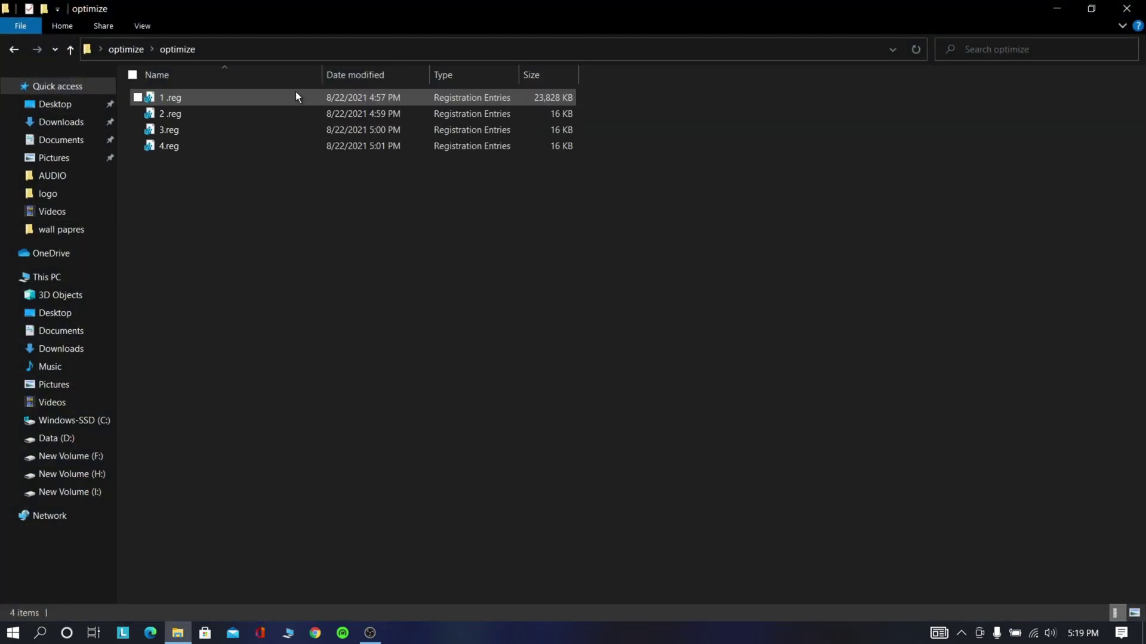
left_click_drag(223, 264, 276, 87)
right_click(359, 113)
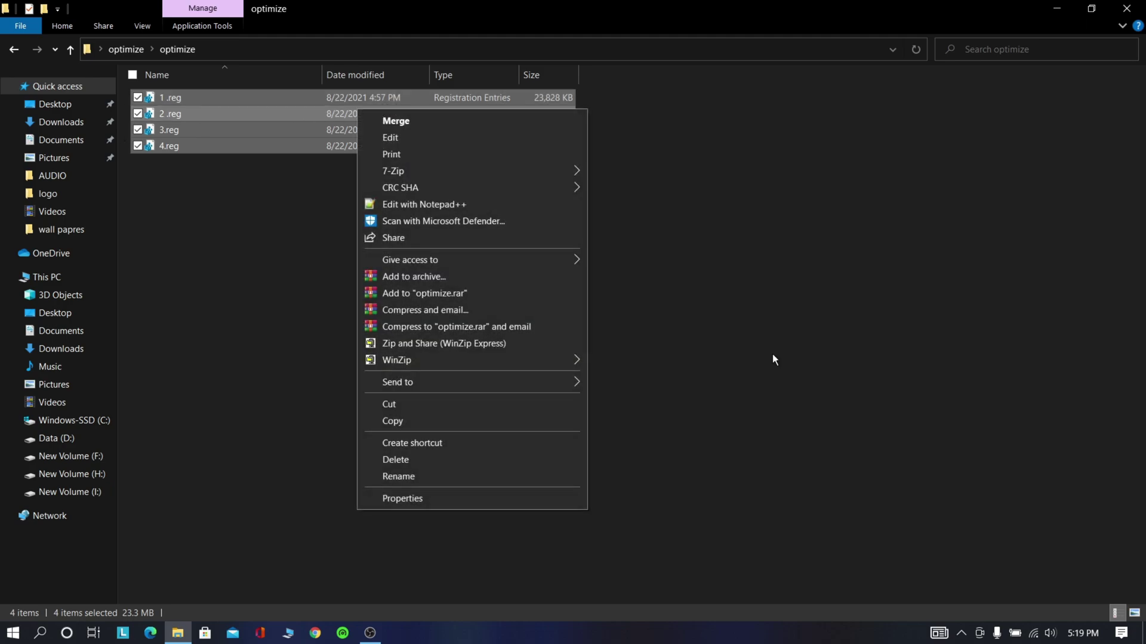
left_click(395, 121)
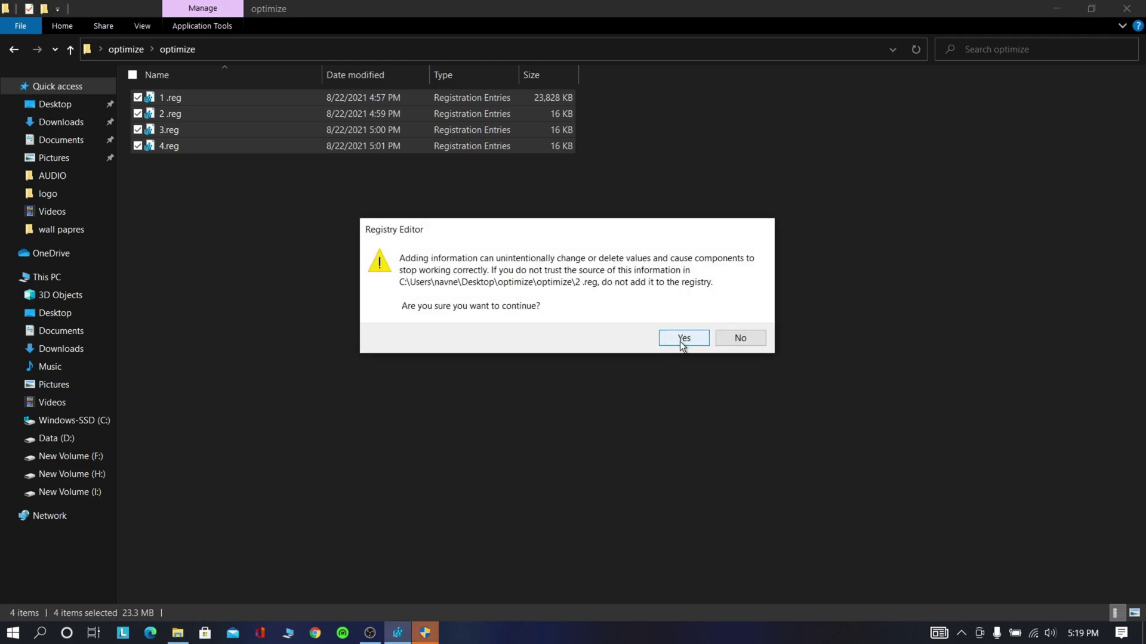
left_click(683, 338)
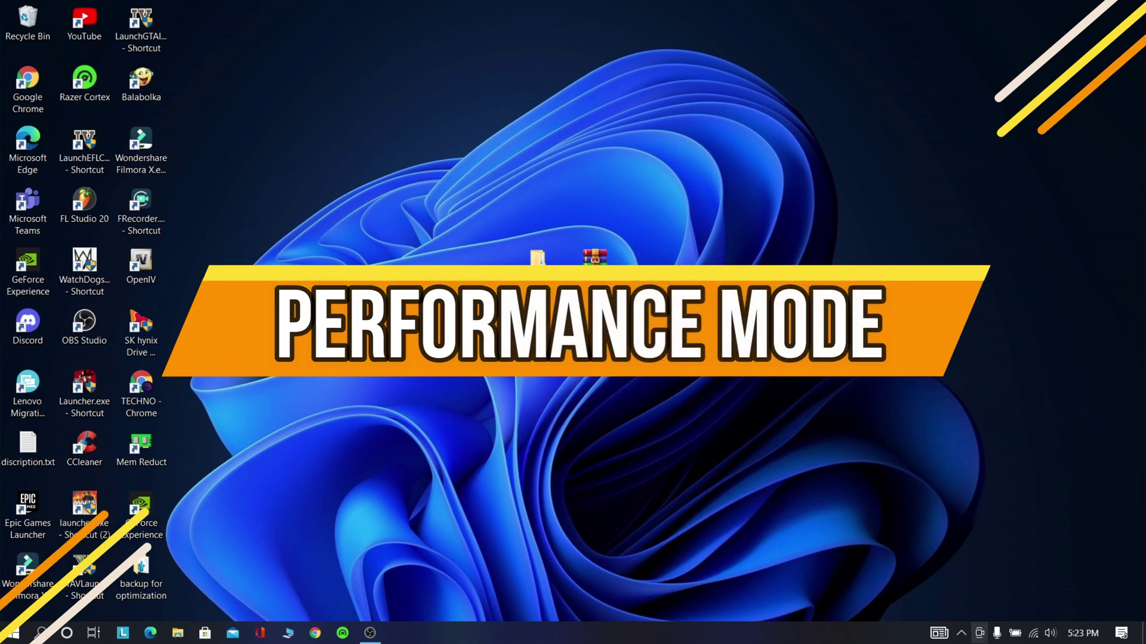
Set the plugged-in power mode to Best performance.
left_click(961, 634)
left_click(1036, 460)
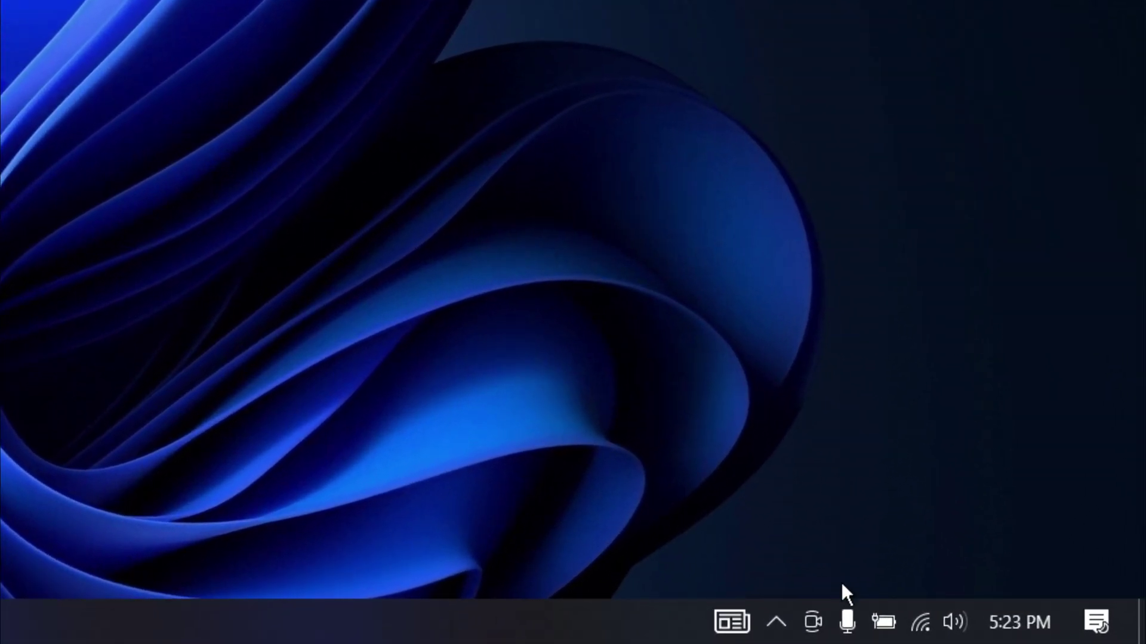
left_click(878, 621)
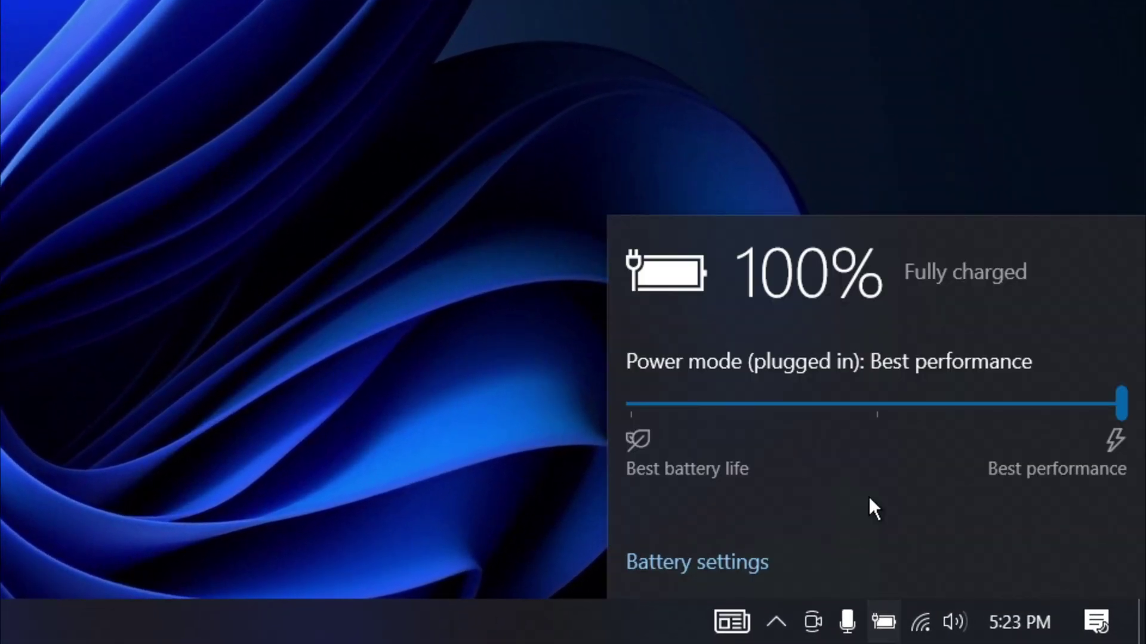
left_click(879, 407)
left_click_drag(870, 429, 1043, 401)
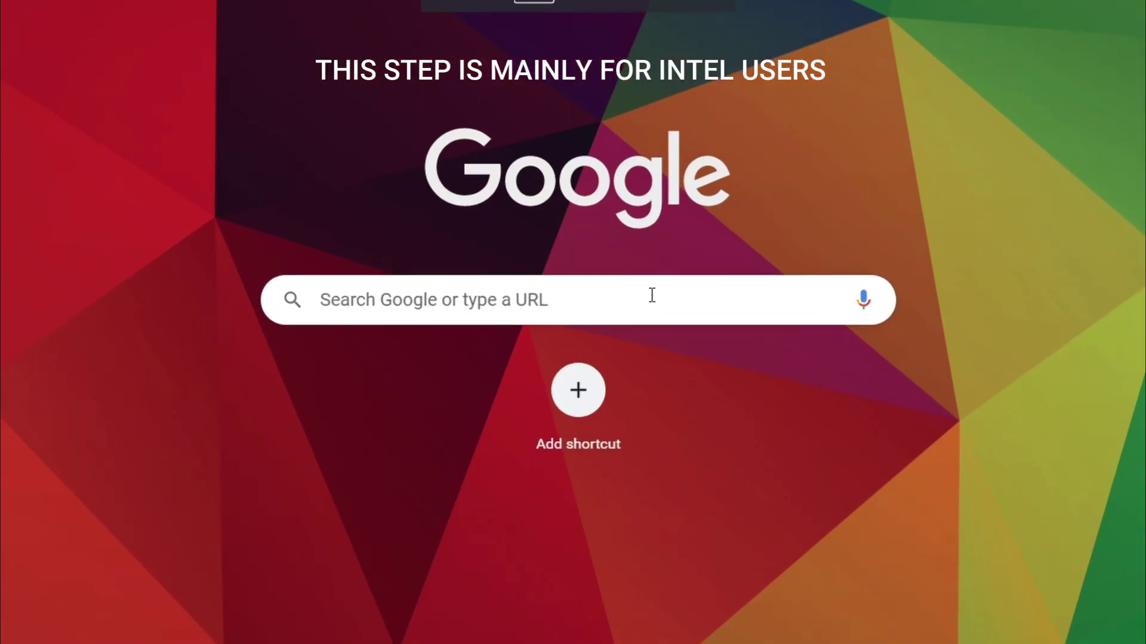
Search Google in Chrome for "intel driver update" and open Intel's Driver & Support Assistant page.
left_click(652, 295)
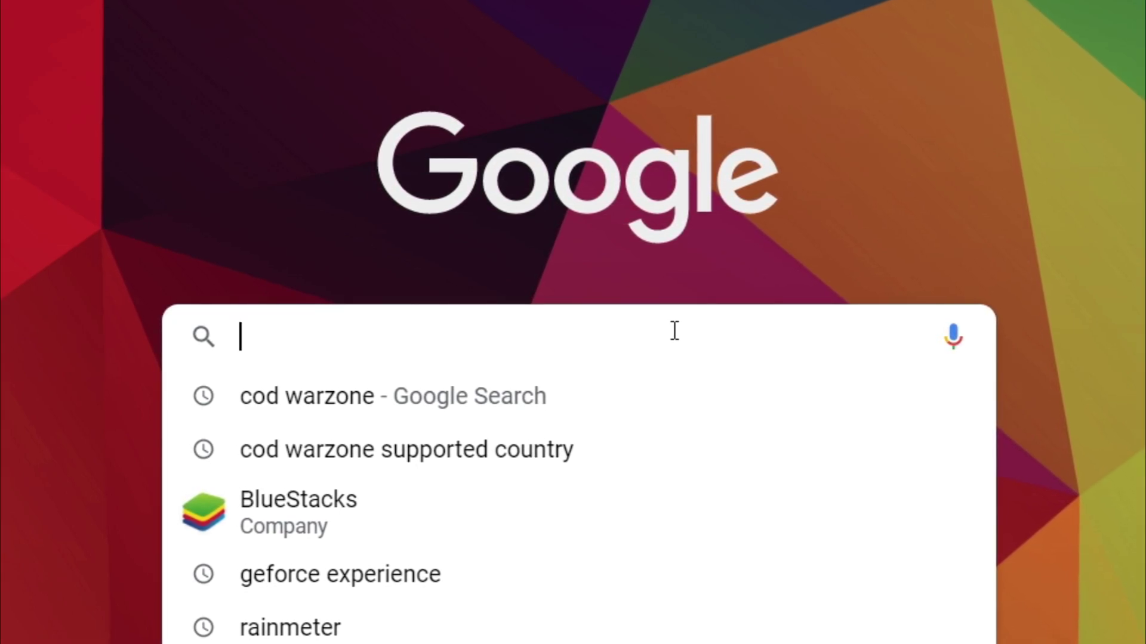
type("intel driver update")
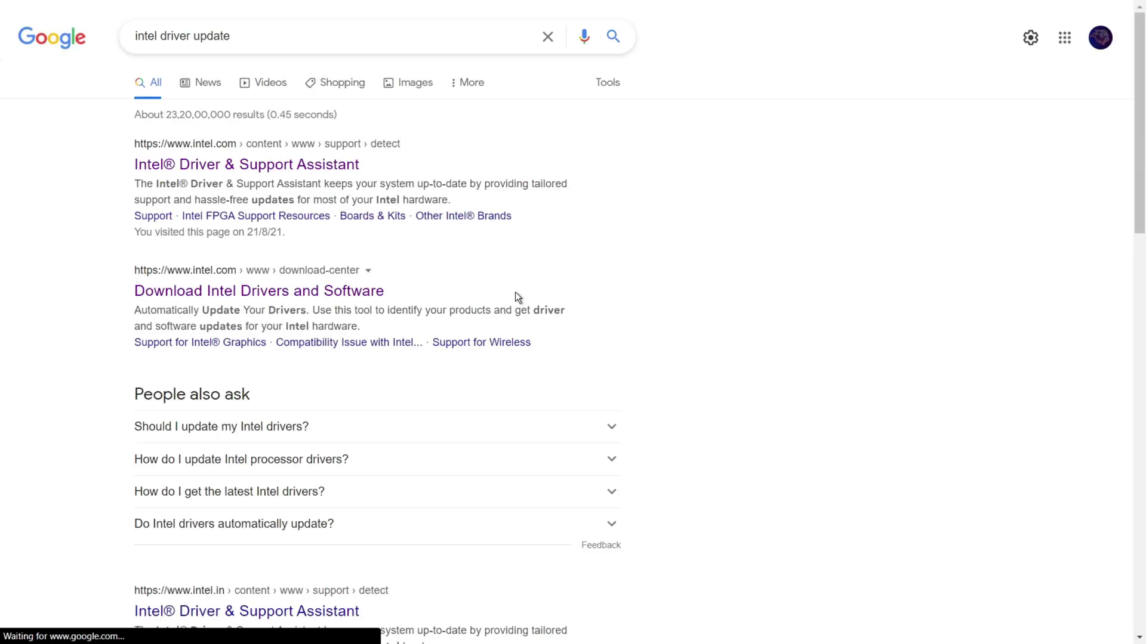
left_click(230, 169)
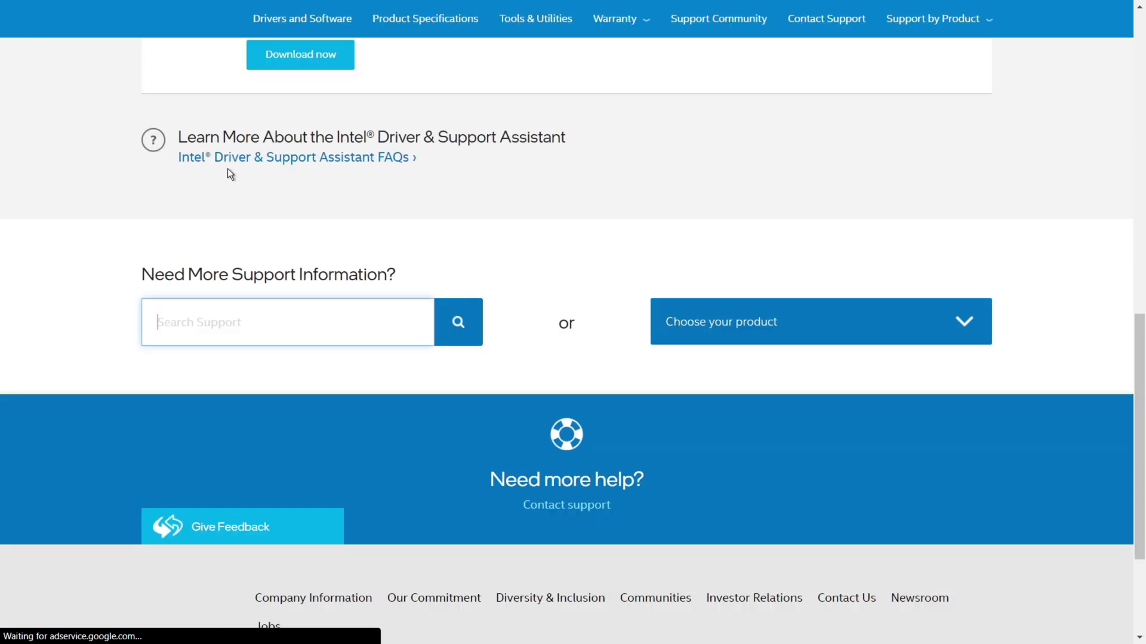
Download the Intel Driver & Support Assistant installer to the Downloads folder and launch its setup.
scroll(227, 169, "down", 2)
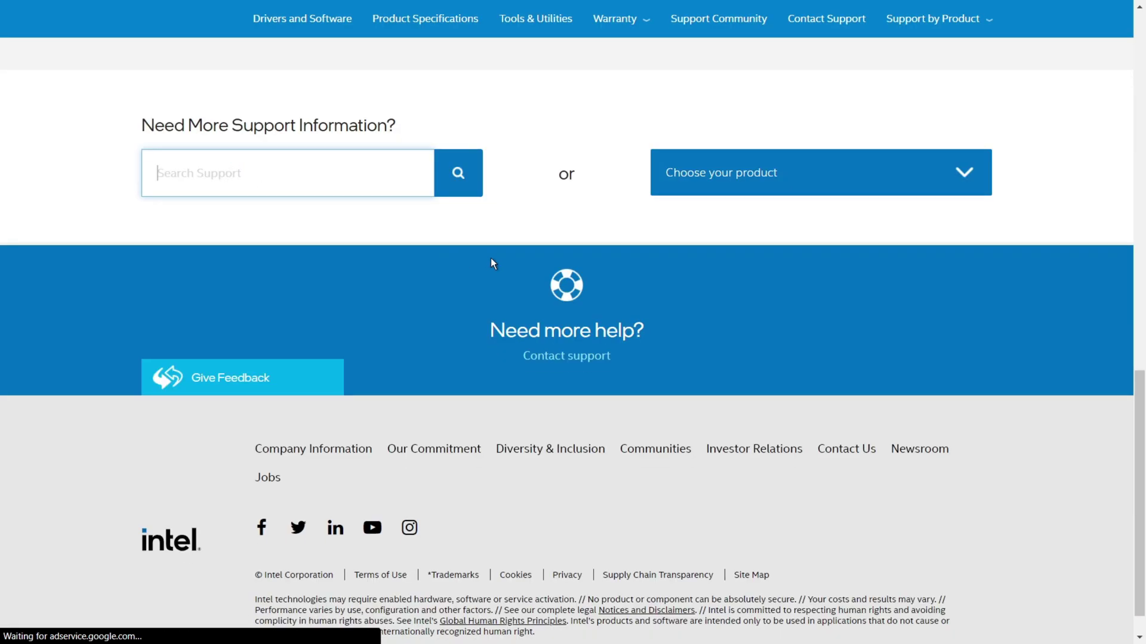
scroll(491, 258, "up", 5)
scroll(490, 258, "up", 2)
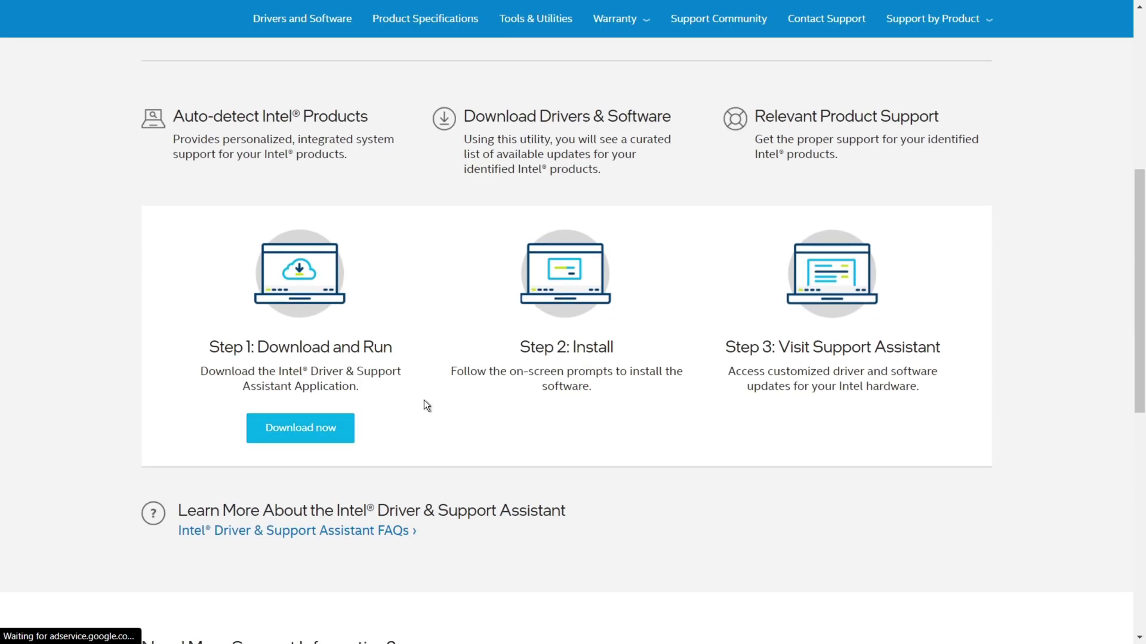
scroll(371, 465, "up", 6)
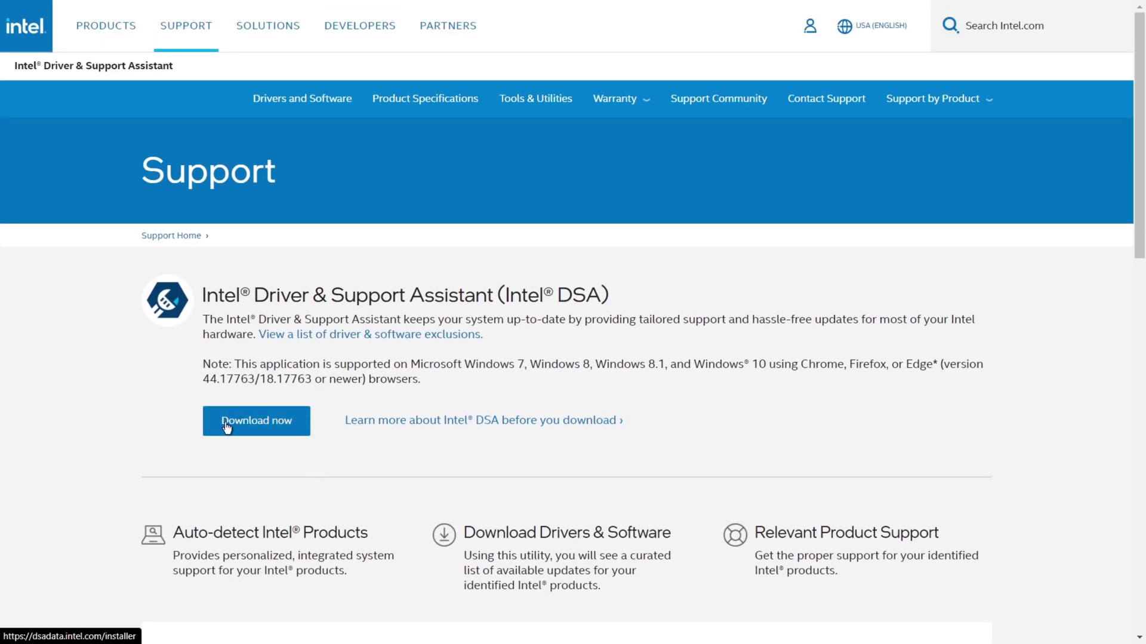
left_click(225, 424)
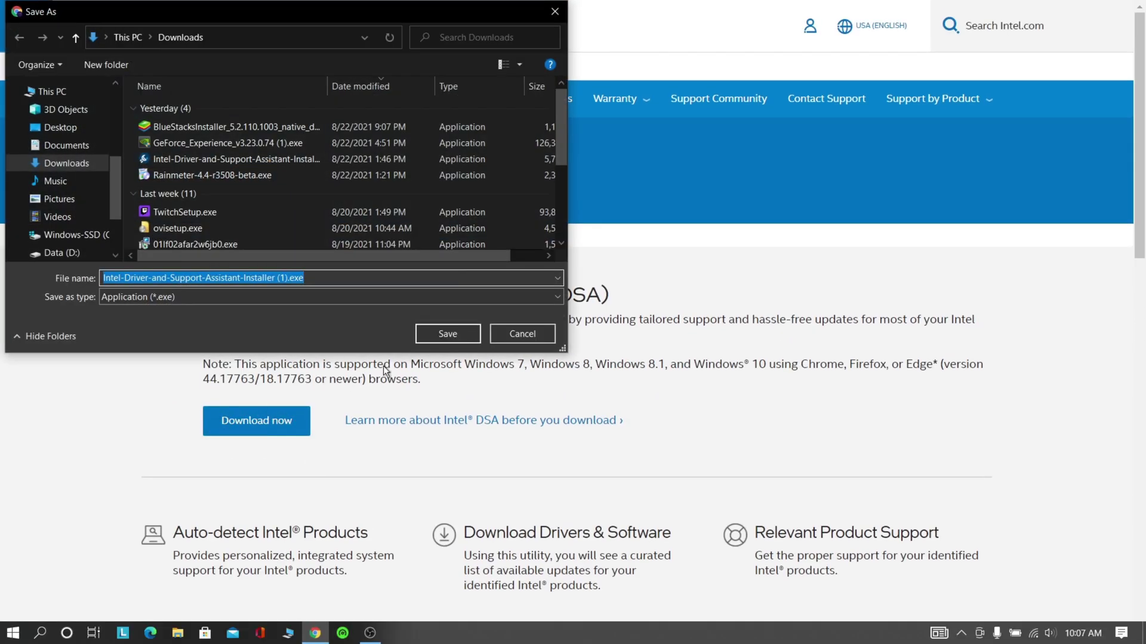
left_click(444, 338)
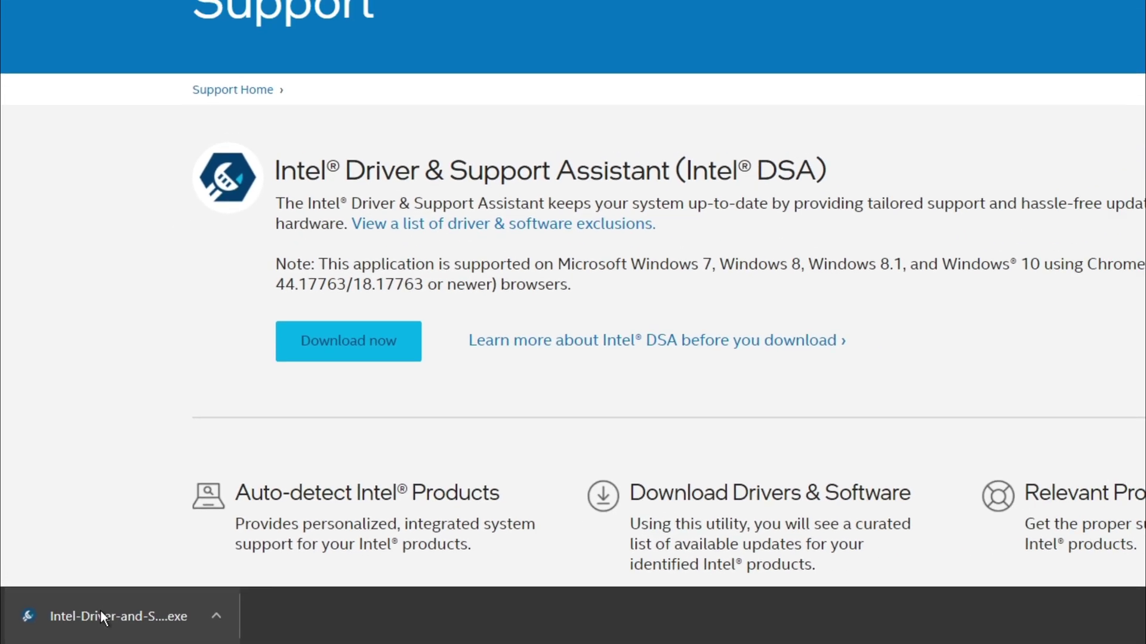
left_click(152, 593)
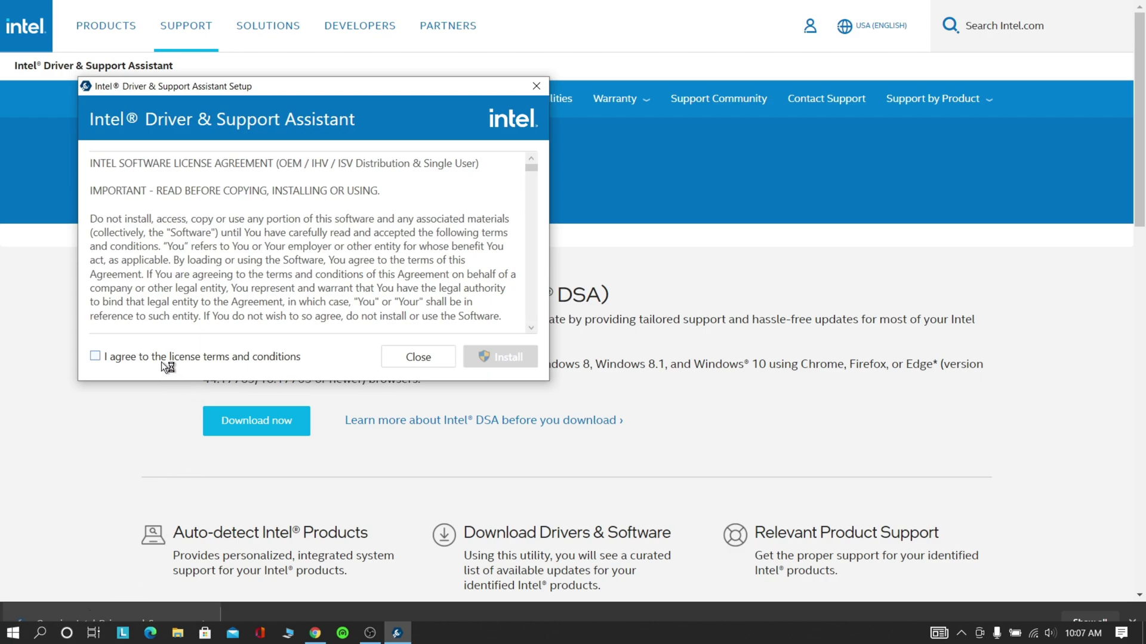
Accept the license terms, install Intel Driver & Support Assistant and launch it.
left_click(166, 358)
left_click(517, 359)
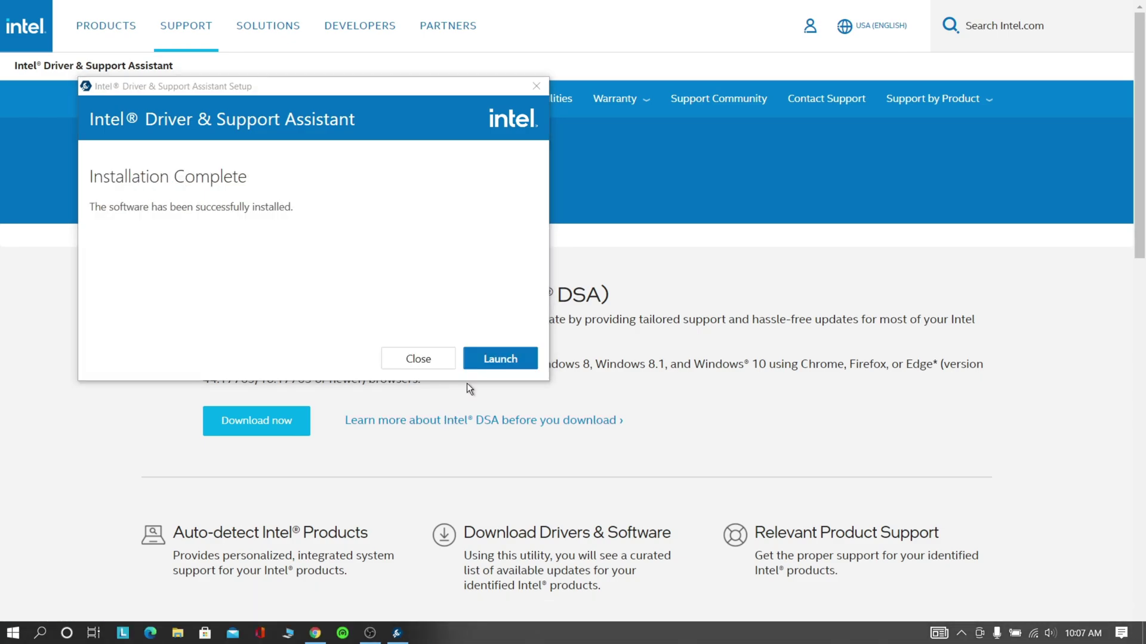
left_click(499, 358)
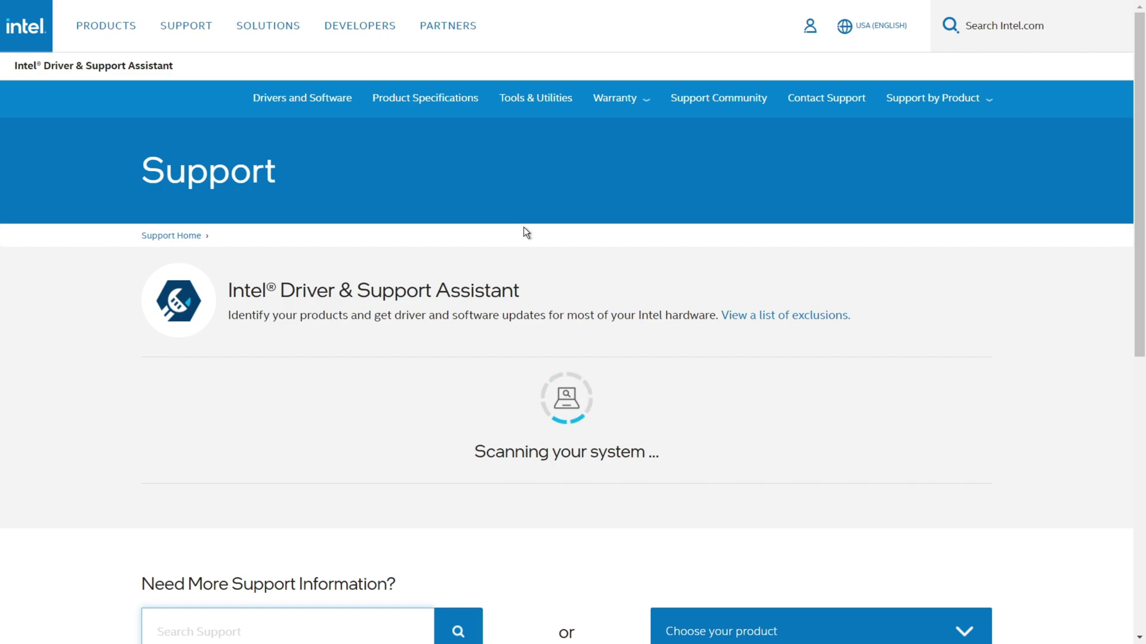
Download all available Intel software updates and start installing the Intel Wireless Bluetooth for Windows 10 update.
scroll(1140, 263, "down", 1)
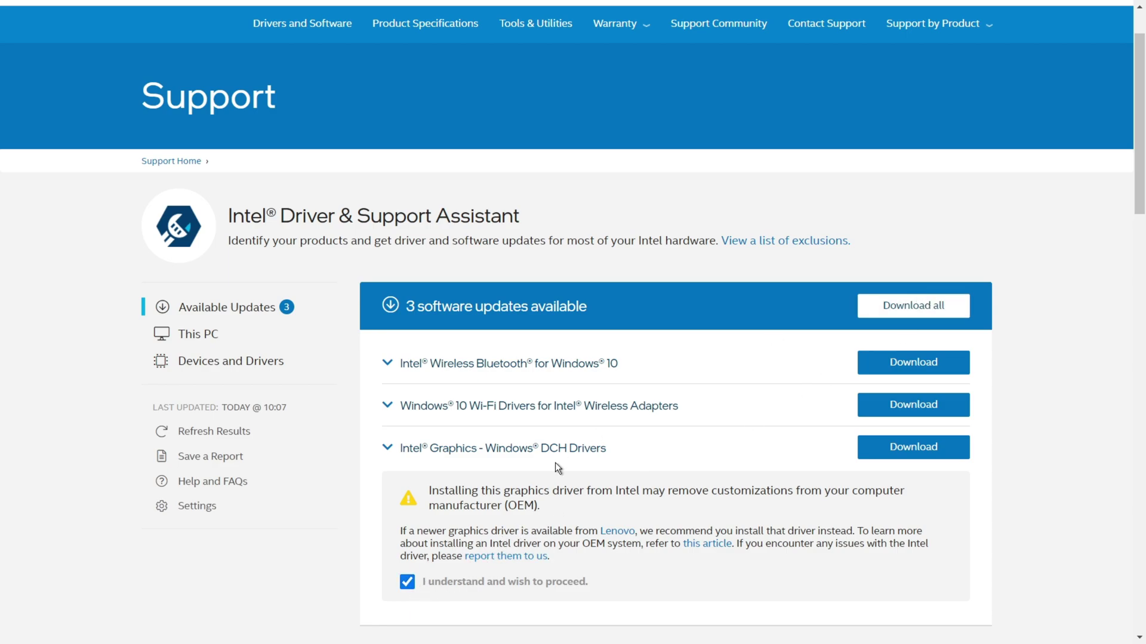
left_click(898, 305)
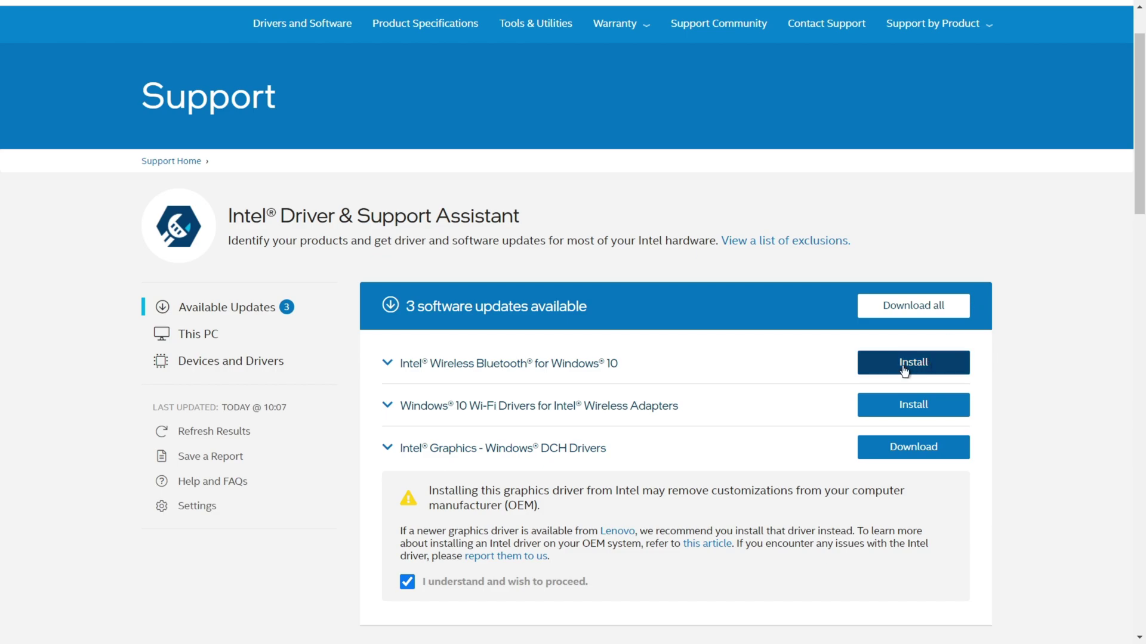
left_click(905, 368)
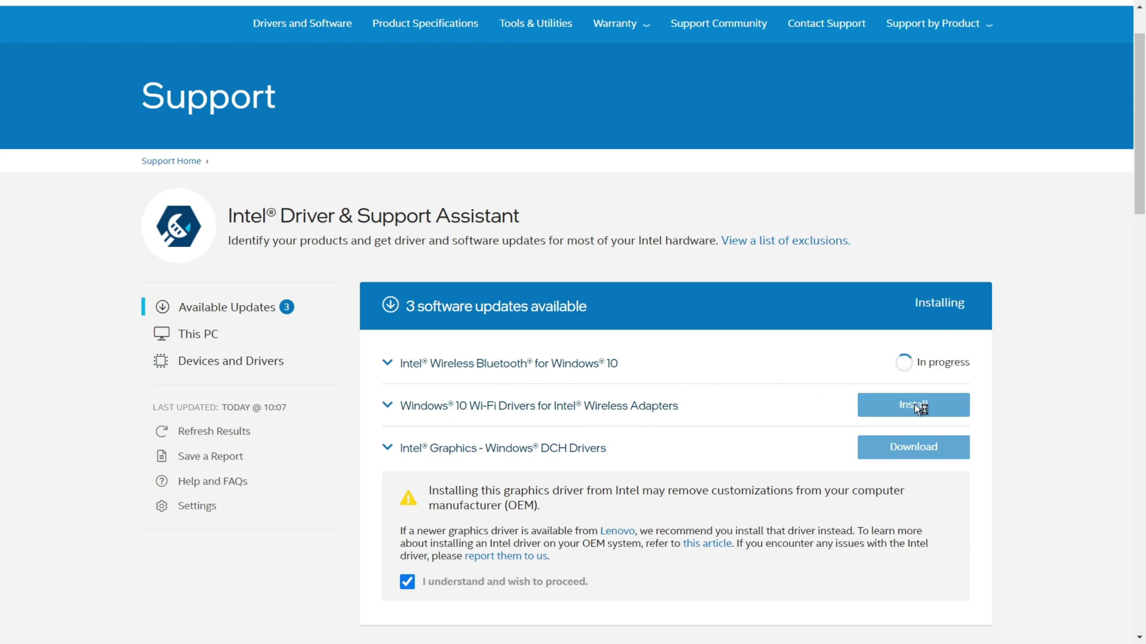
Clear the graphics driver acknowledgement and complete the Intel Wireless Bluetooth setup with the Typical setup type.
left_click(407, 581)
left_click(642, 442)
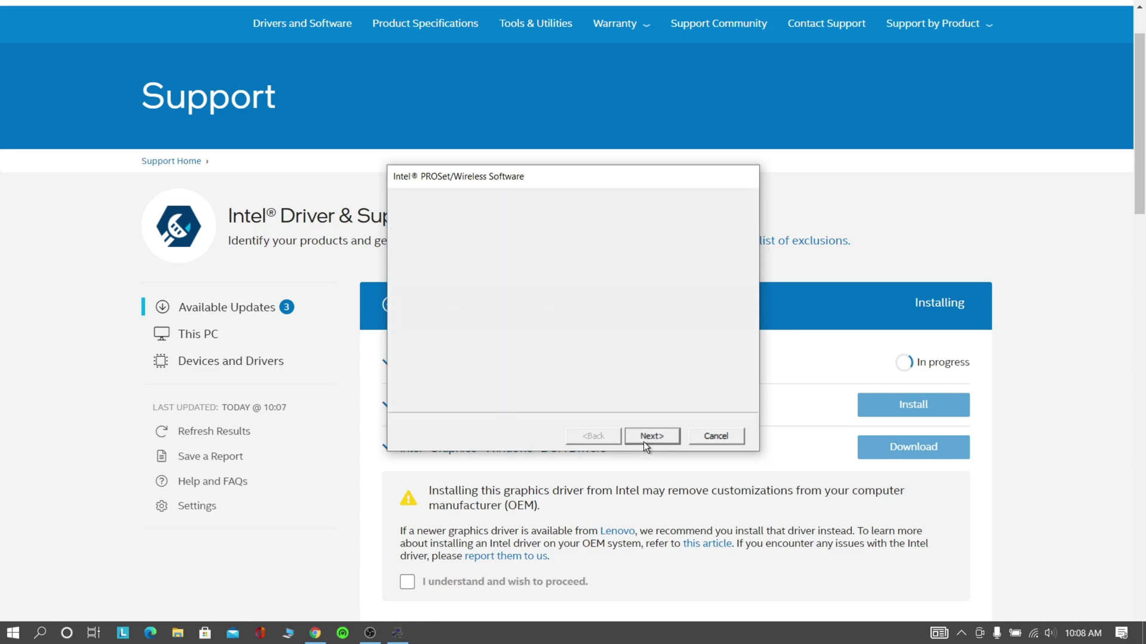
left_click(651, 435)
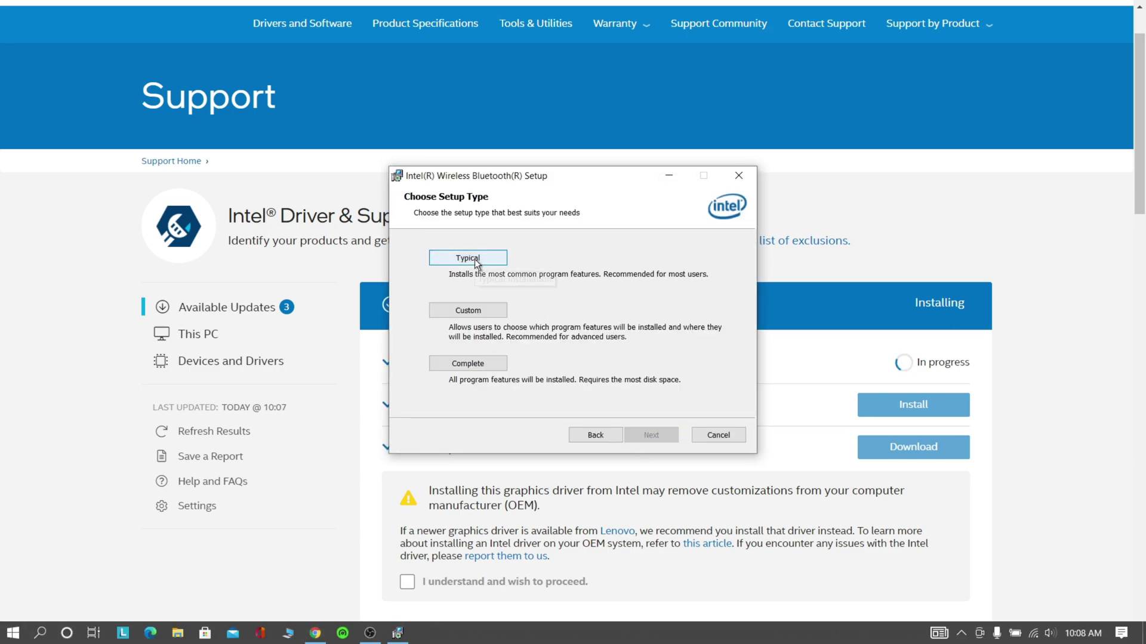
left_click(481, 257)
left_click(643, 434)
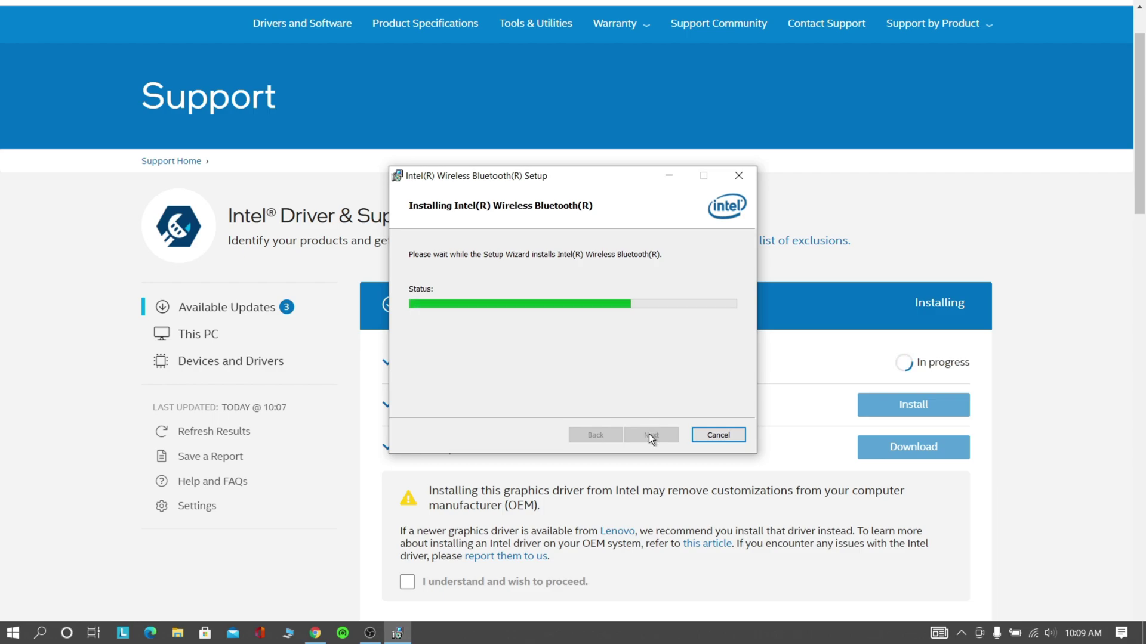
left_click(652, 435)
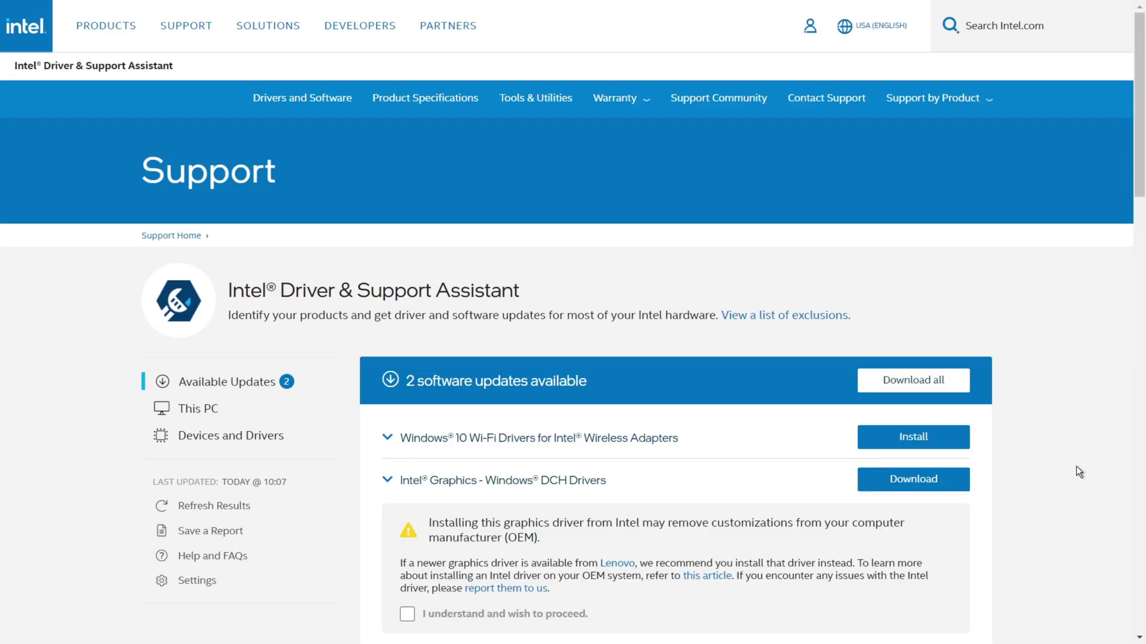
Install the Windows 10 Wi-Fi drivers for Intel Wireless Adapters through the Intel Software Installer.
left_click(913, 437)
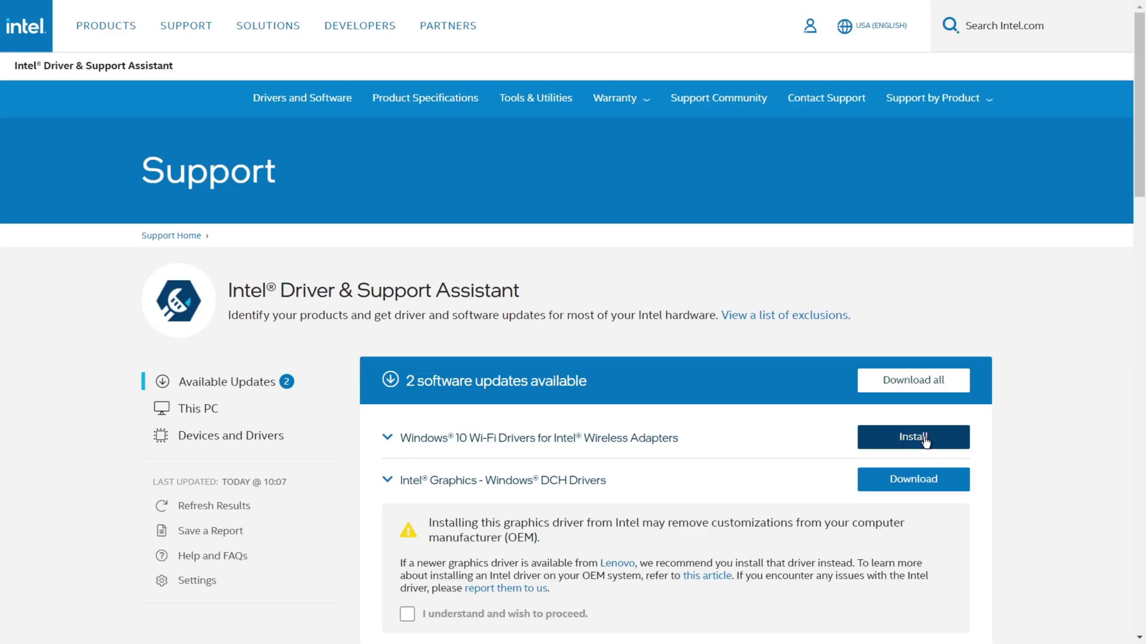
scroll(686, 418, "down", 1)
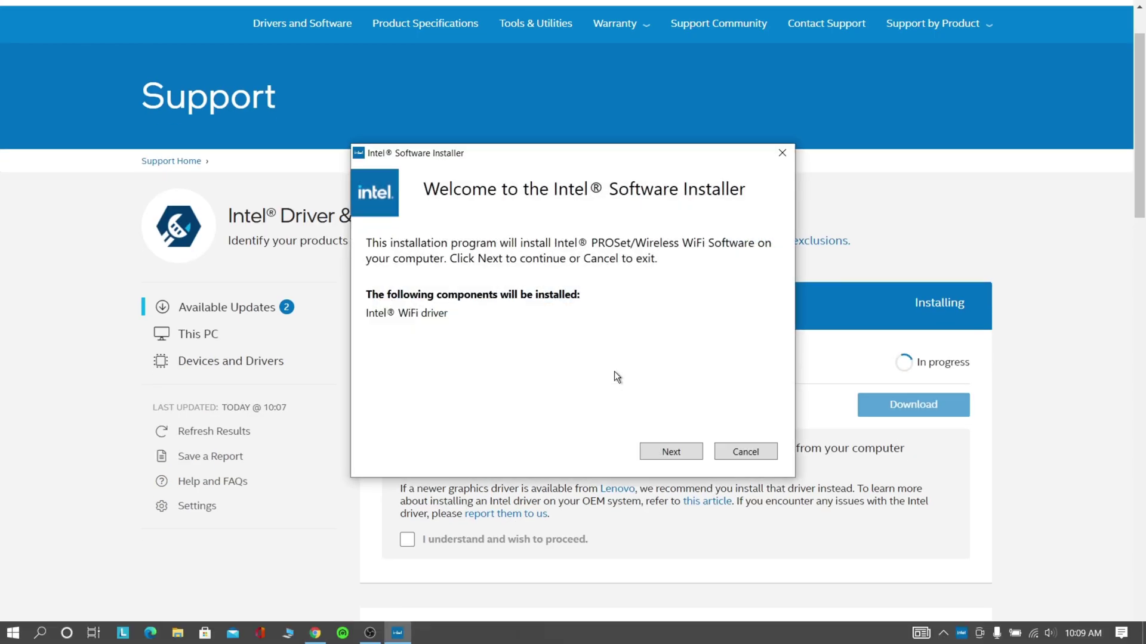
left_click(677, 452)
left_click(555, 428)
left_click(680, 452)
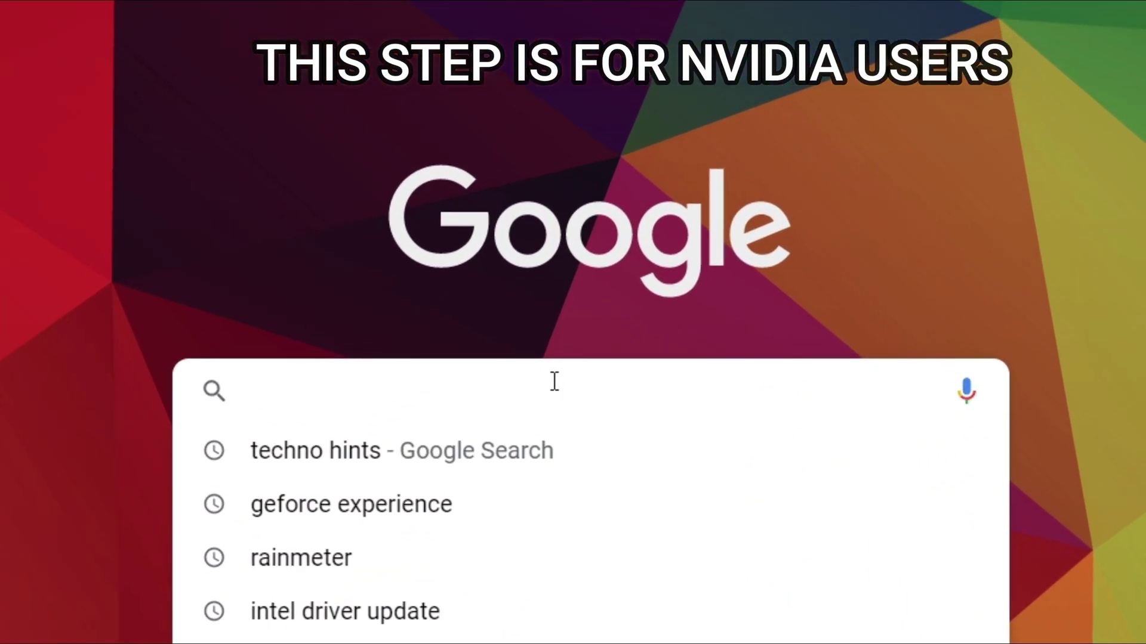
Search Google for "geforce experience" and open NVIDIA's GeForce Experience page.
type("gEFORC")
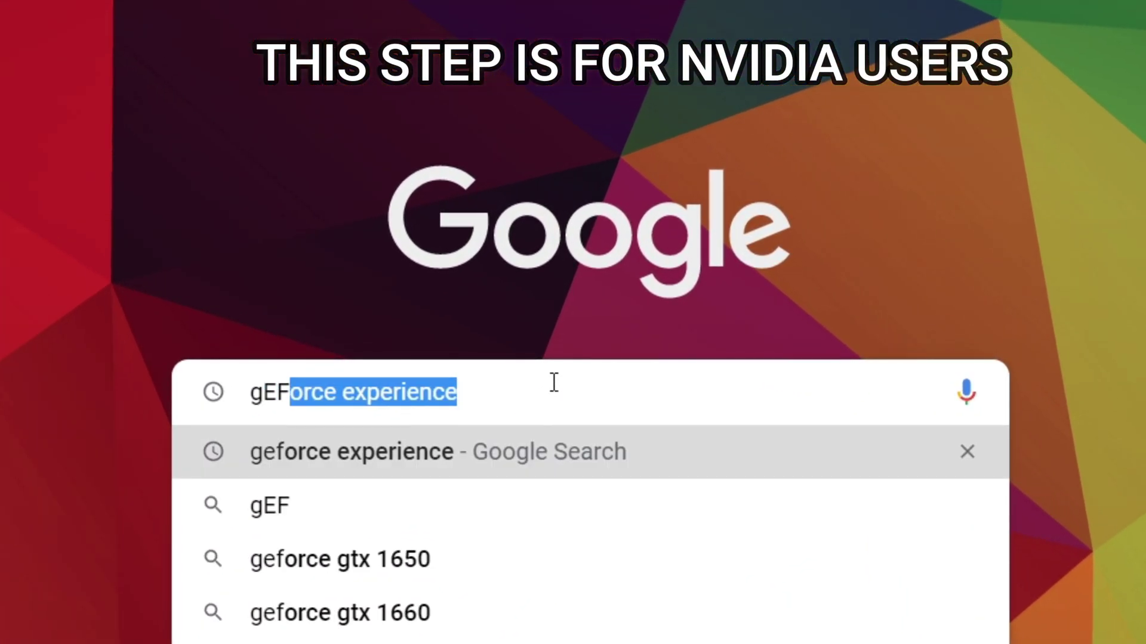
type("E E")
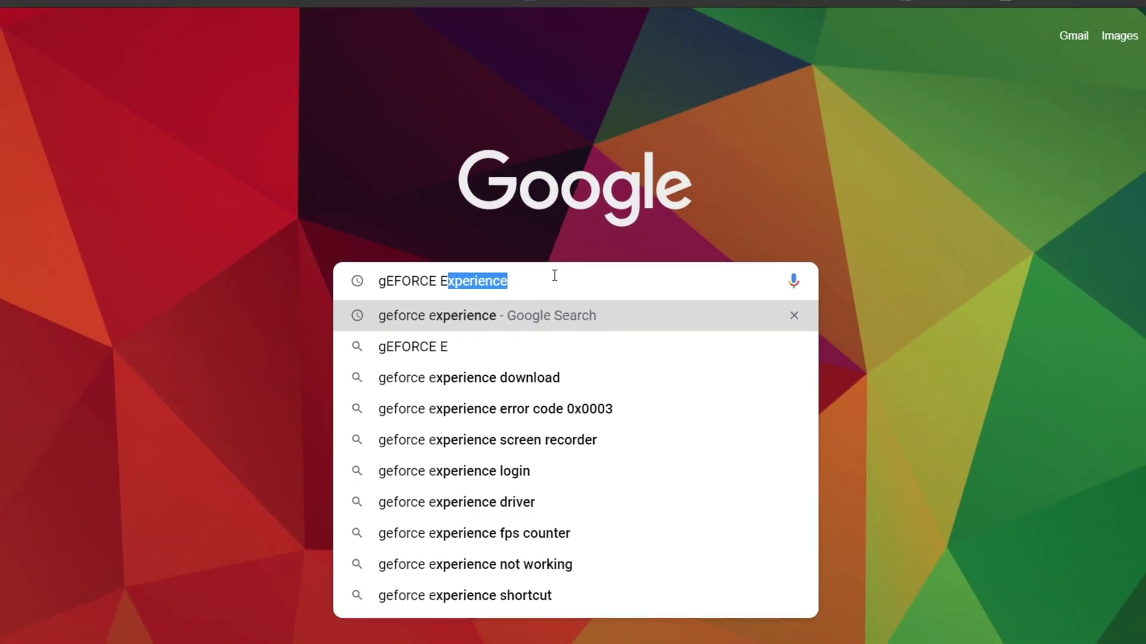
key("Return")
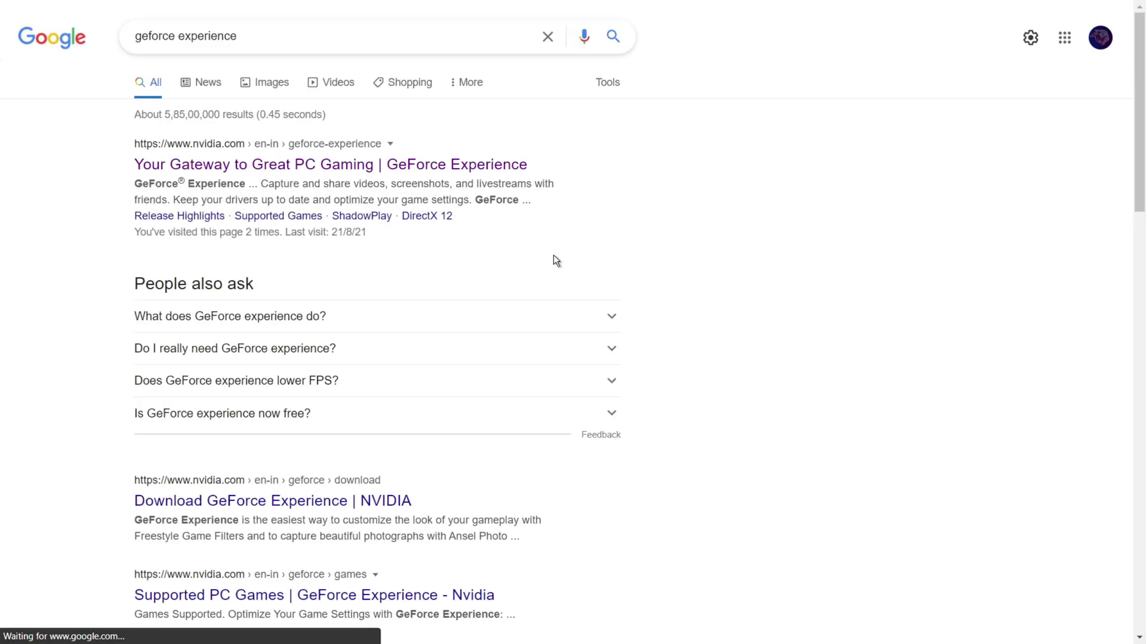
left_click(247, 165)
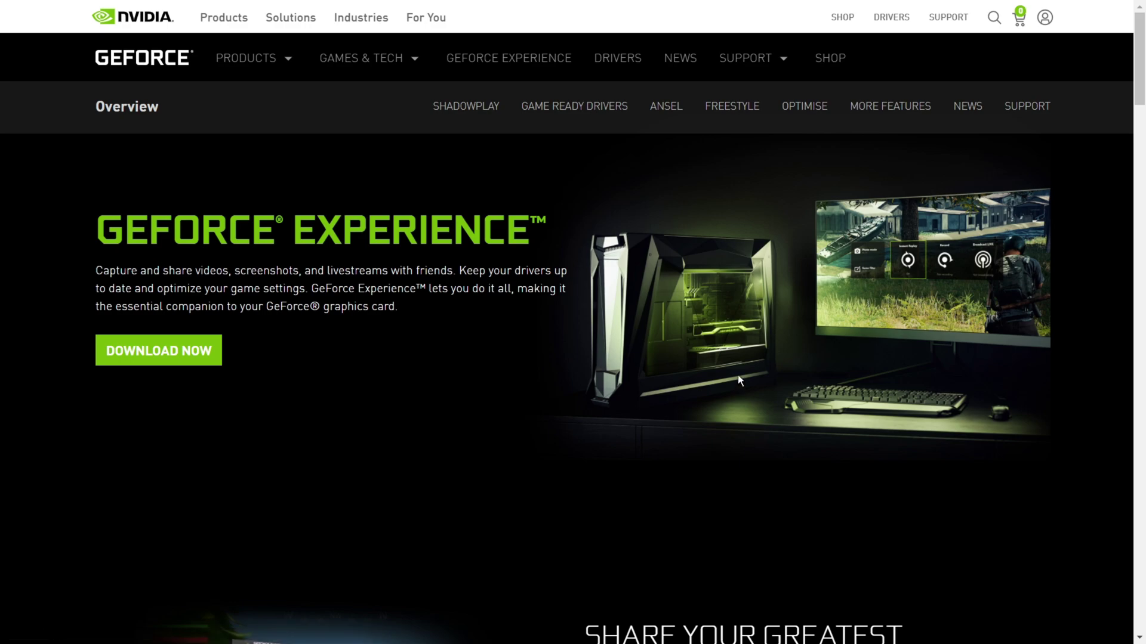
Download the GeForce Experience installer and save it to the Downloads folder as GeForce_Experience_v3.23.0.74 (1).exe.
scroll(737, 376, "down", 3)
scroll(738, 381, "down", 2)
scroll(737, 381, "up", 3)
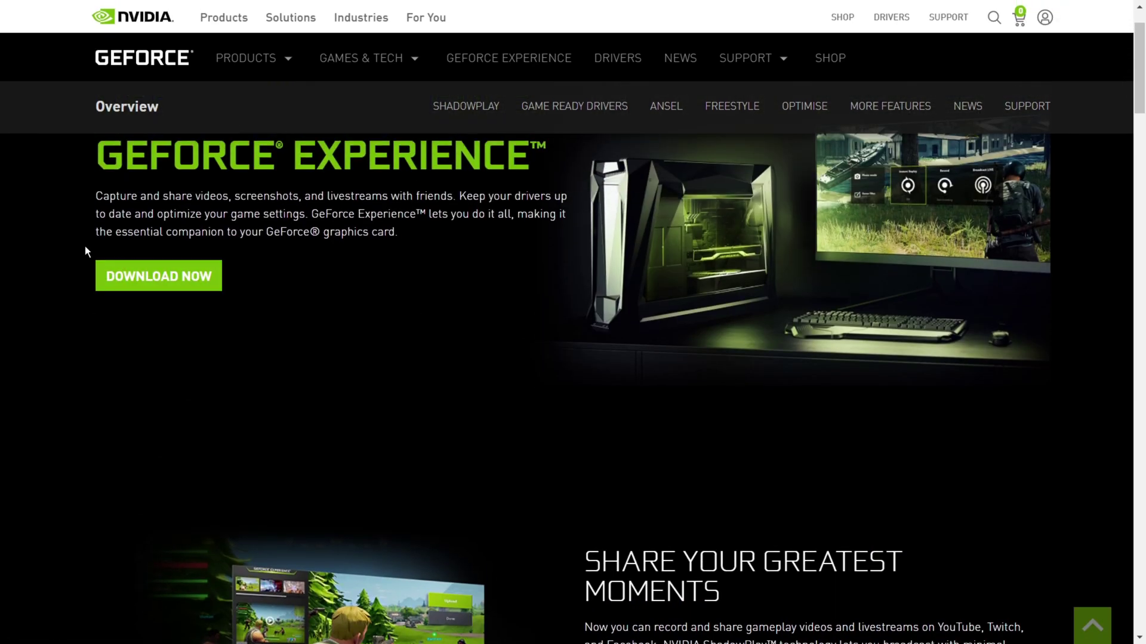
left_click(175, 281)
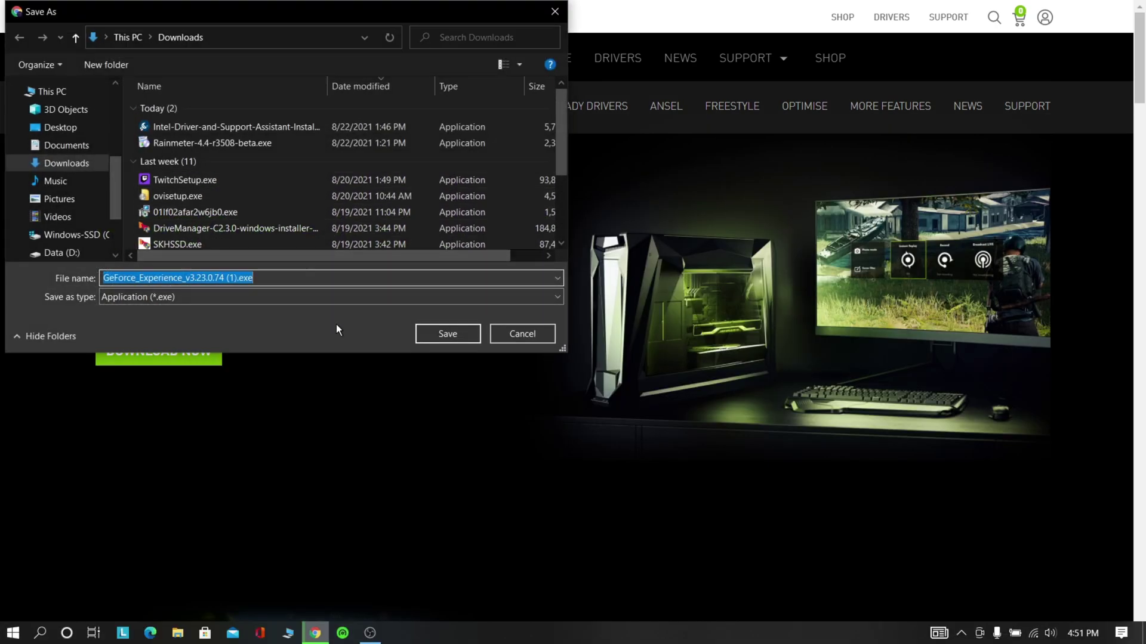
left_click(547, 17)
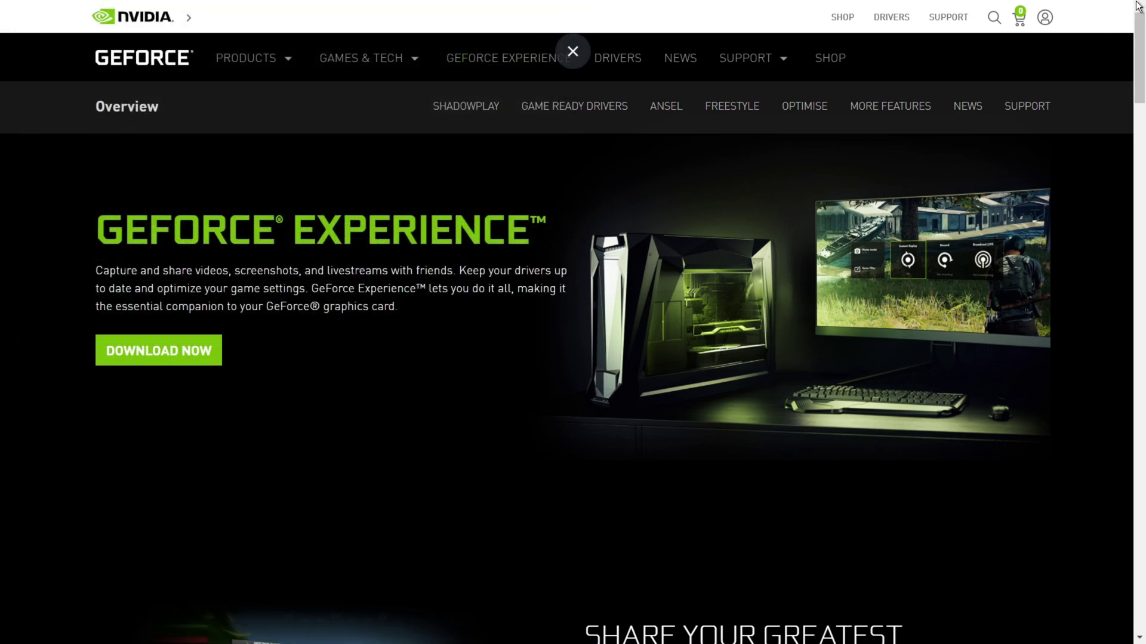
left_click(173, 351)
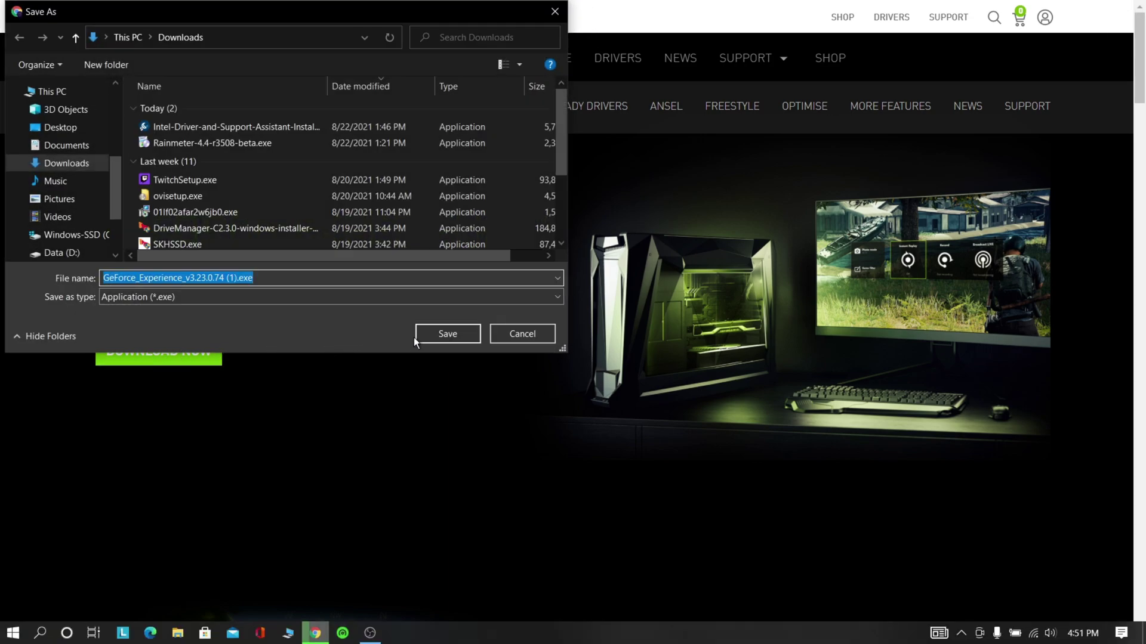
left_click(447, 333)
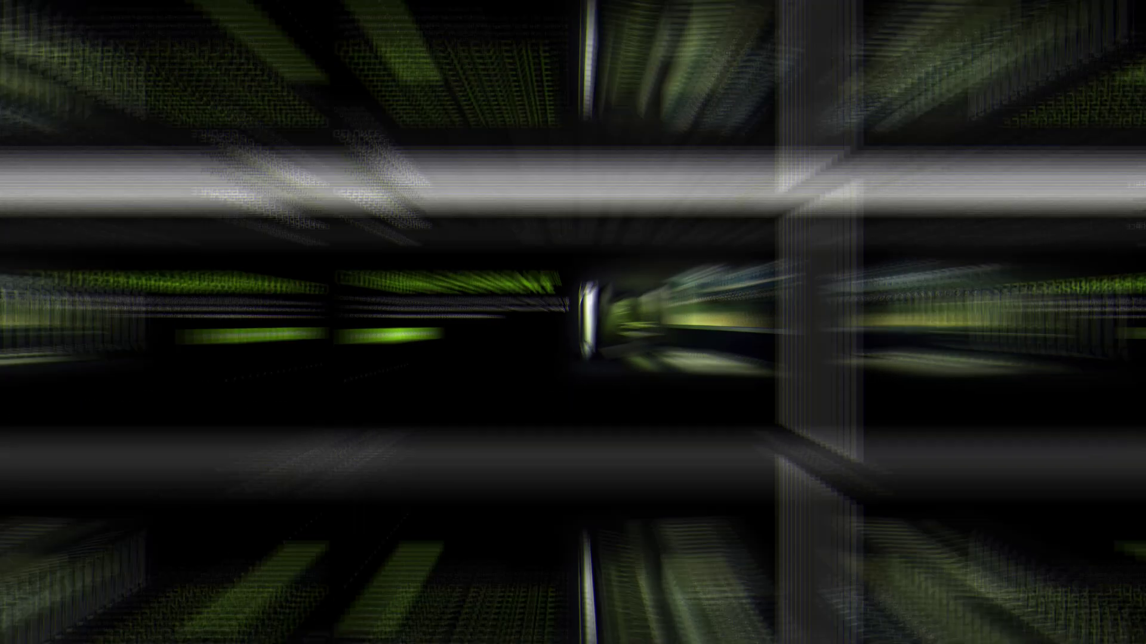
Place a GeForce Experience shortcut from the installed NVIDIA Corporation apps on the desktop and launch GeForce Experience with it.
key("super")
scroll(104, 422, "down", 10)
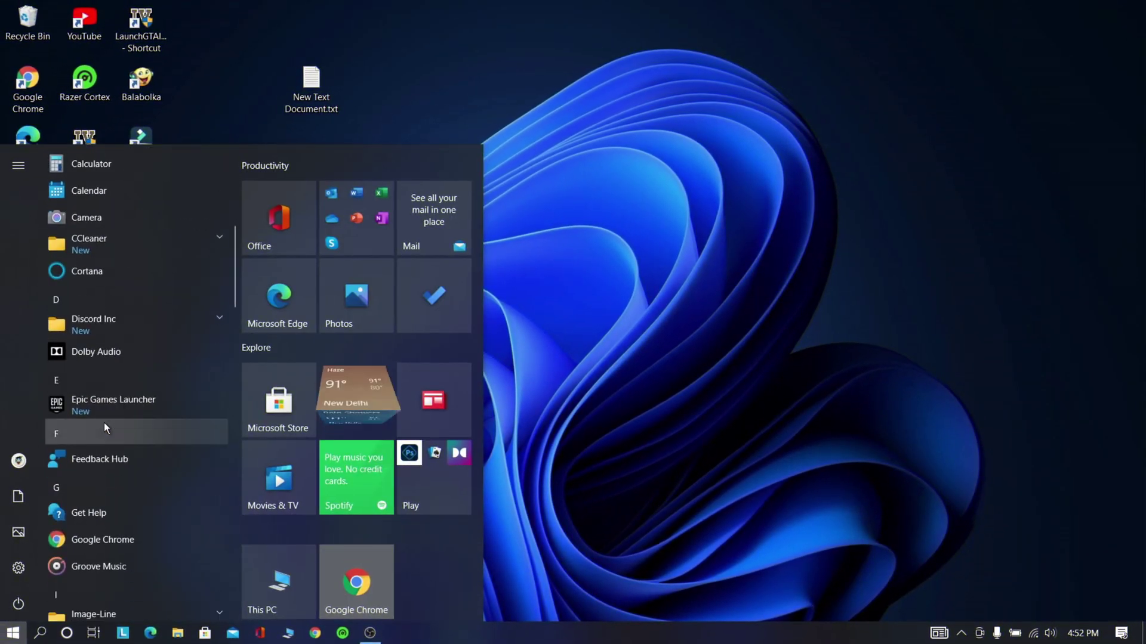
scroll(104, 422, "down", 5)
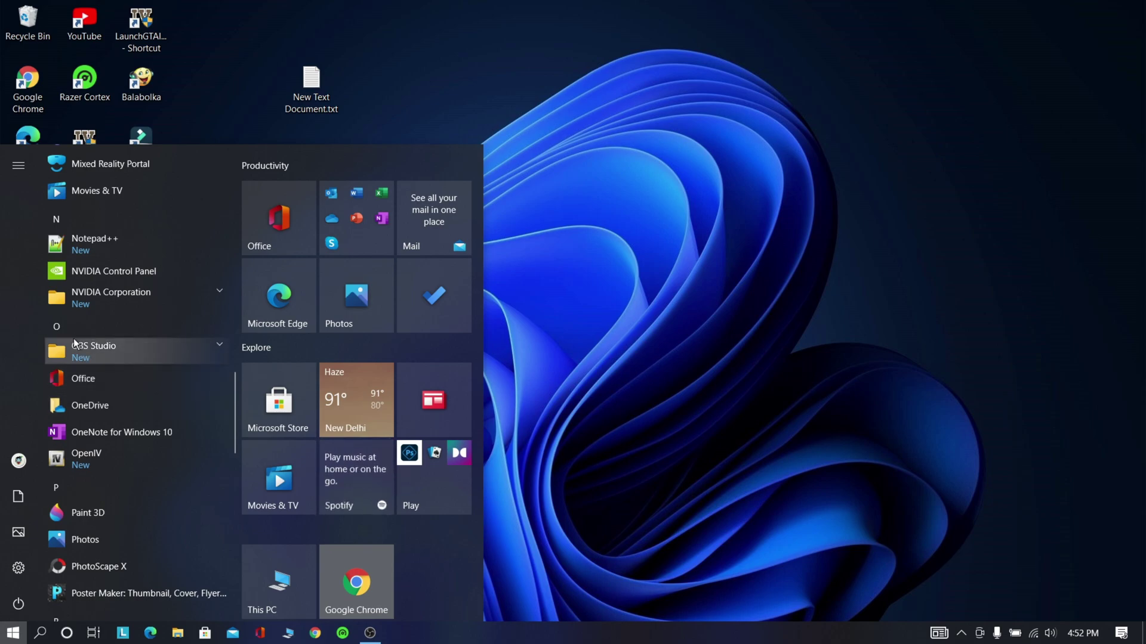
left_click(84, 309)
left_click_drag(154, 322, 775, 204)
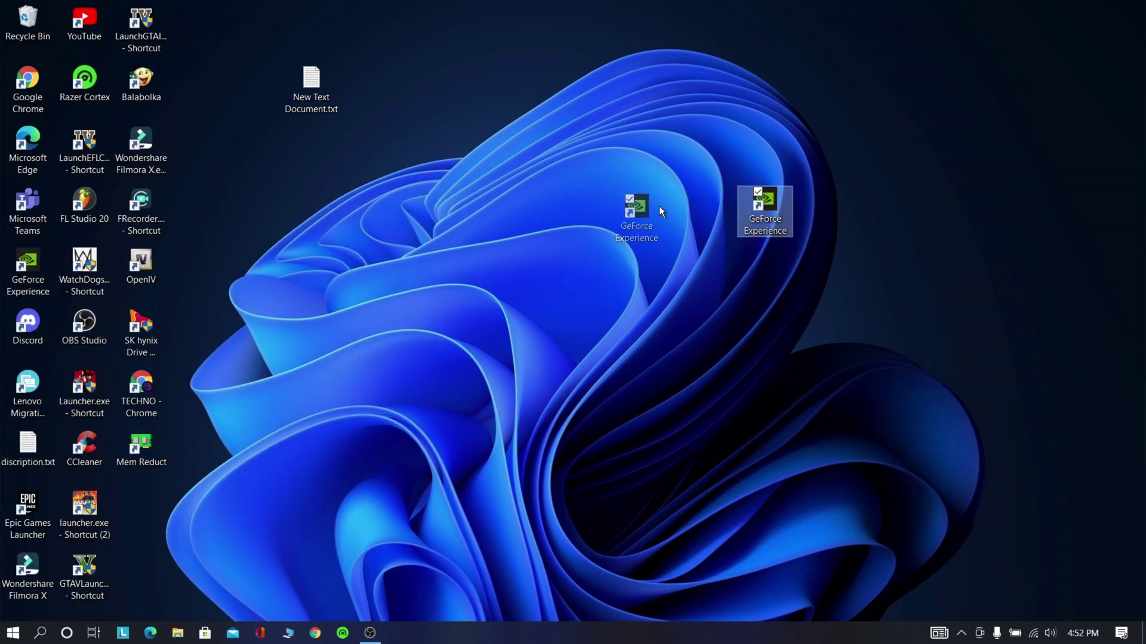
left_click_drag(661, 206, 618, 208)
left_click(600, 261)
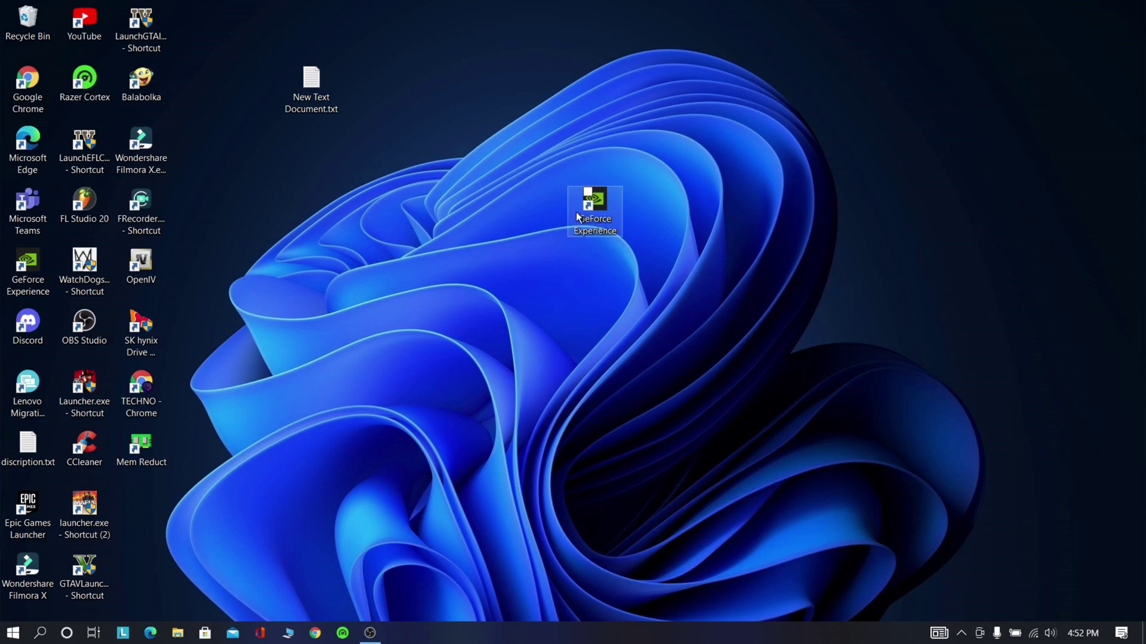
double_click(592, 209)
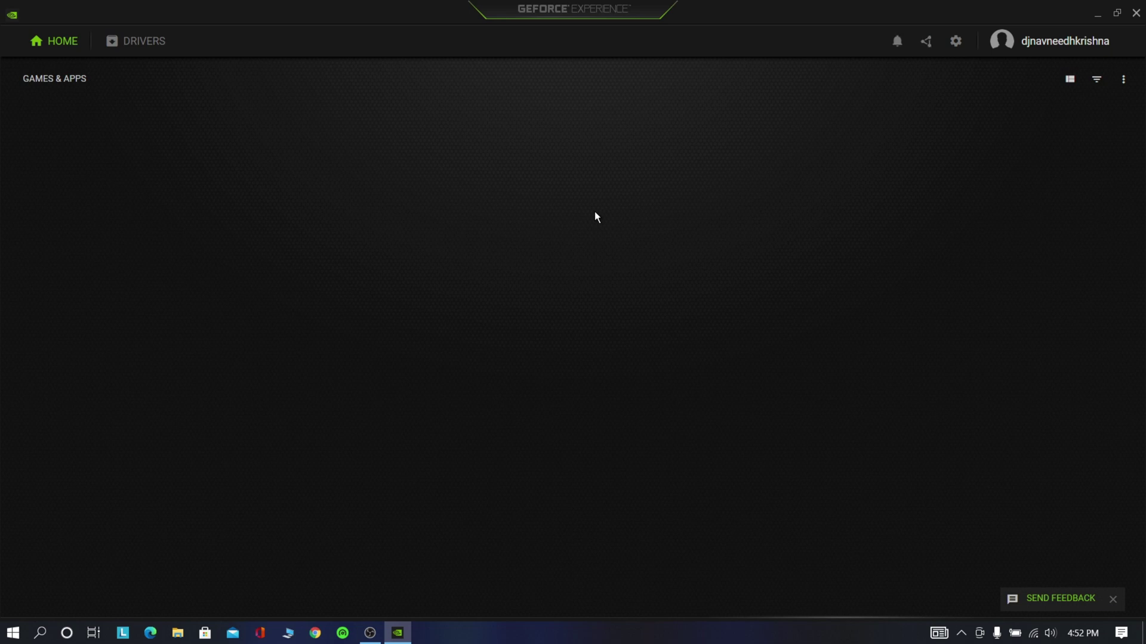
Check for updates to the GeForce Game Ready Driver in GeForce Experience.
mouse_move(665, 258)
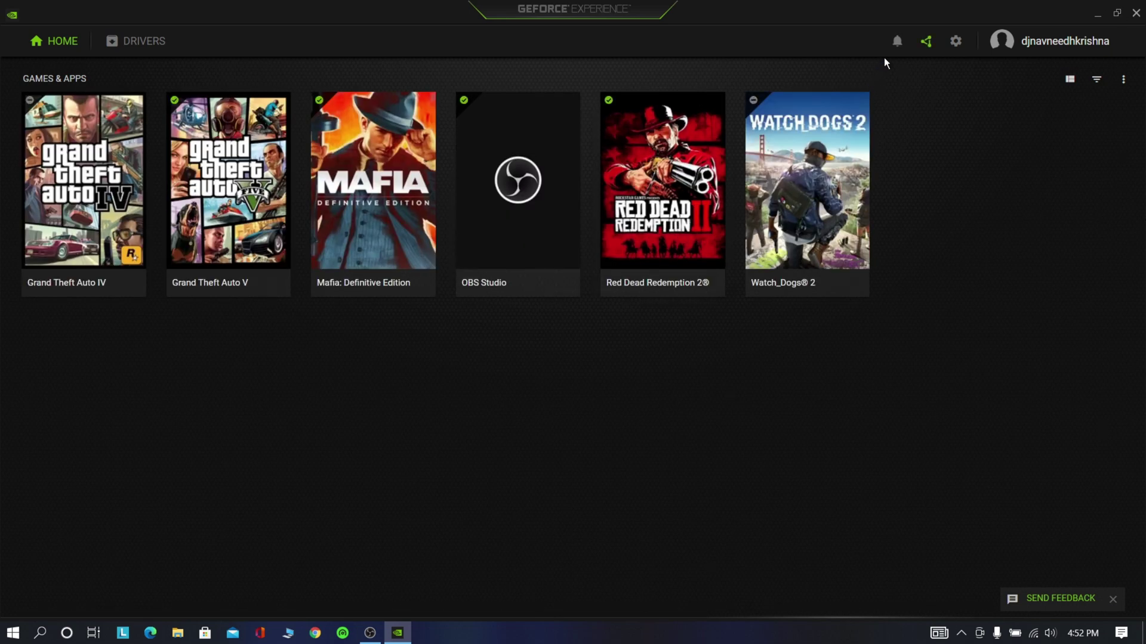
left_click(132, 48)
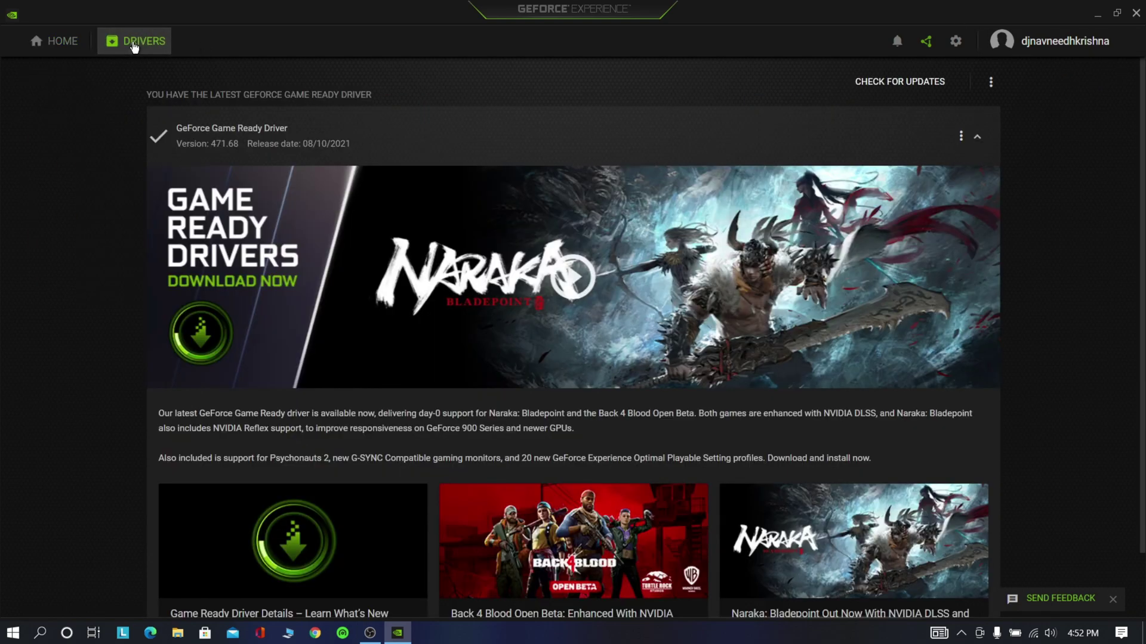
left_click(902, 85)
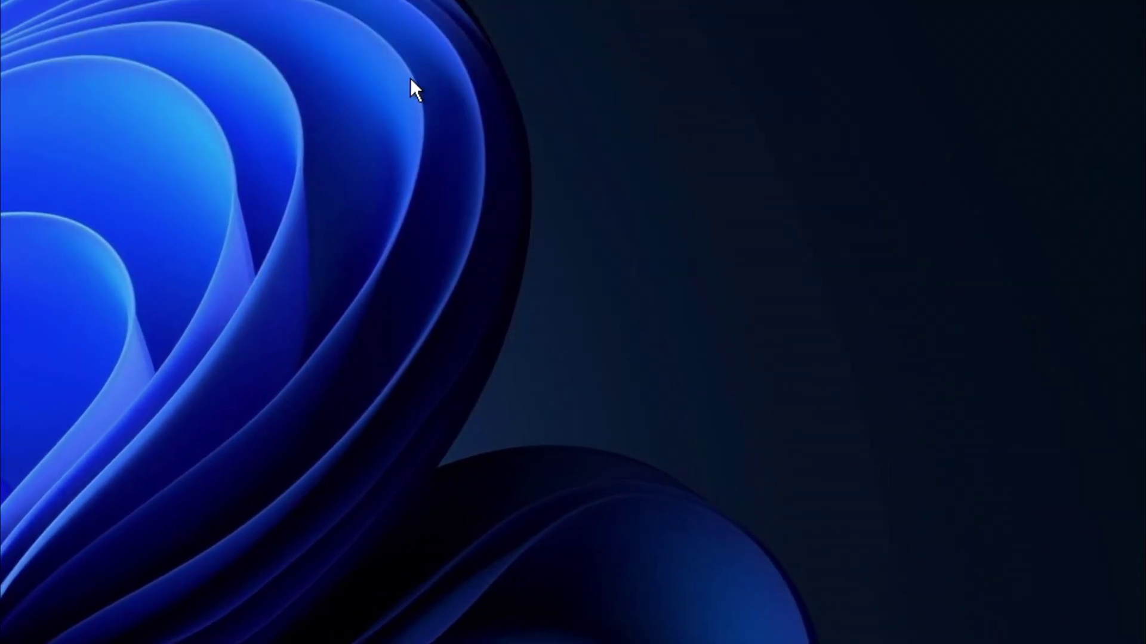
Open NVIDIA Control Panel from the desktop, move its window toward the middle and look over the global Manage 3D settings.
right_click(410, 82)
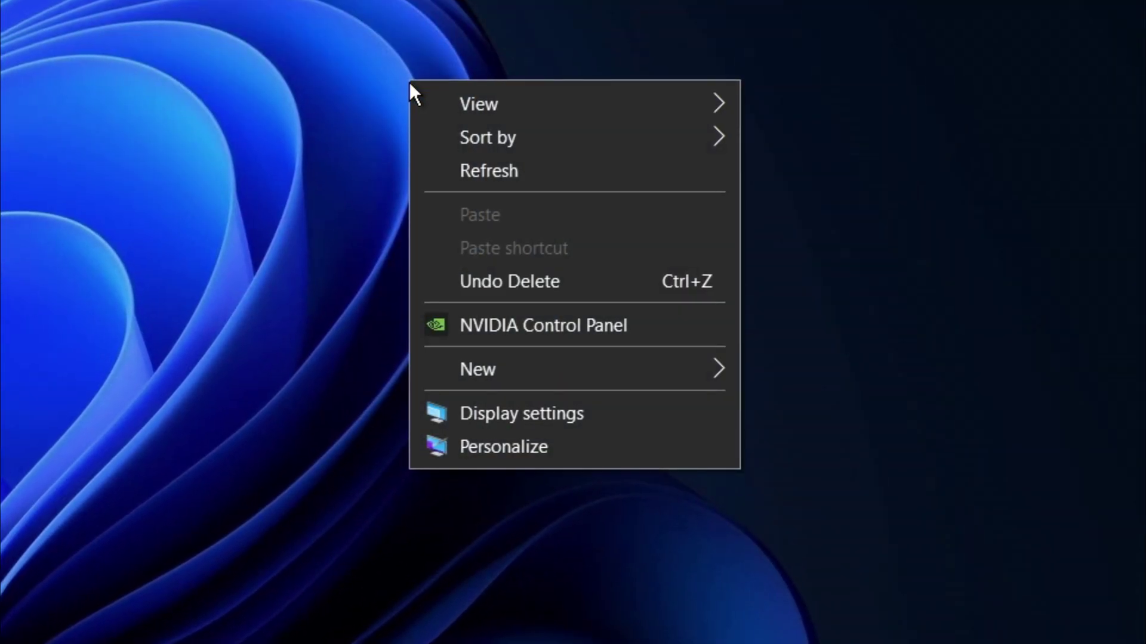
left_click(537, 323)
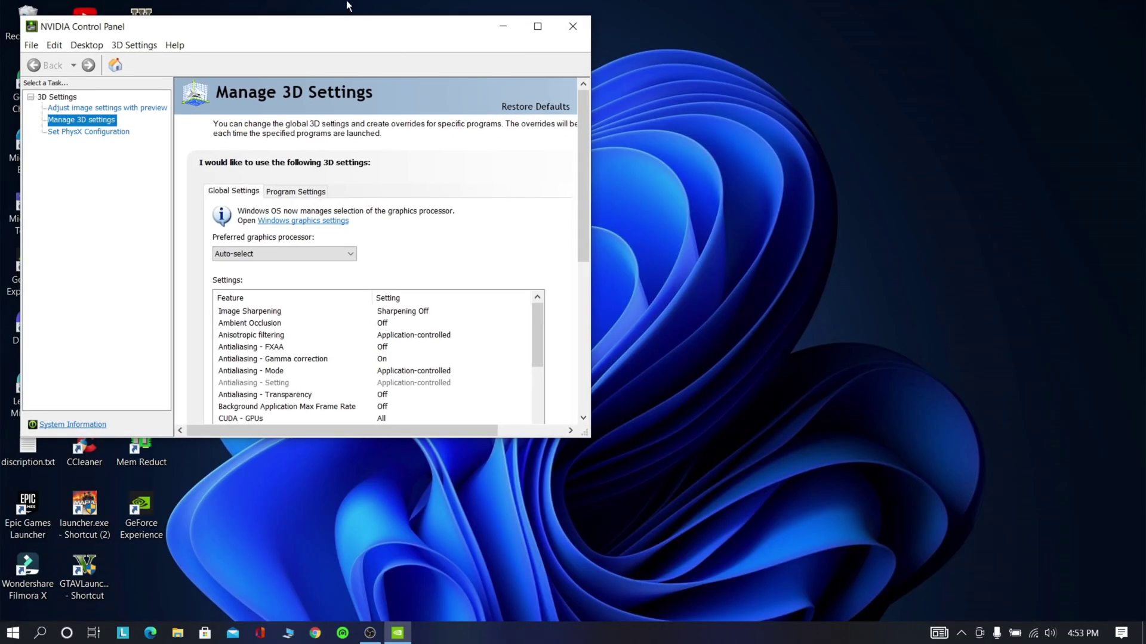
left_click_drag(347, 6, 607, 102)
scroll(648, 252, "down", 2)
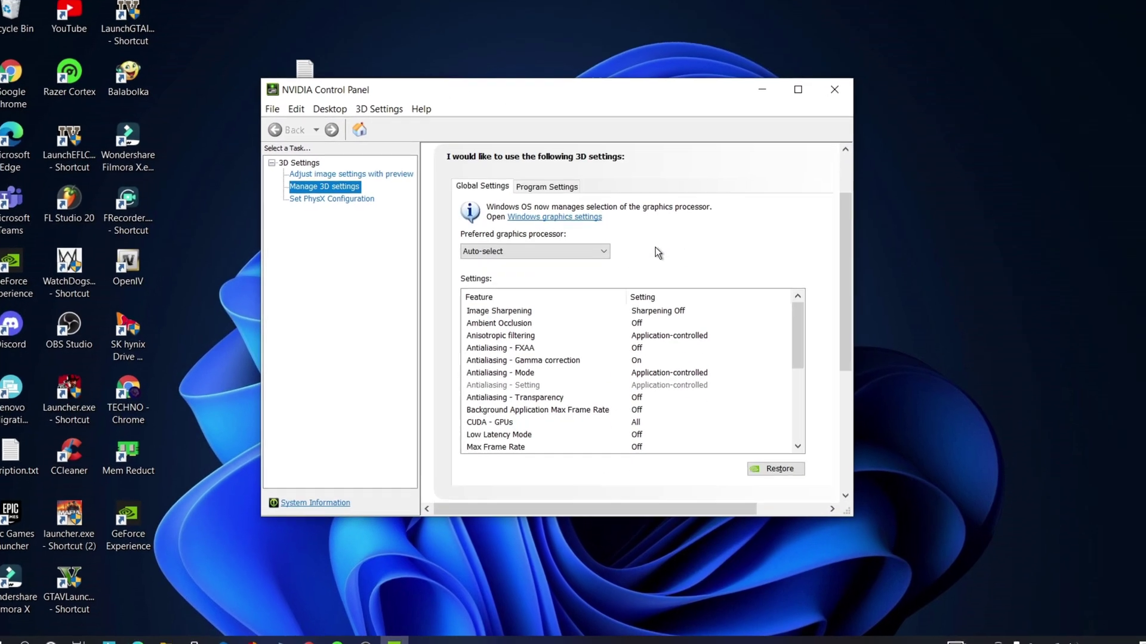
scroll(656, 251, "up", 2)
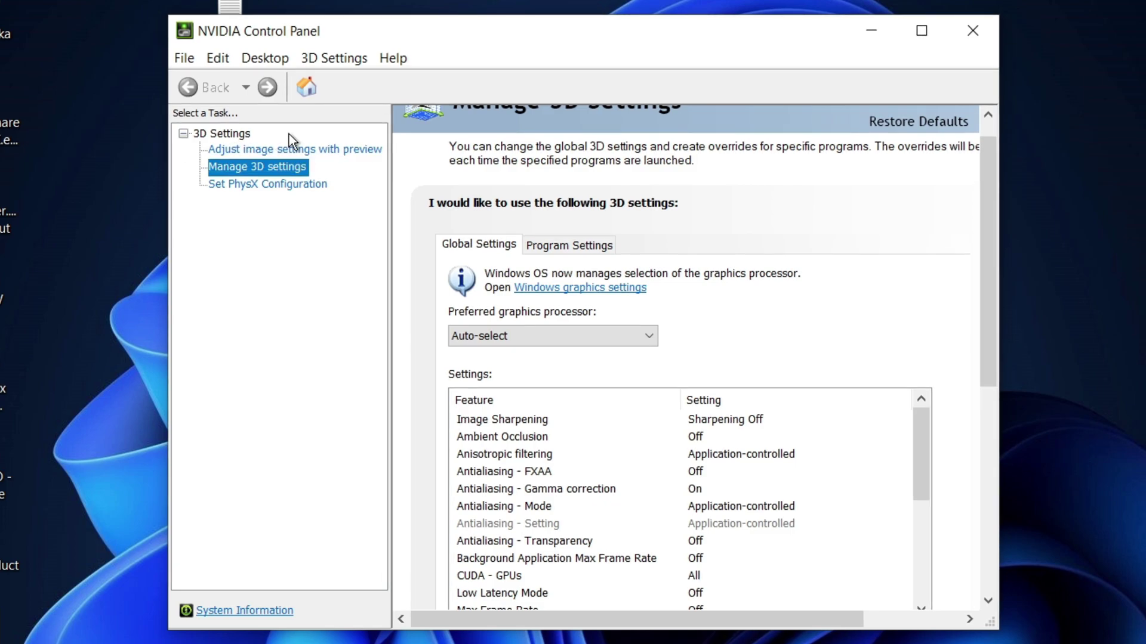
In Adjust image settings with preview, choose the option to use my preference, set it fully to Performance and apply it.
left_click(263, 149)
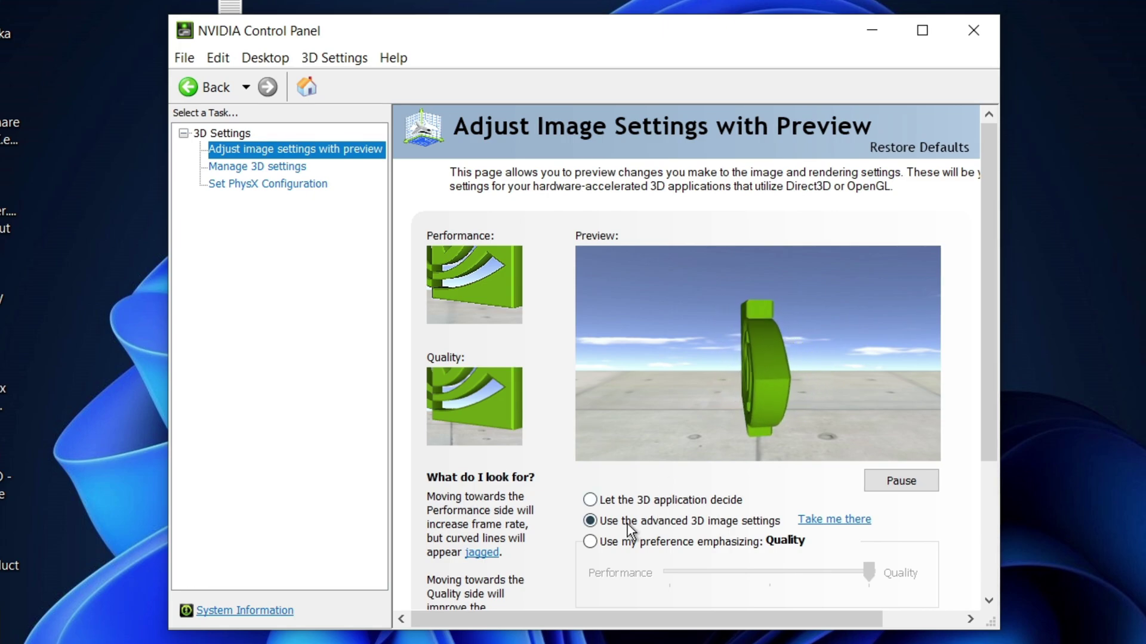
scroll(782, 461, "down", 1)
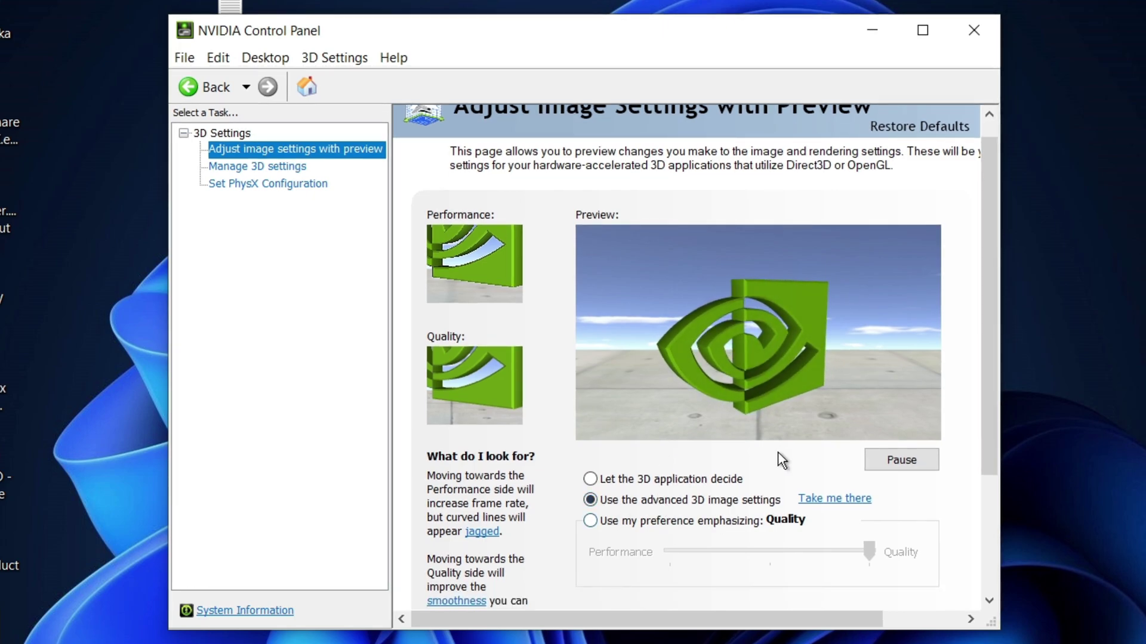
scroll(653, 516, "down", 2)
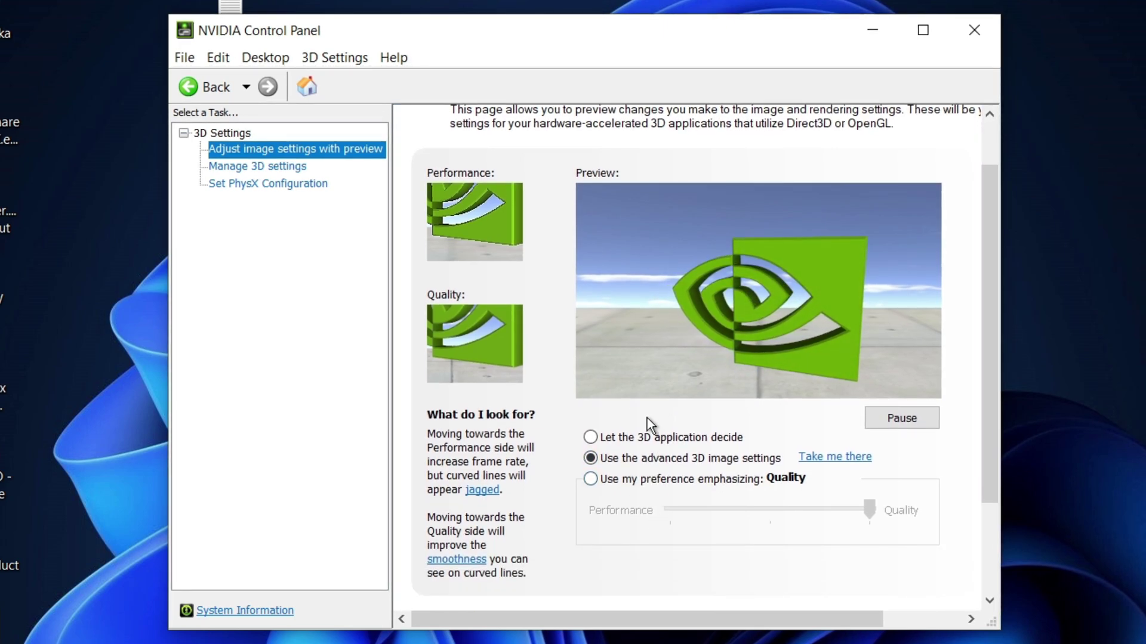
left_click(612, 481)
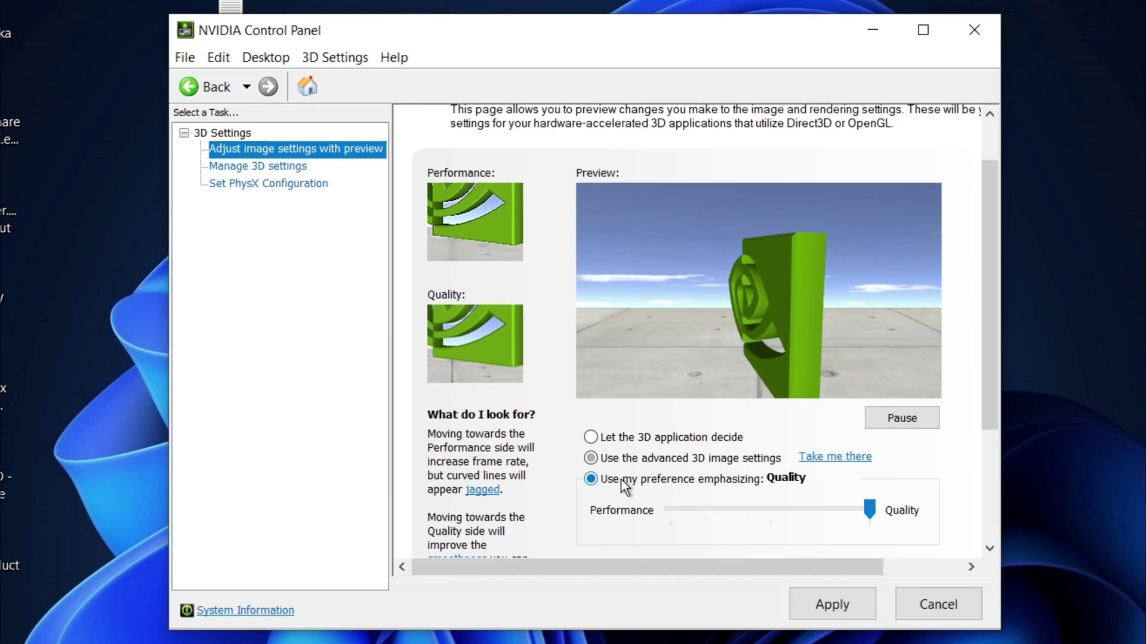
left_click_drag(870, 509, 676, 512)
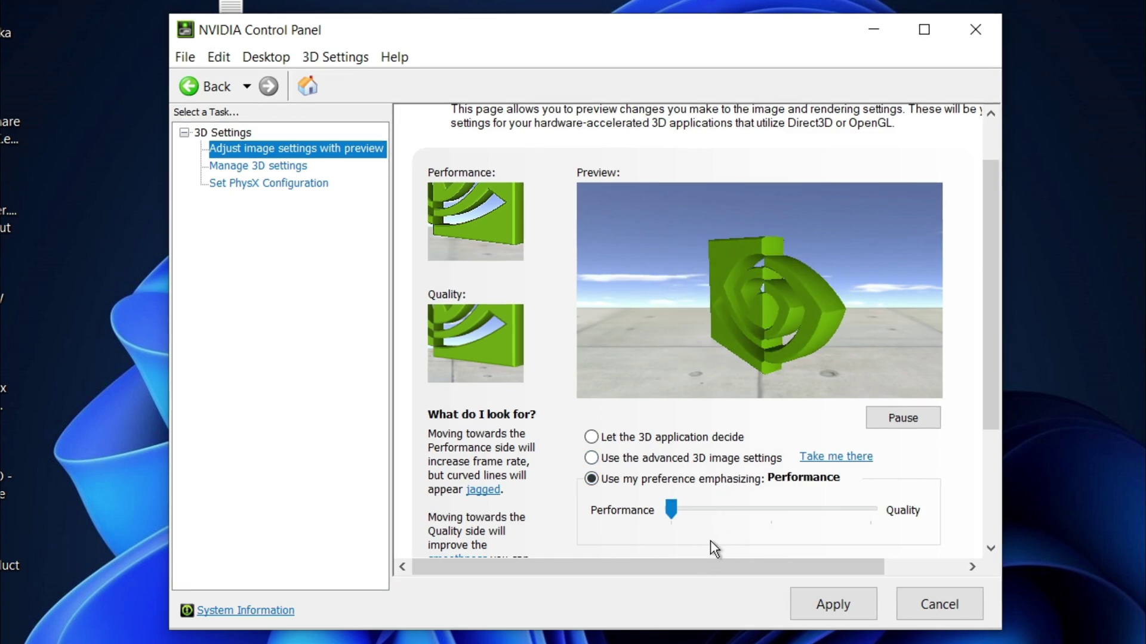
left_click(821, 601)
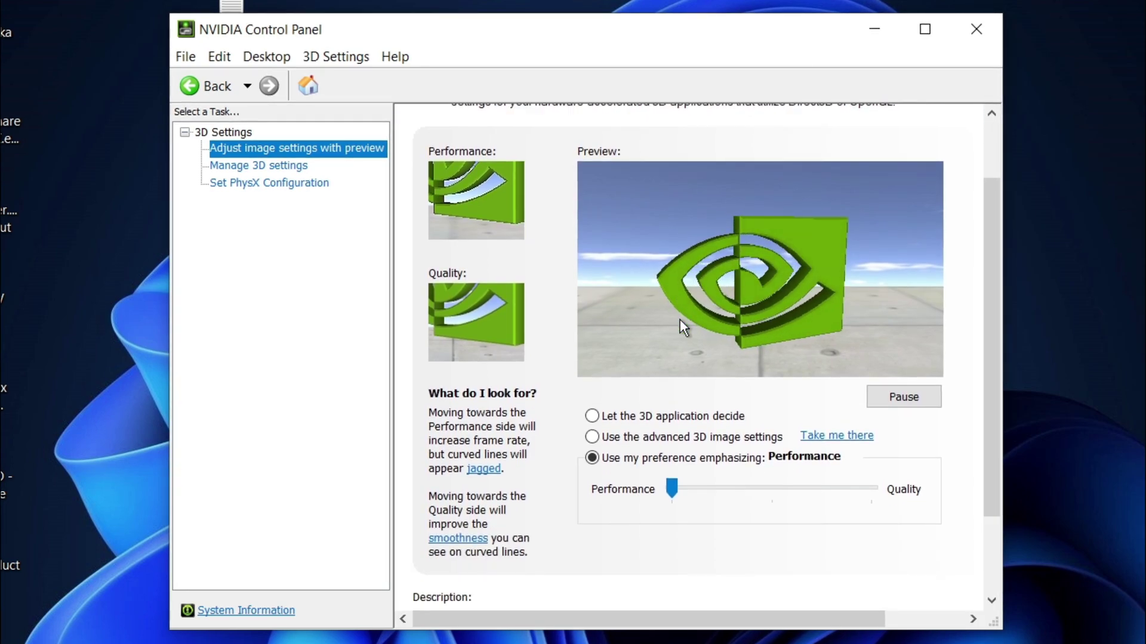
Return to Manage 3D settings, maximize the window and set Ambient Occlusion to Performance in the global settings.
left_click(266, 172)
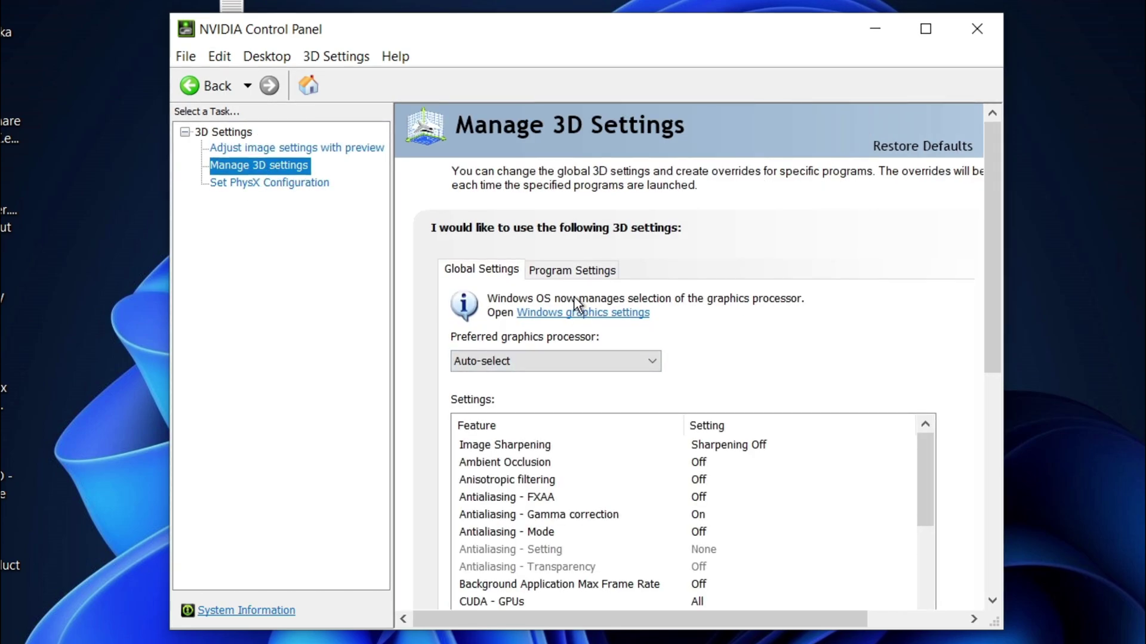
scroll(579, 321, "down", 2)
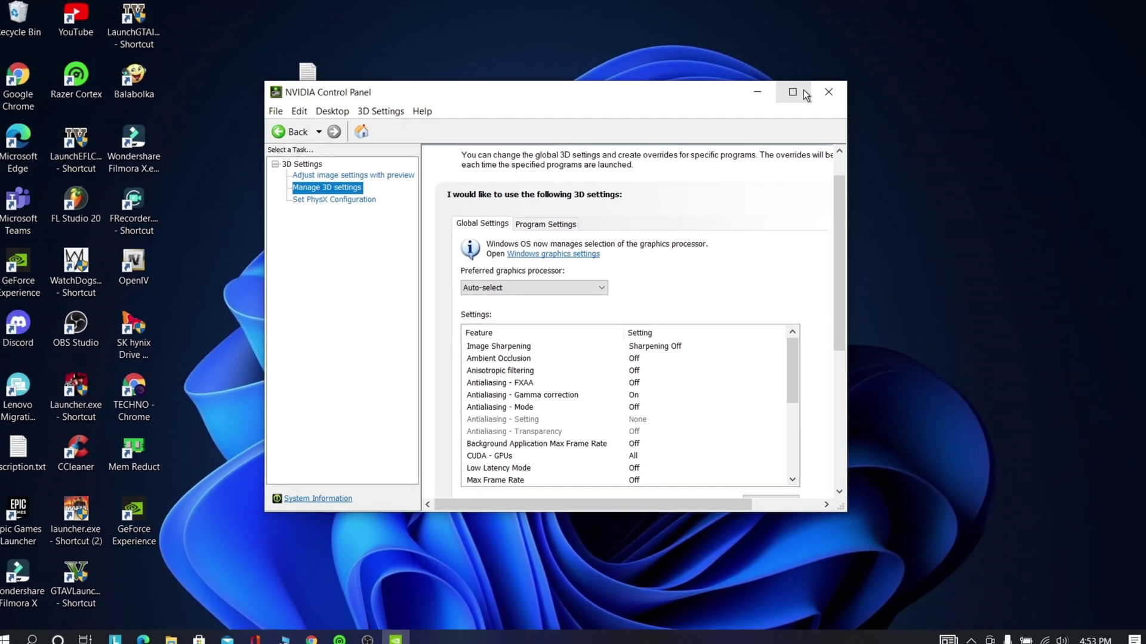
left_click(819, 80)
scroll(376, 312, "down", 4)
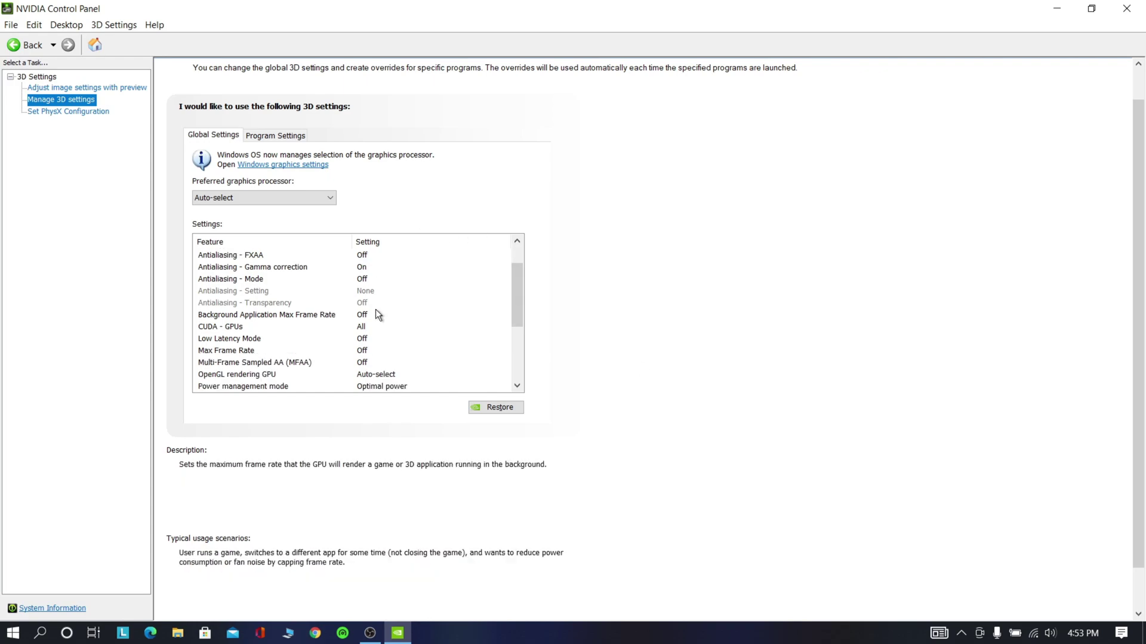
scroll(376, 312, "up", 4)
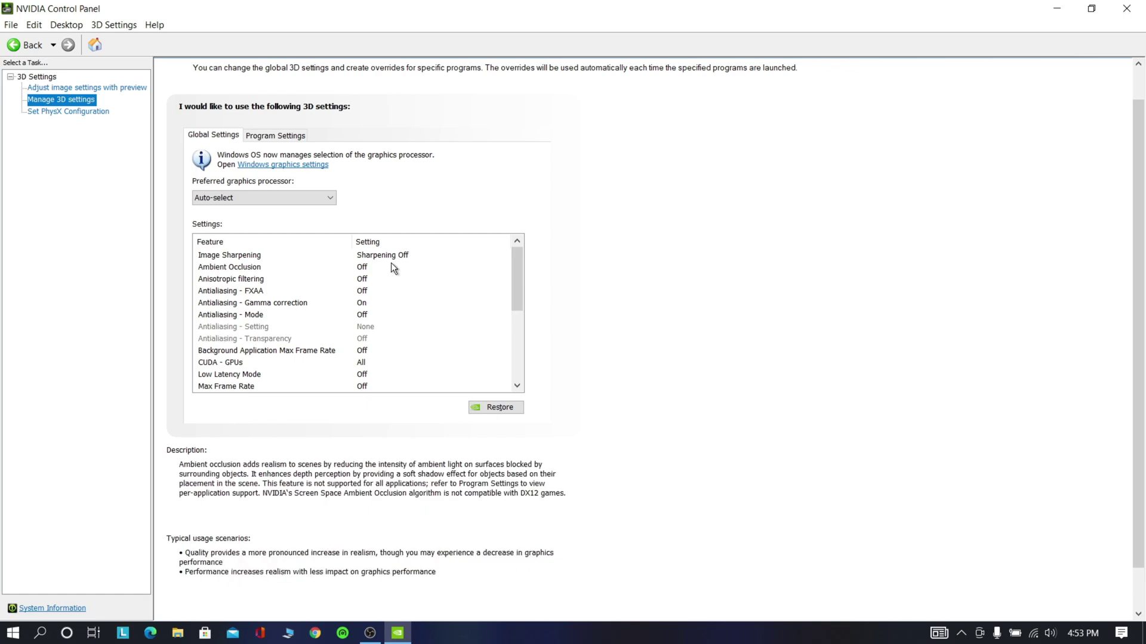
left_click(365, 267)
left_click(365, 267)
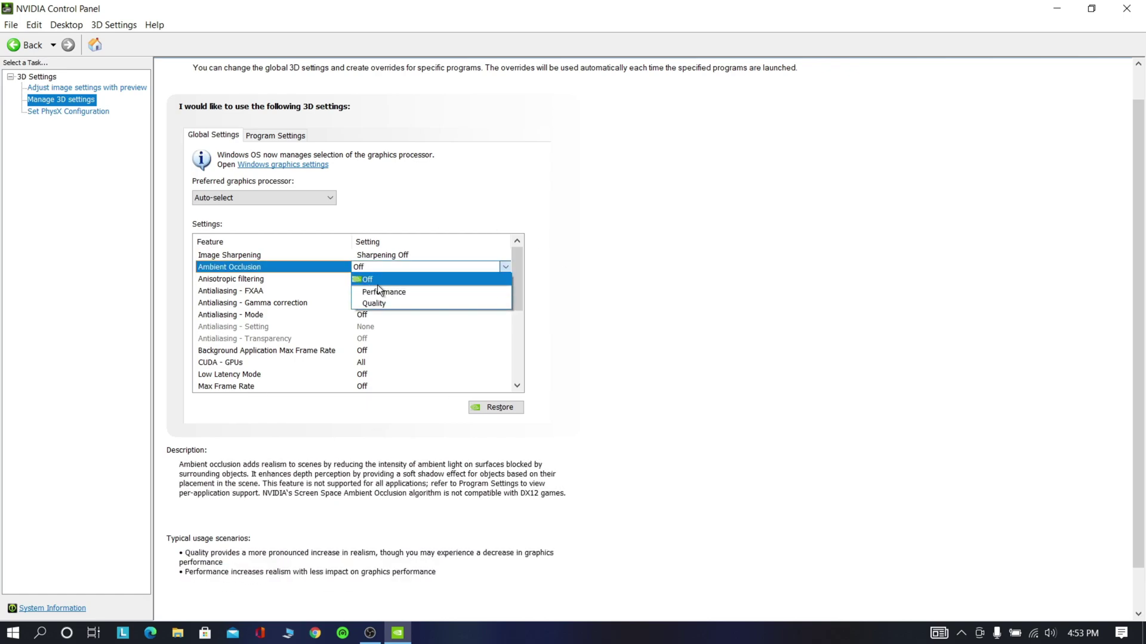
left_click(384, 292)
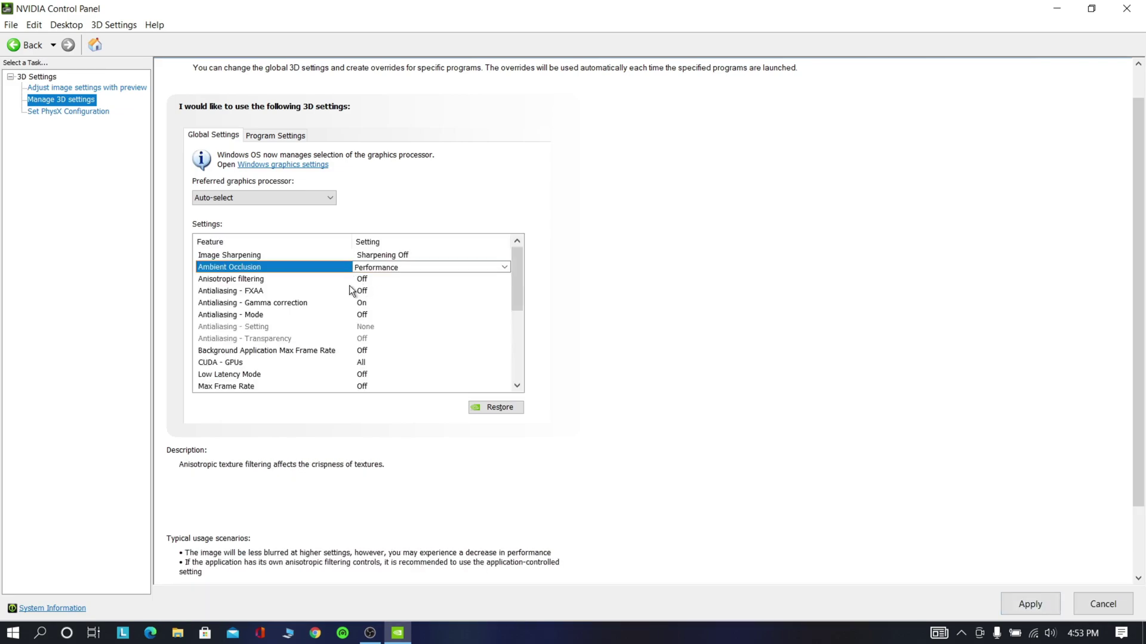
Set Anisotropic filtering and Antialiasing - Mode to Off in the global 3D settings.
left_click(371, 279)
left_click(371, 279)
left_click(372, 279)
left_click(371, 280)
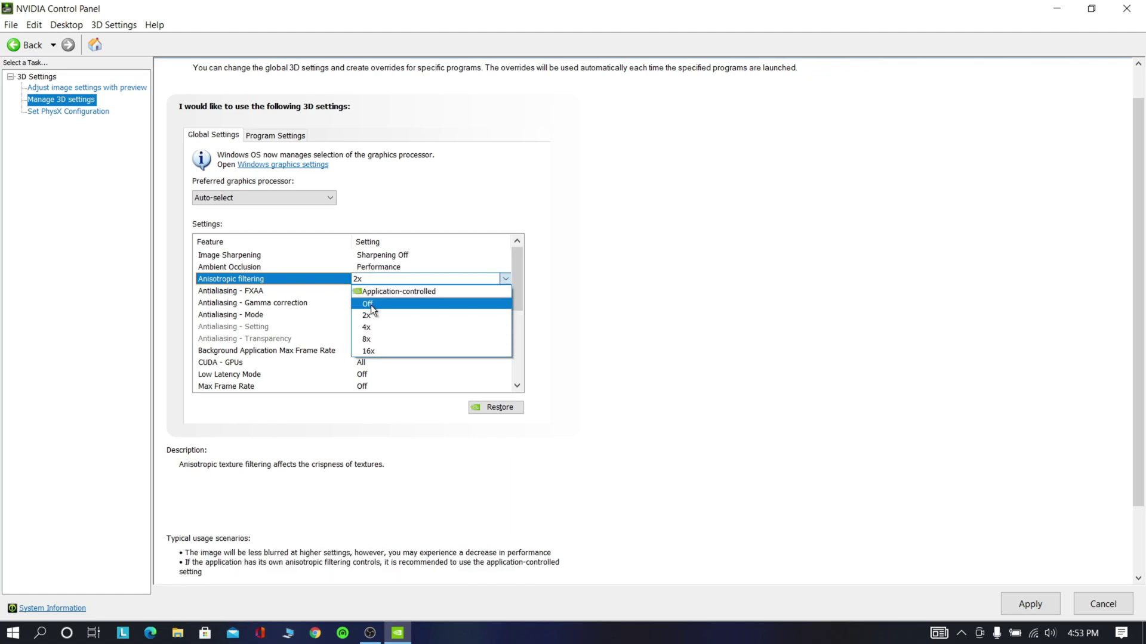
left_click(381, 304)
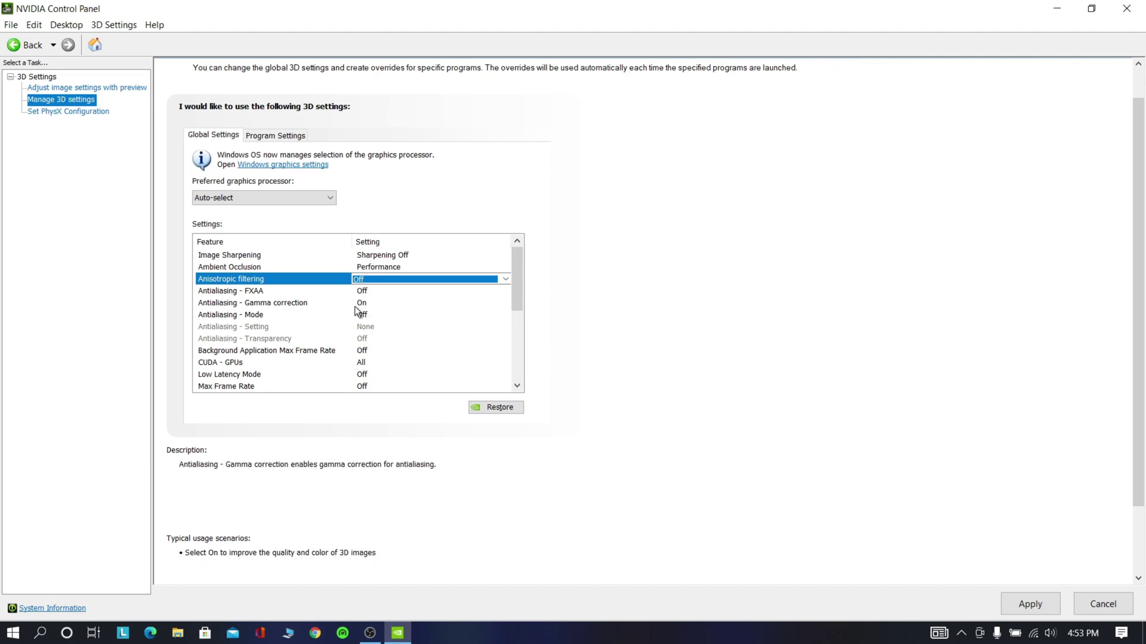
left_click(366, 315)
left_click(367, 315)
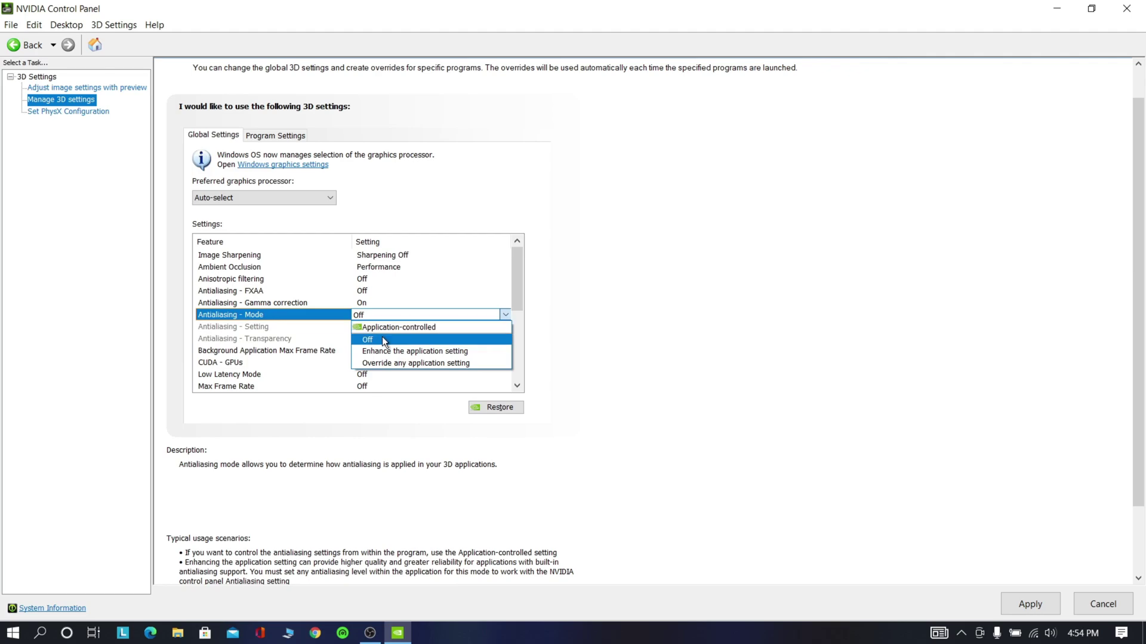
left_click(384, 338)
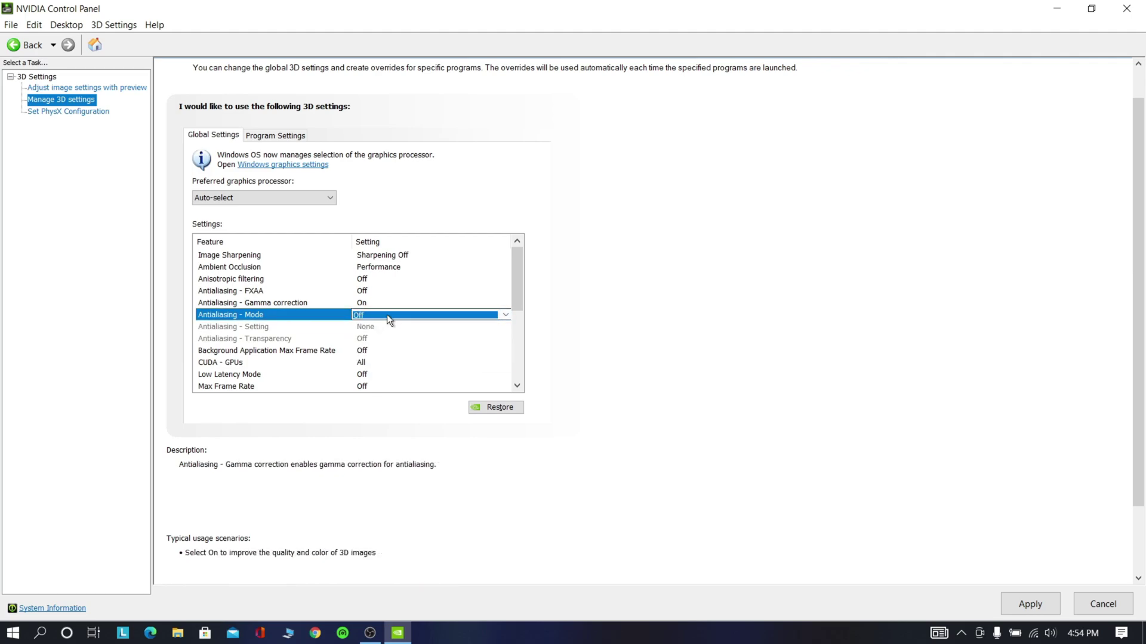
Keep NVIDIA GeForce GTX 1650 selected for CUDA - GPUs and confirm the selection.
scroll(382, 331, "down", 1)
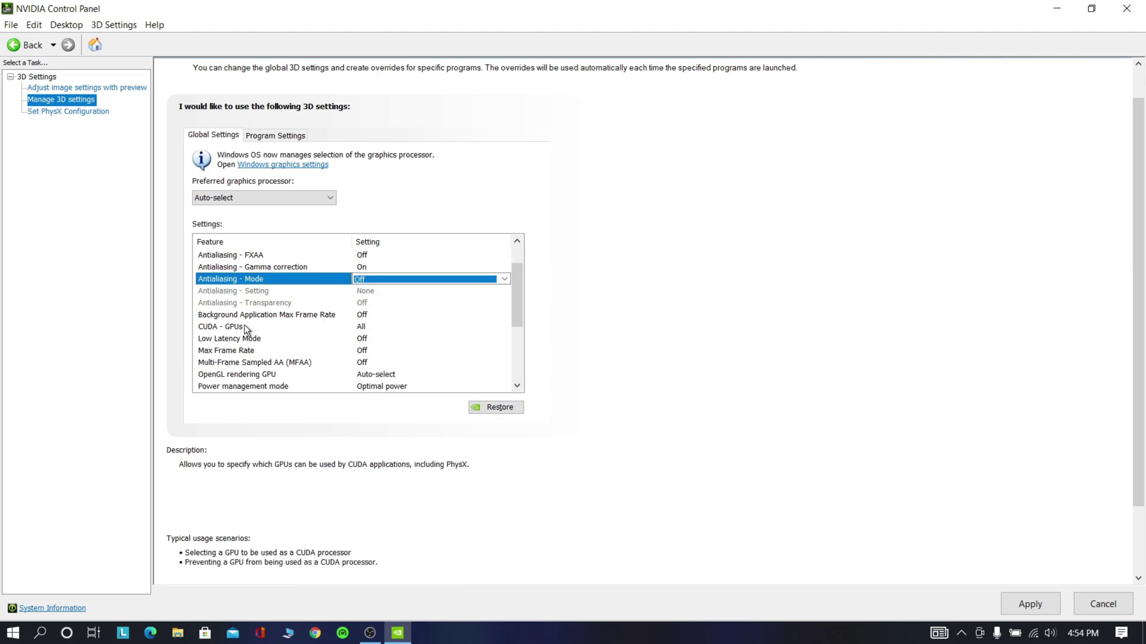
left_click(366, 326)
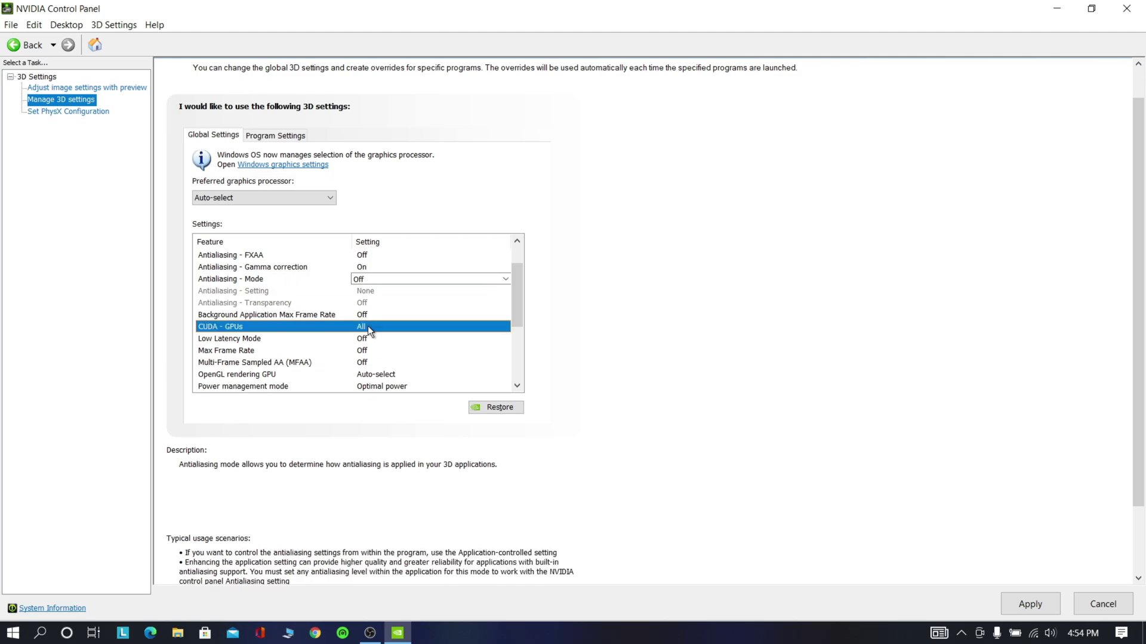
left_click(368, 326)
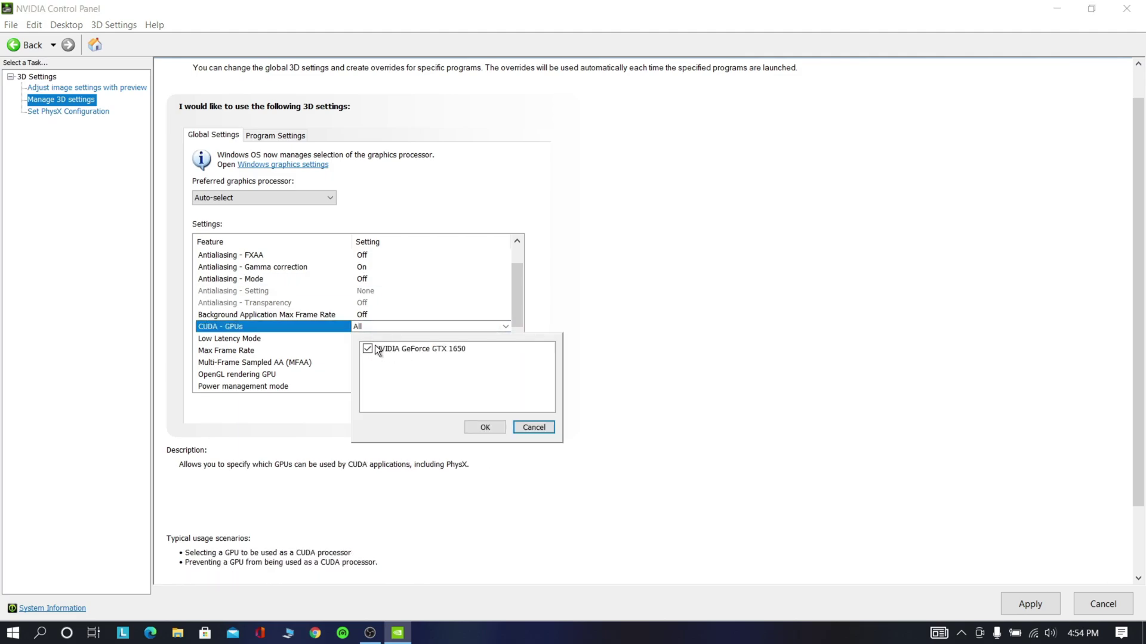
left_click(485, 428)
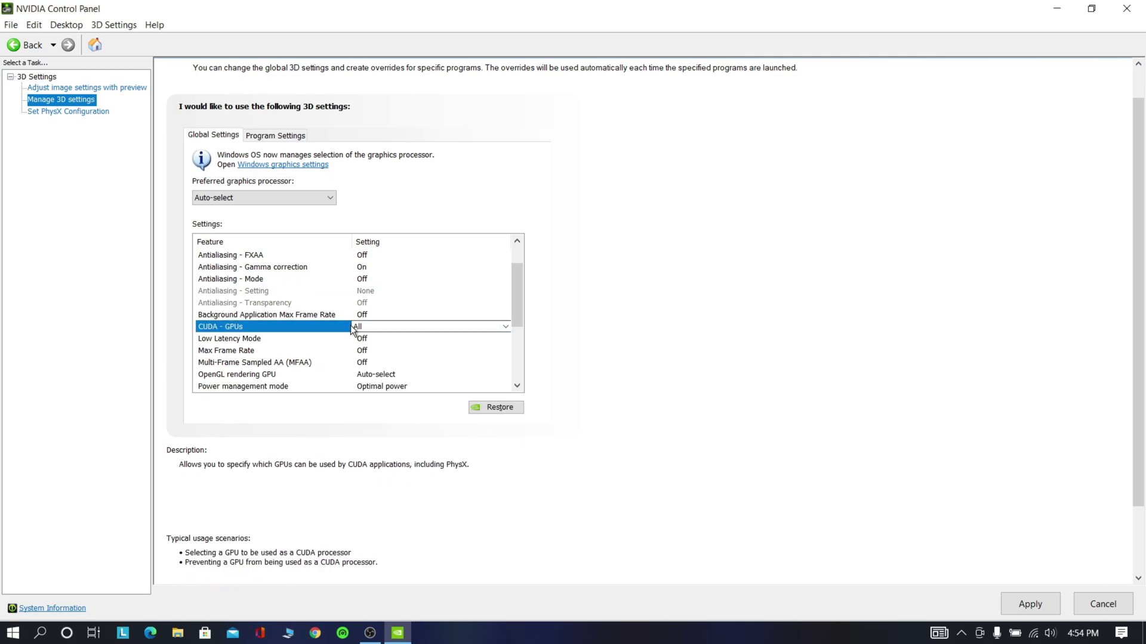
Turn on the Max Frame Rate limit and set it to 107 FPS.
scroll(353, 355, "down", 2)
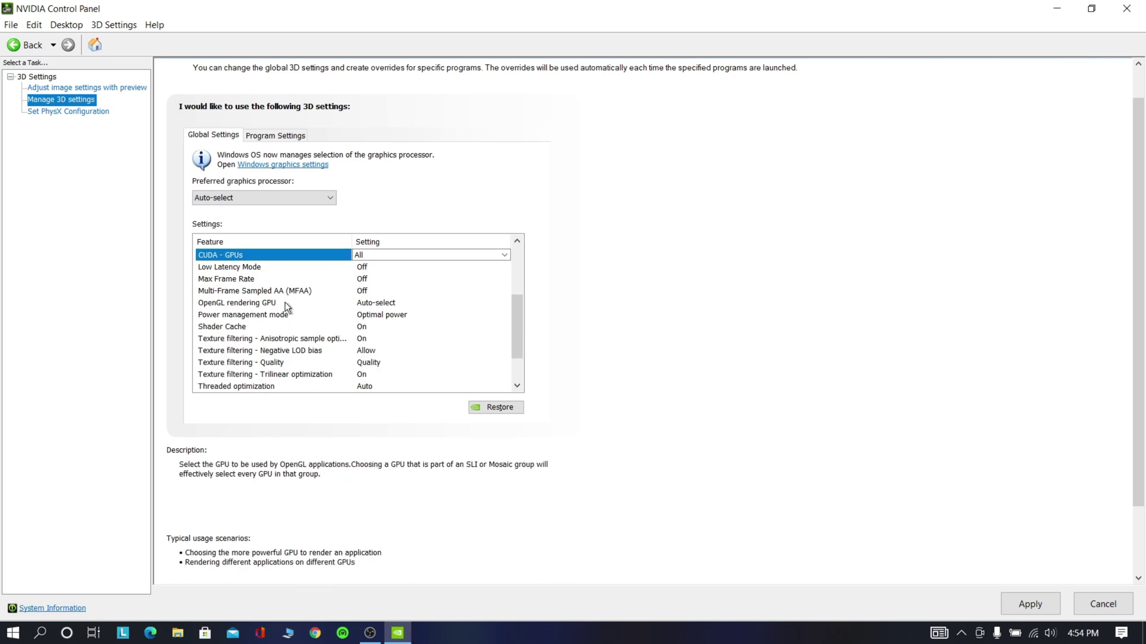
left_click(363, 292)
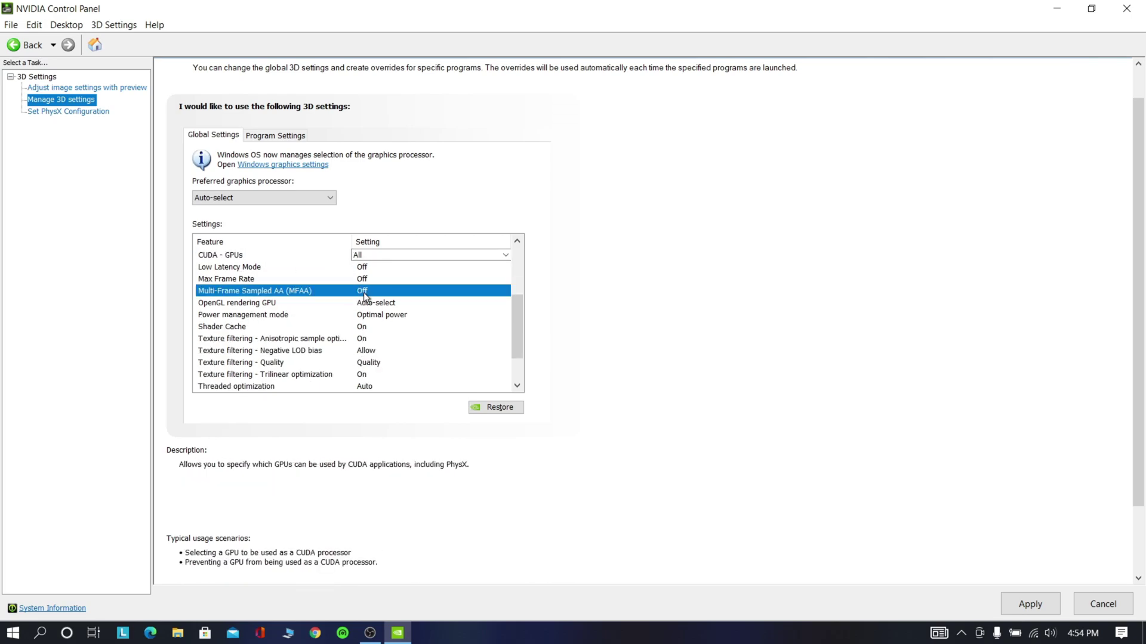
left_click(358, 292)
left_click(364, 280)
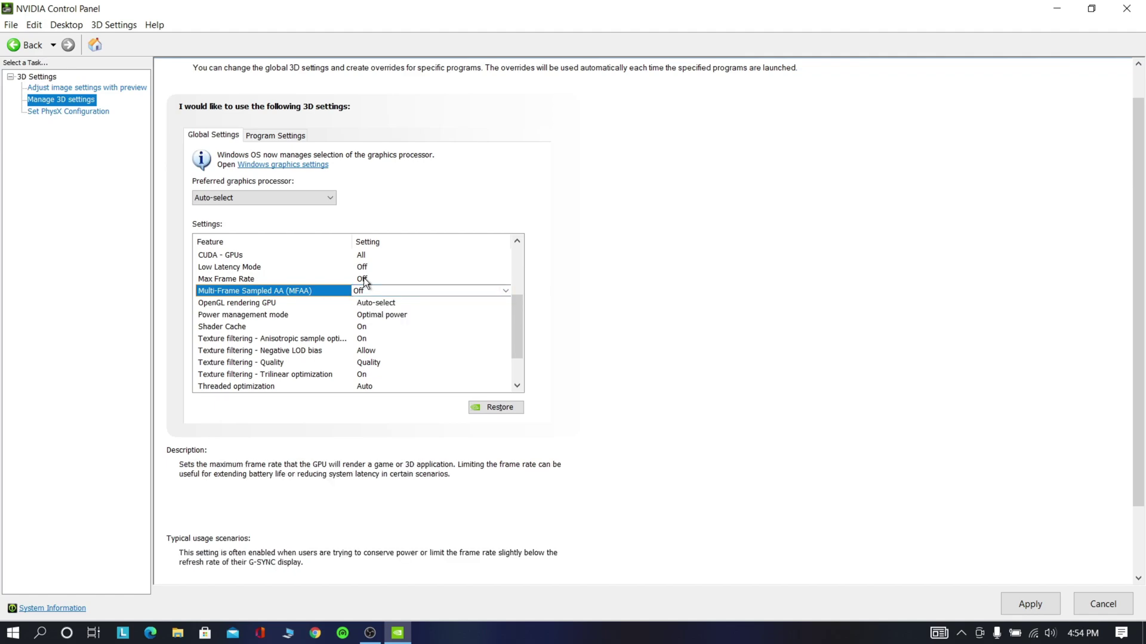
left_click(351, 279)
left_click(369, 280)
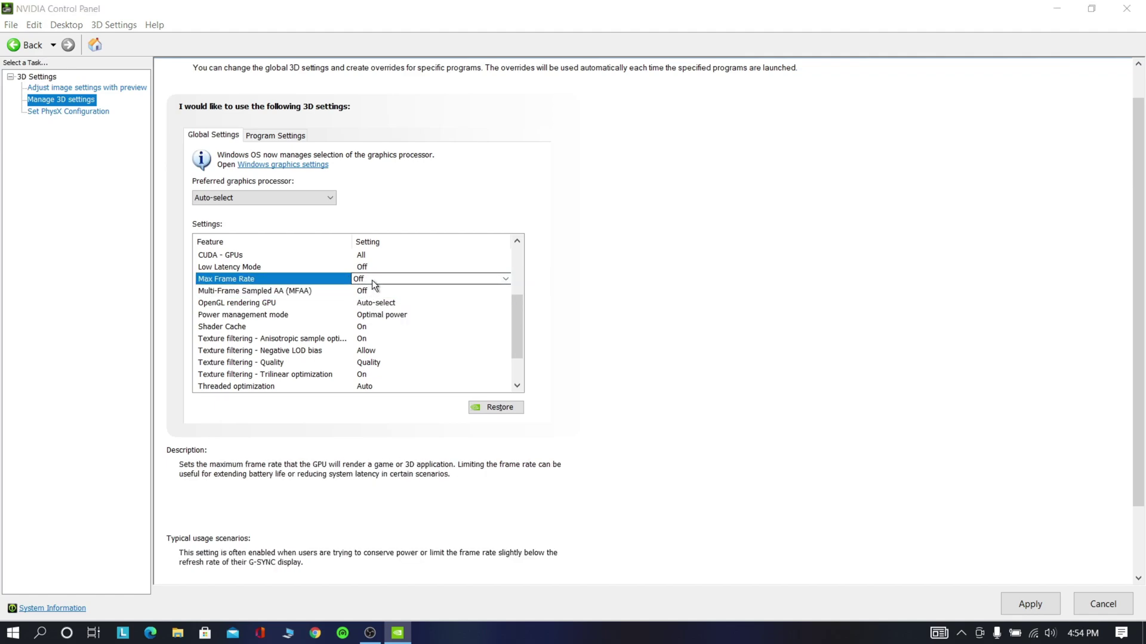
left_click(371, 280)
left_click(377, 330)
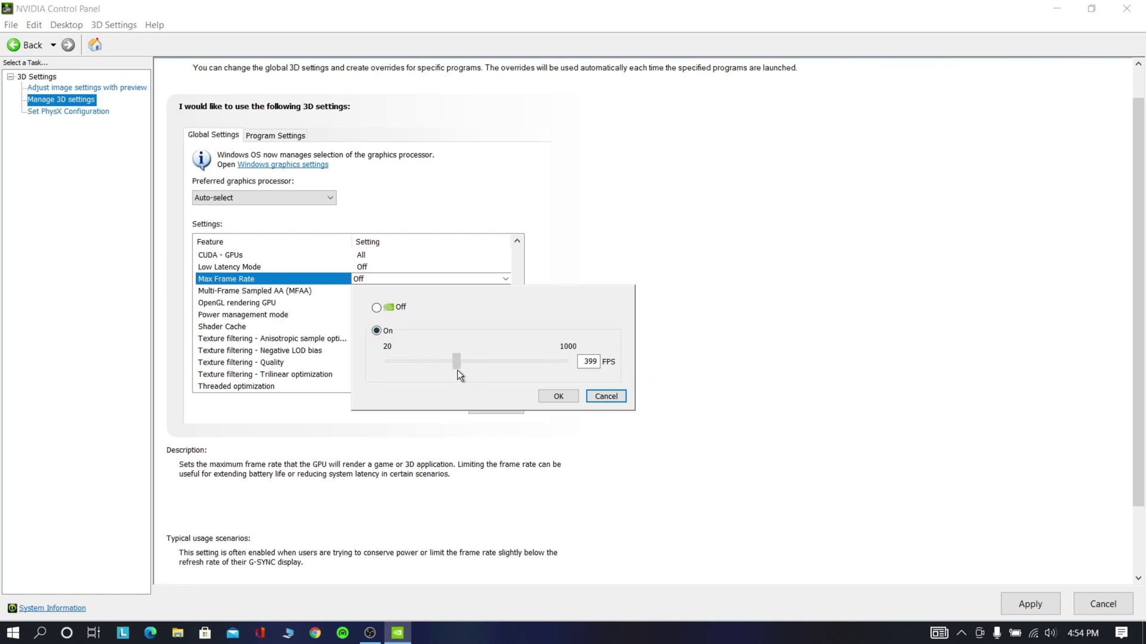
left_click_drag(420, 370, 399, 367)
left_click(543, 396)
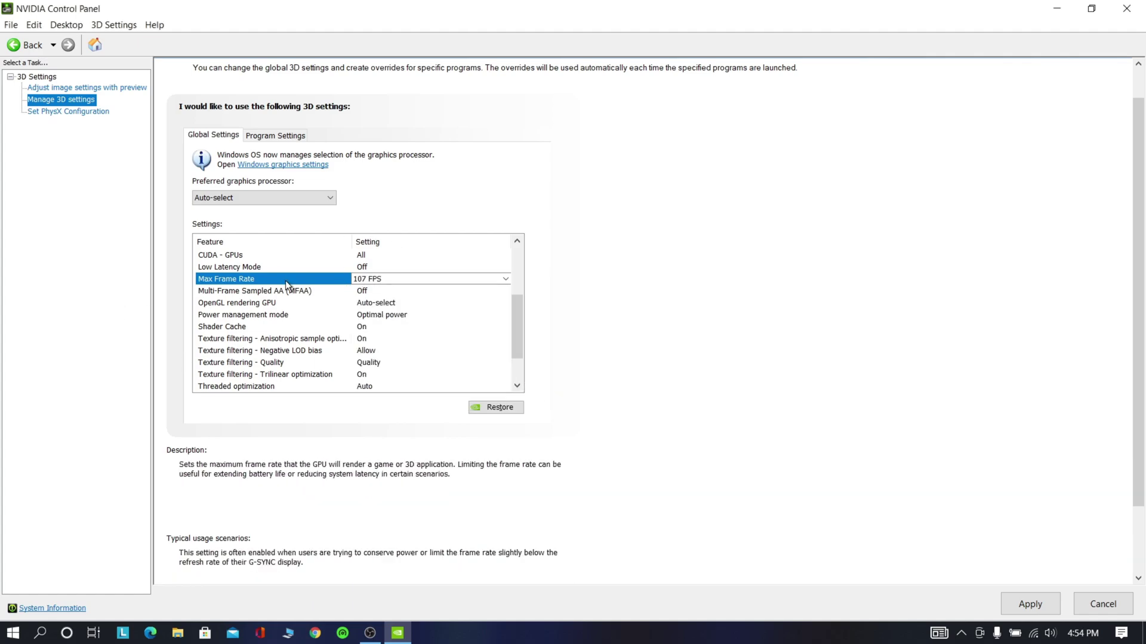
Set the OpenGL rendering GPU to NVIDIA GeForce GTX 1650.
left_click(373, 302)
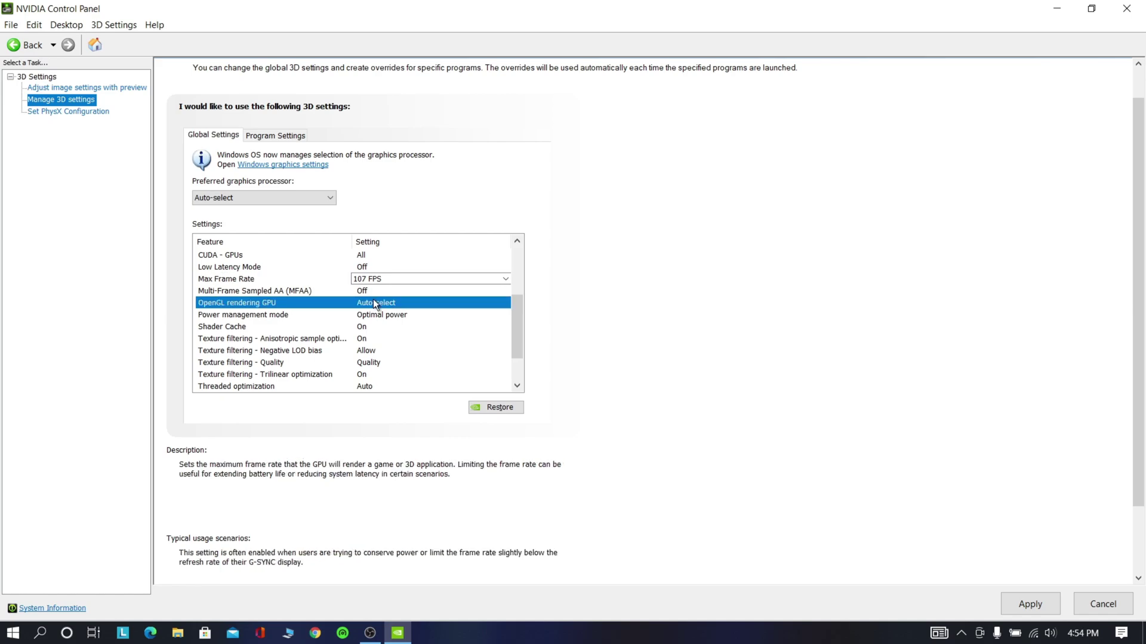
left_click(373, 301)
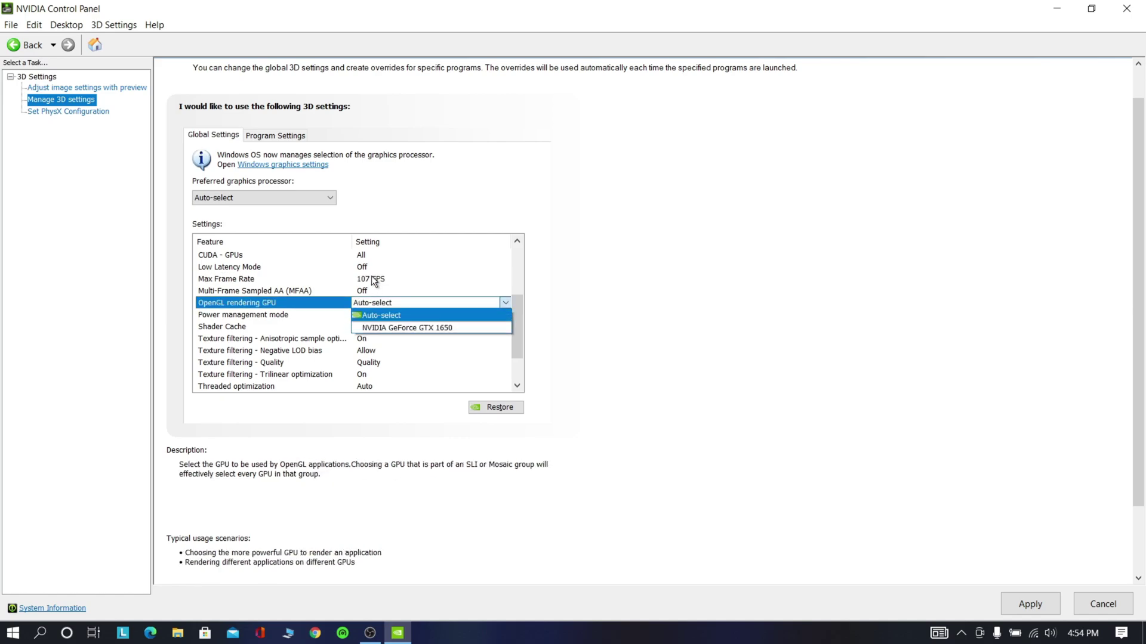
left_click(377, 326)
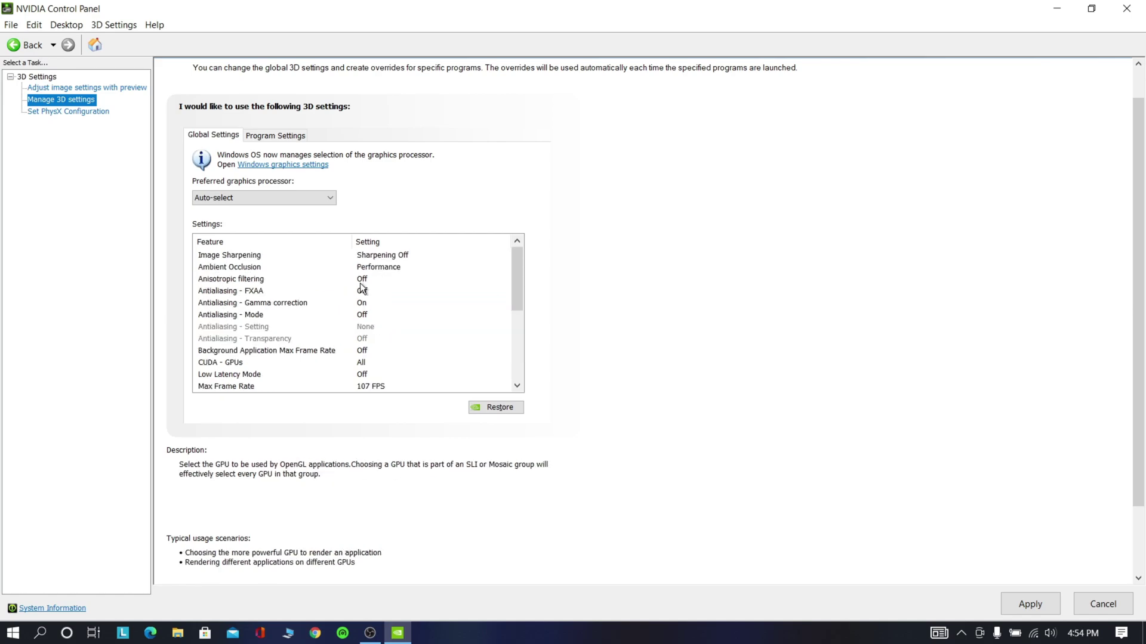
scroll(378, 352, "down", 2)
left_click(378, 351)
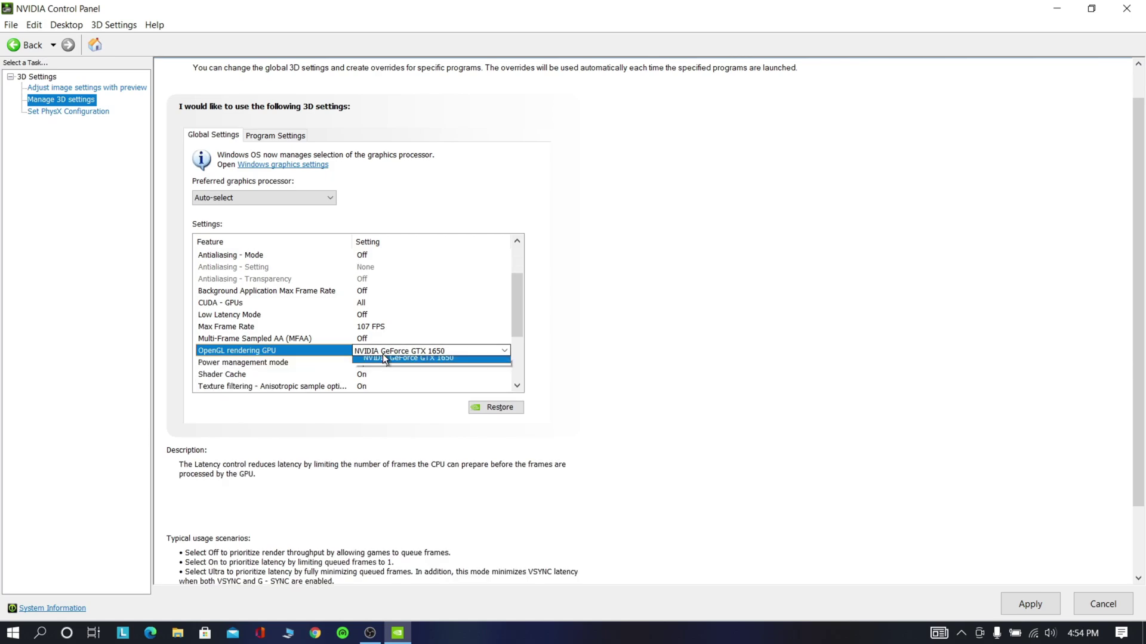
left_click(288, 350)
scroll(382, 352, "down", 1)
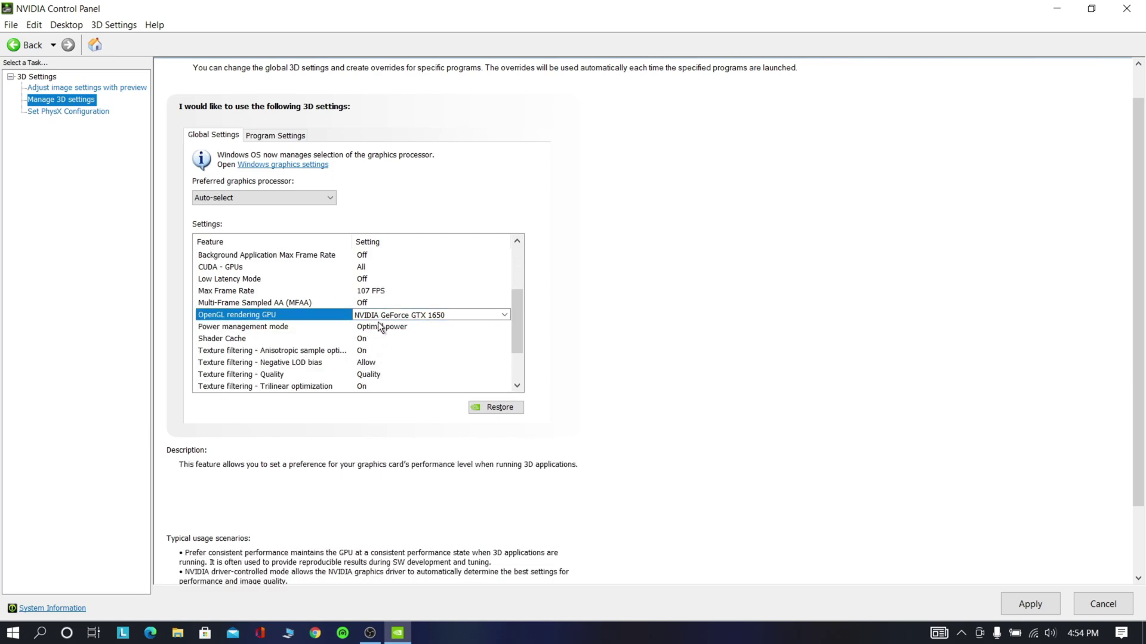
Set Power management mode to Prefer maximum performance.
left_click(332, 328)
left_click(336, 328)
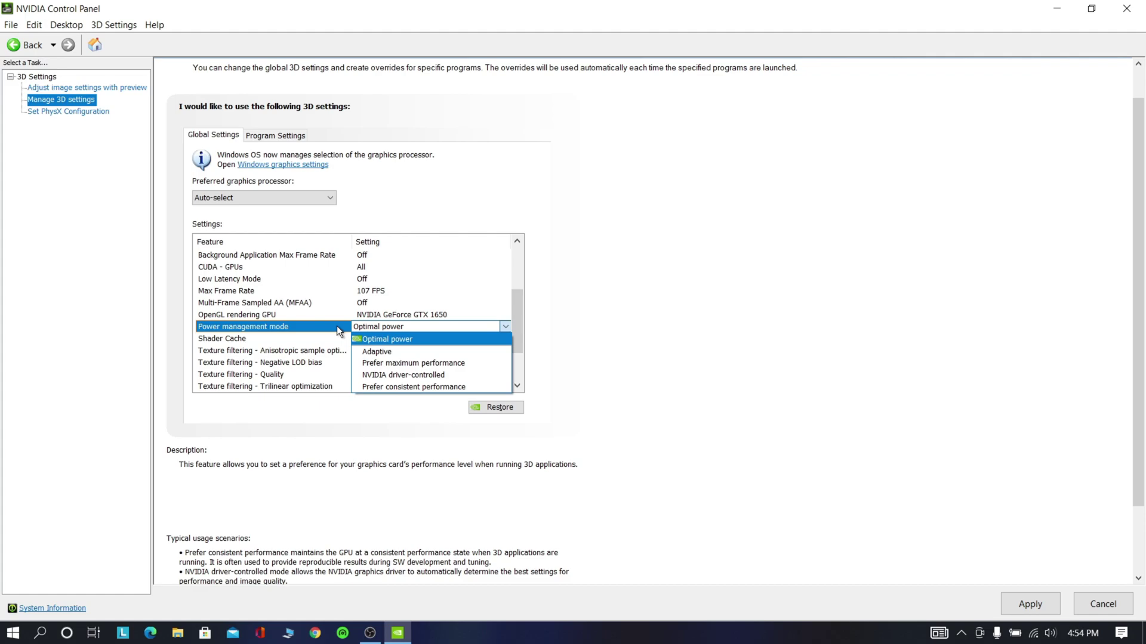
left_click(414, 364)
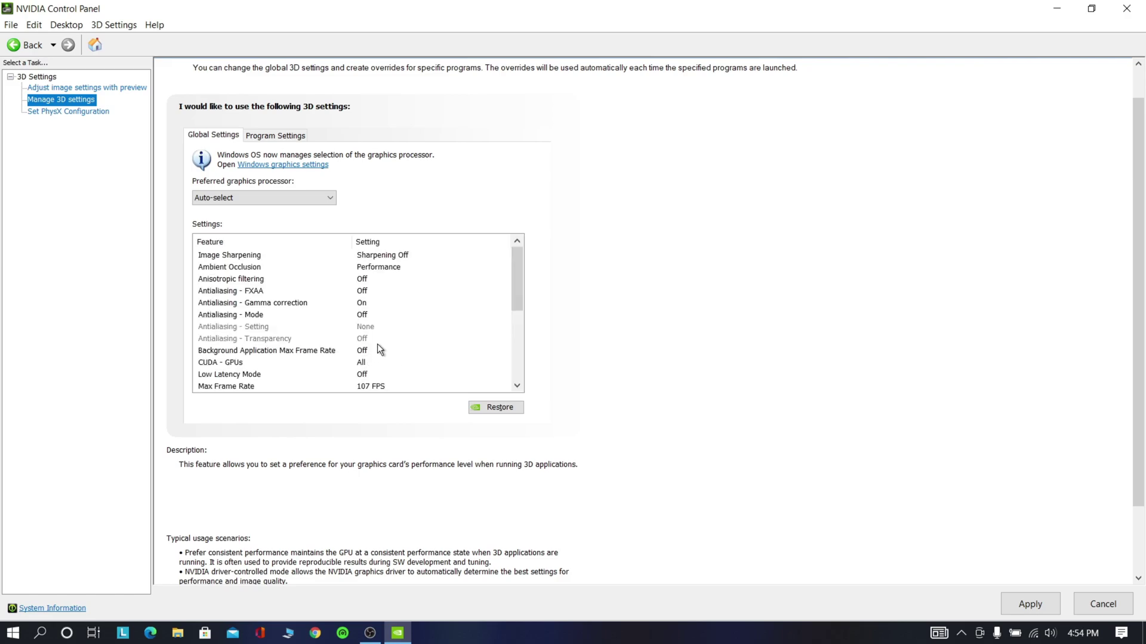
Set Texture filtering - Quality to High performance in the global 3D settings.
scroll(377, 345, "down", 4)
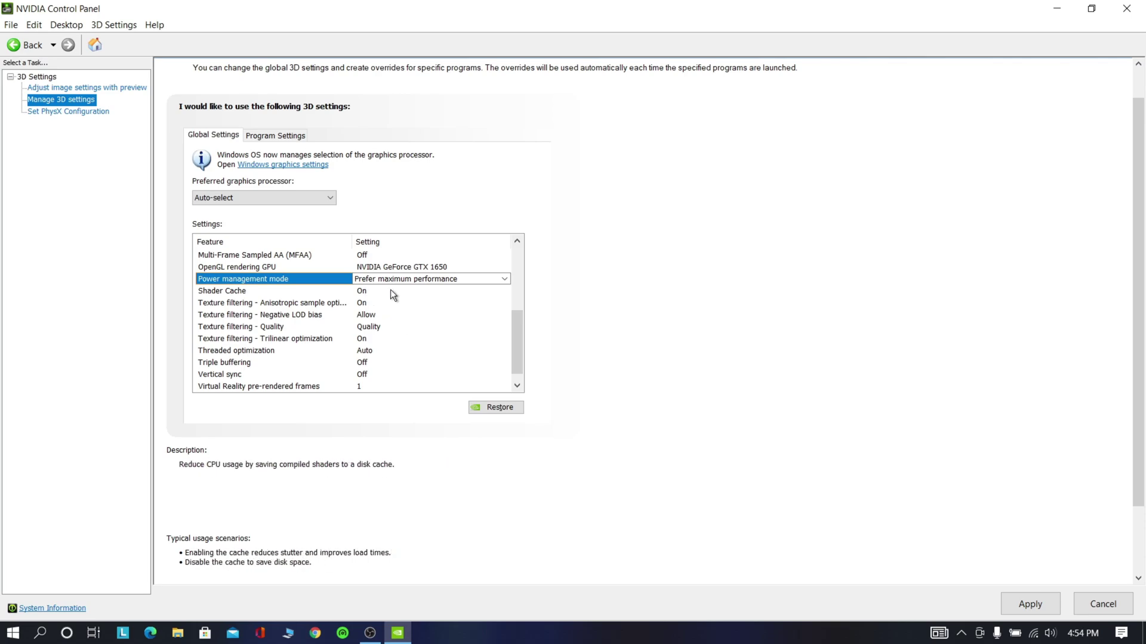
left_click(371, 327)
left_click(371, 327)
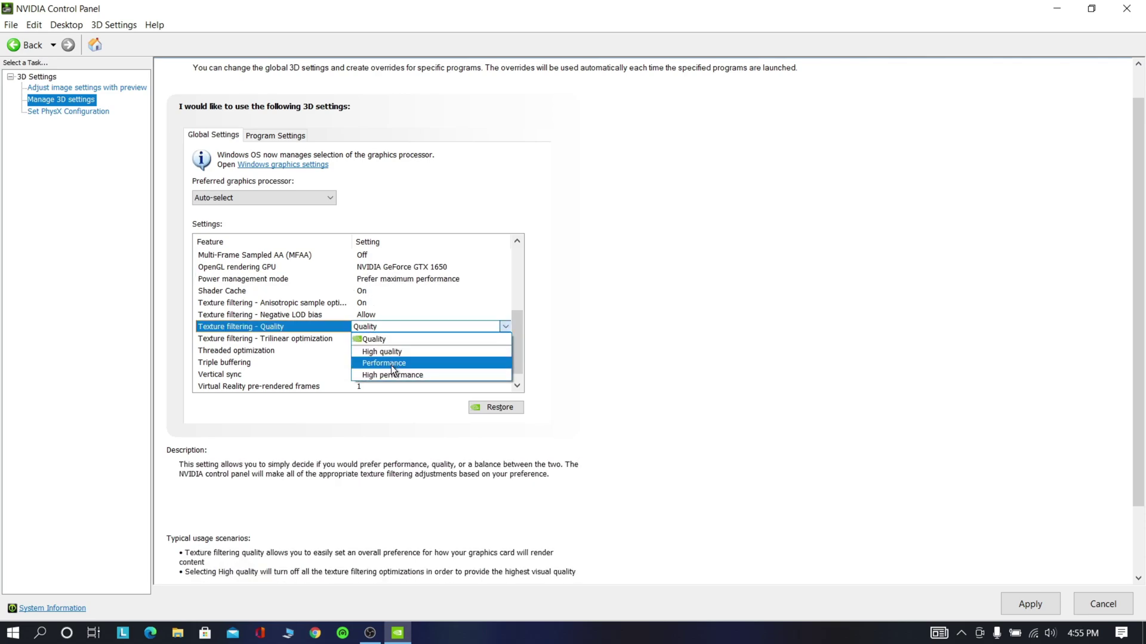
left_click(389, 374)
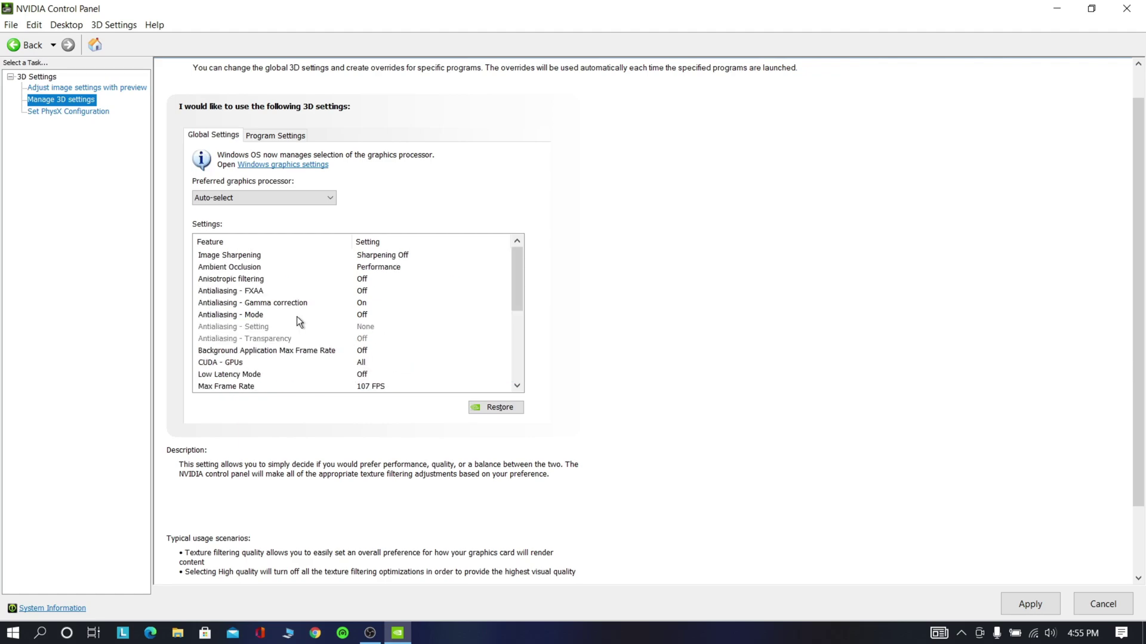
Select Off for Vertical sync in the global 3D settings.
scroll(385, 373, "down", 2)
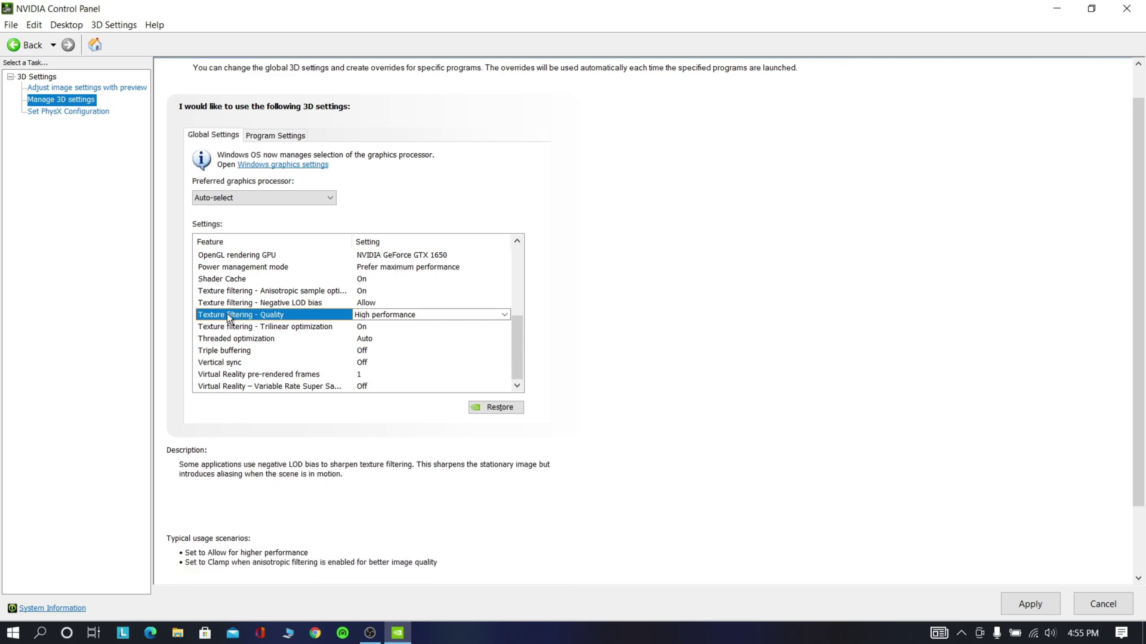
left_click(362, 362)
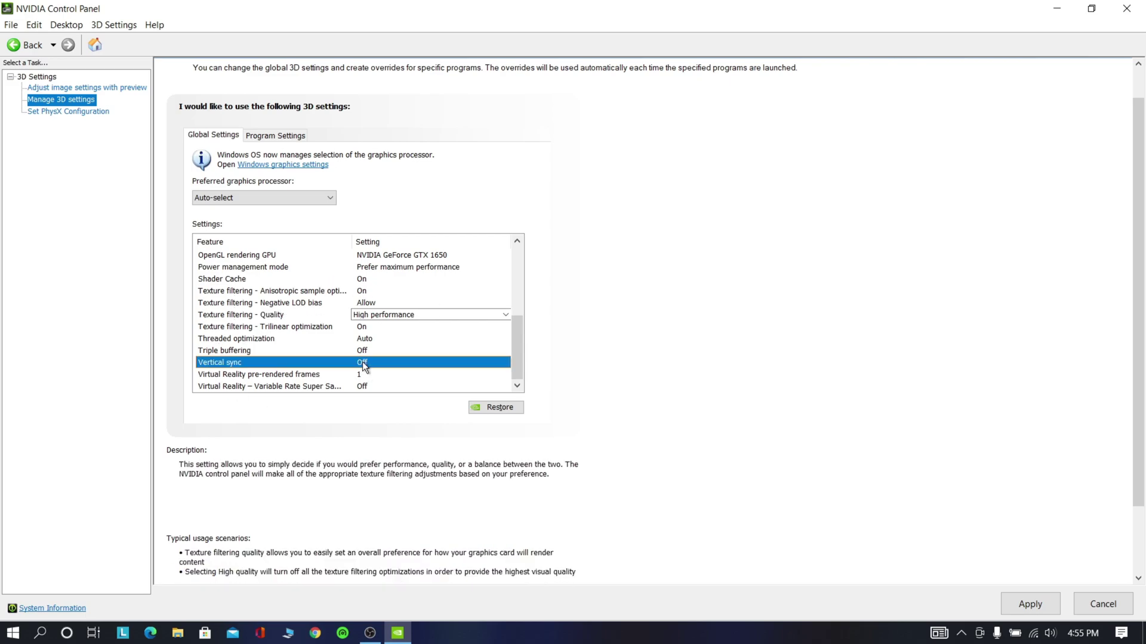
left_click(363, 363)
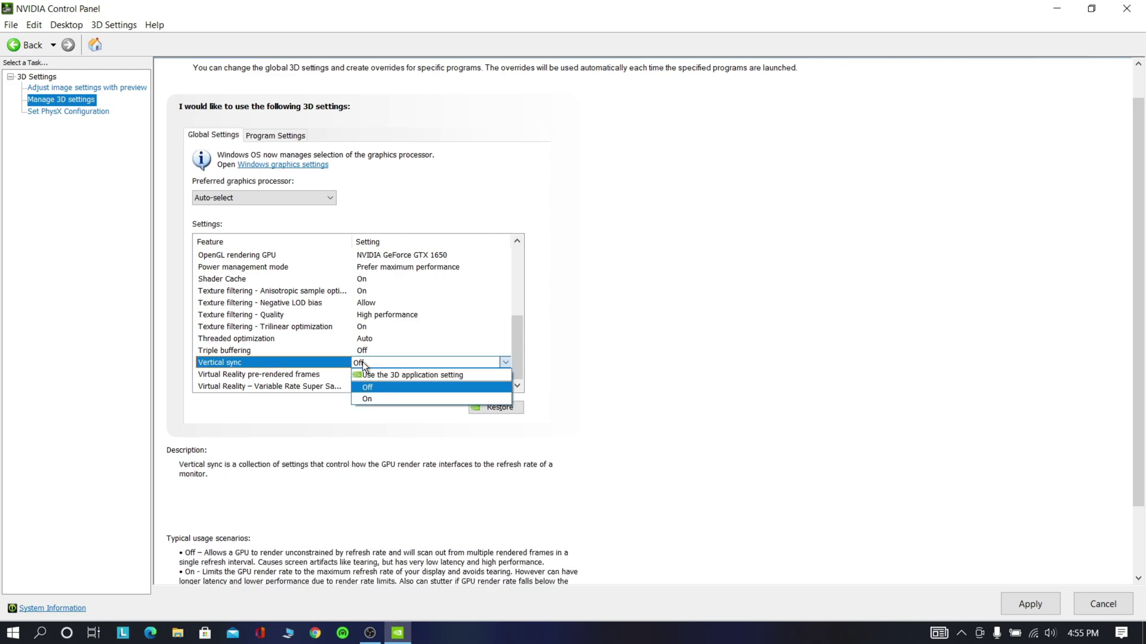
left_click(384, 387)
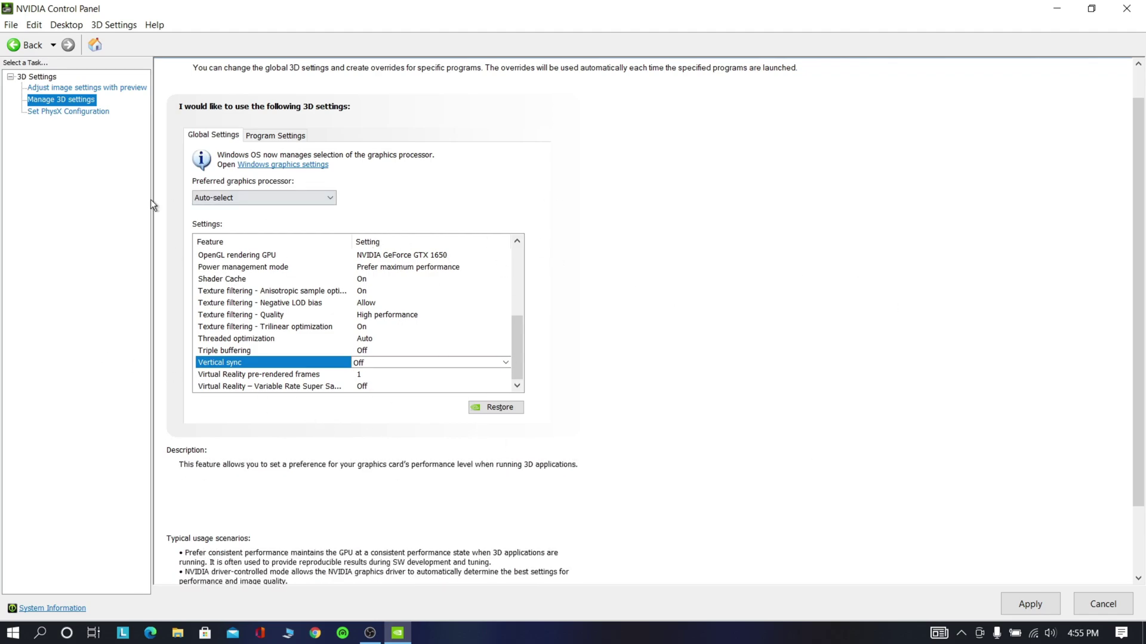
Set the preferred graphics processor to High-performance NVIDIA processor.
left_click(256, 200)
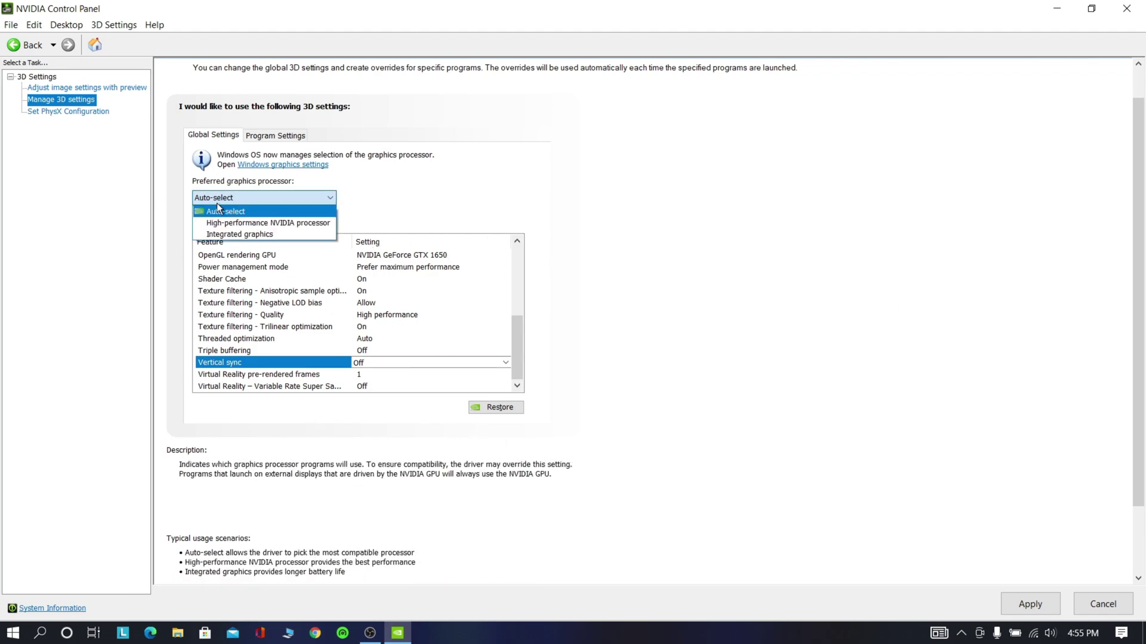
left_click(261, 226)
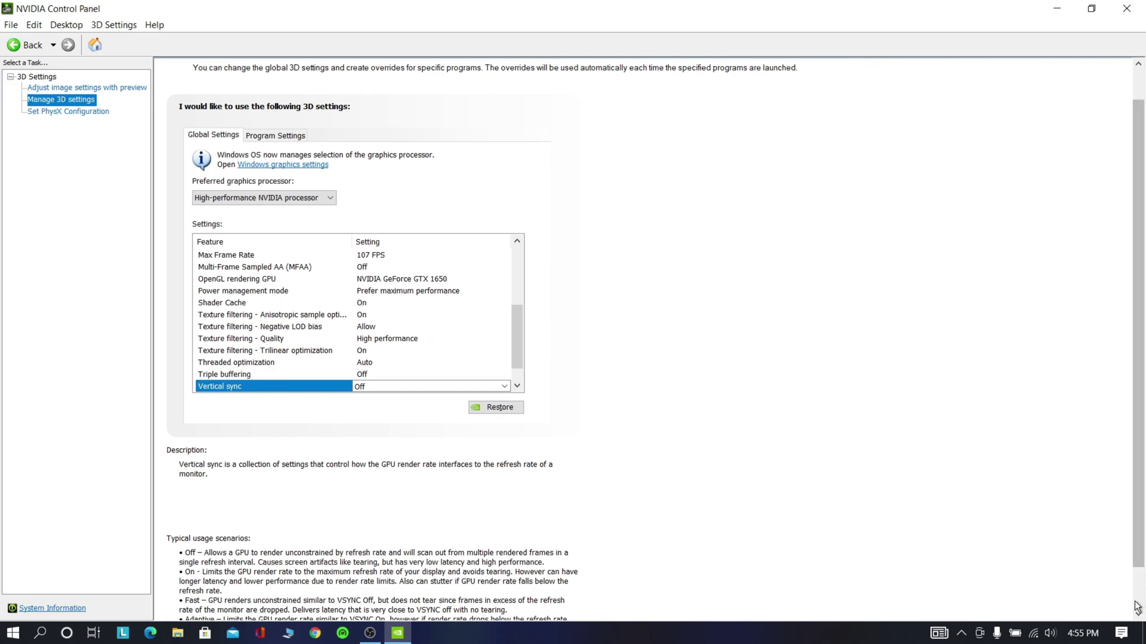
scroll(831, 512, "down", 1)
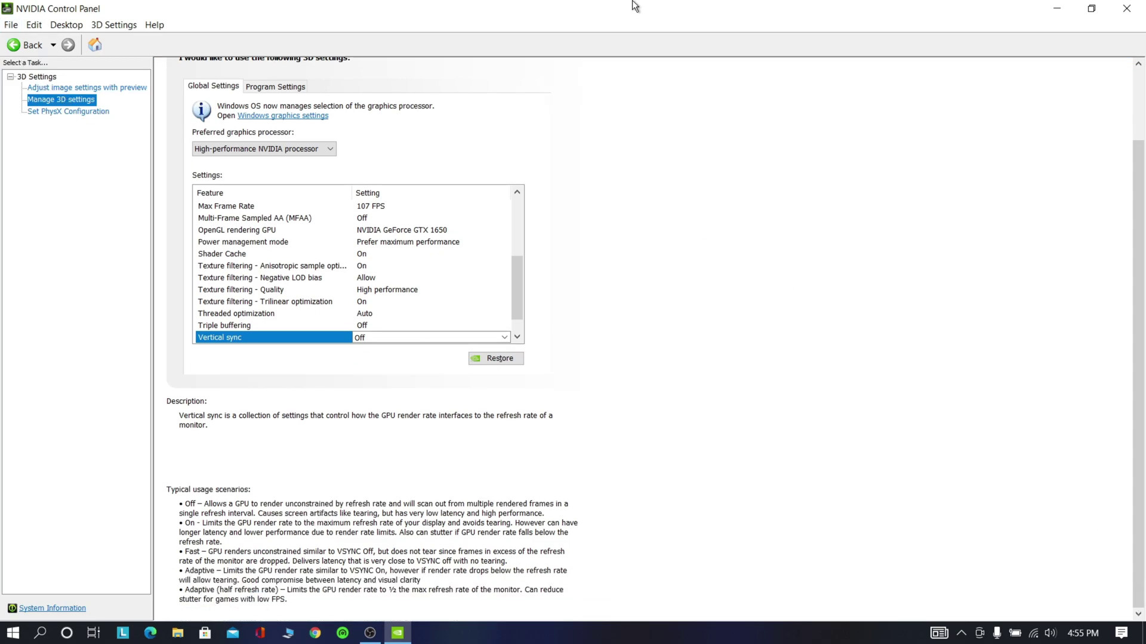
Set the PhysX processor to NVIDIA GeForce GTX 1650 and apply the change.
left_click(55, 112)
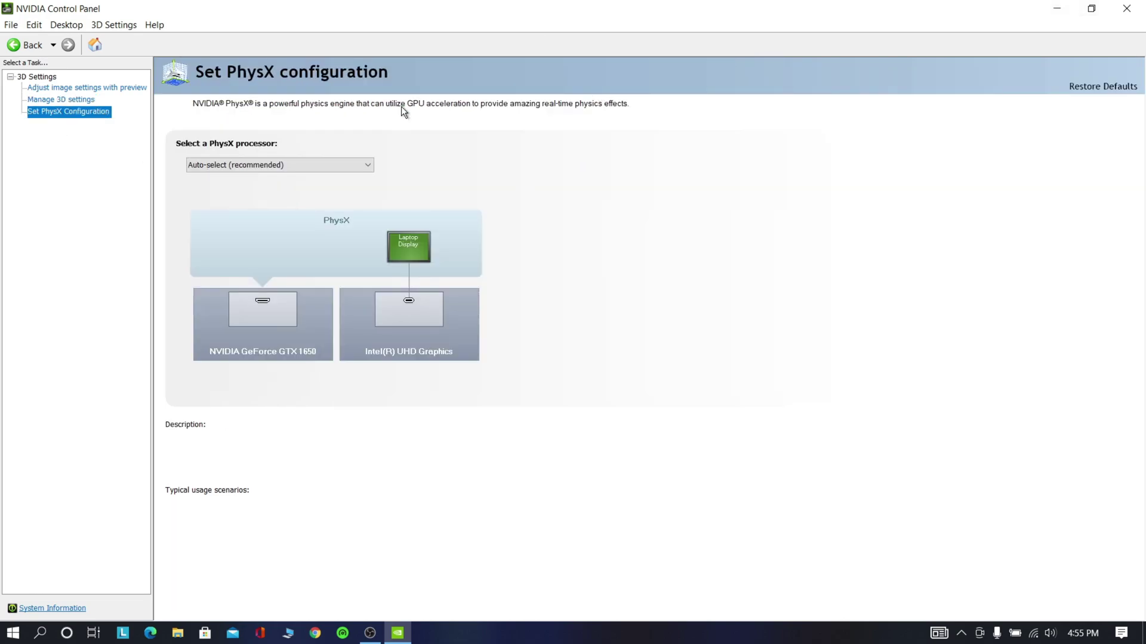
left_click(295, 164)
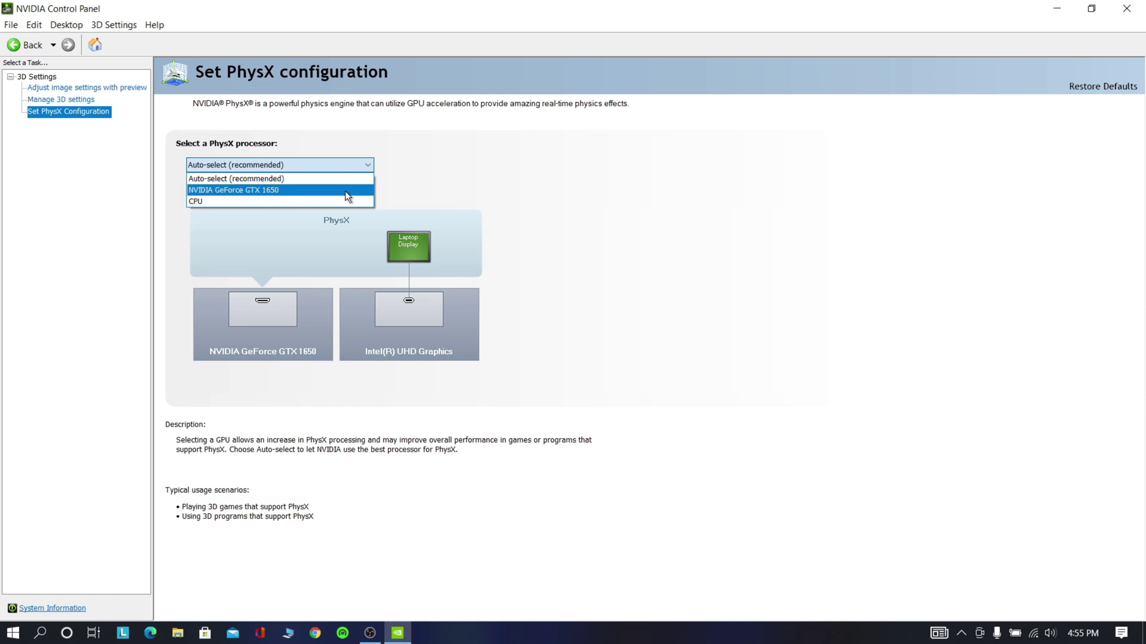
left_click(286, 188)
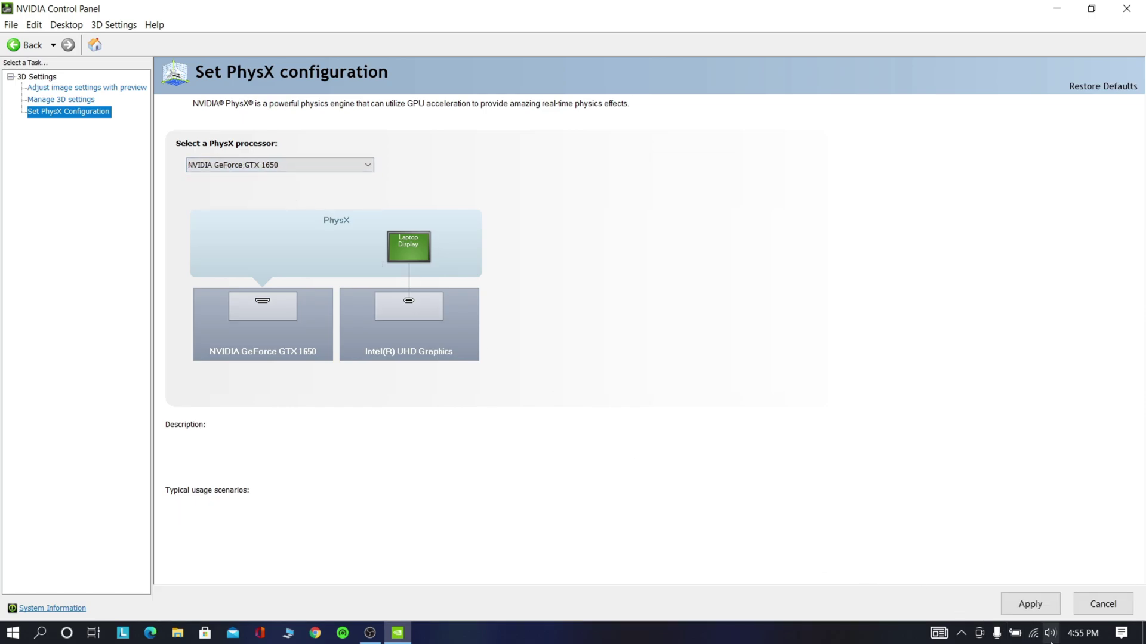
left_click(1042, 604)
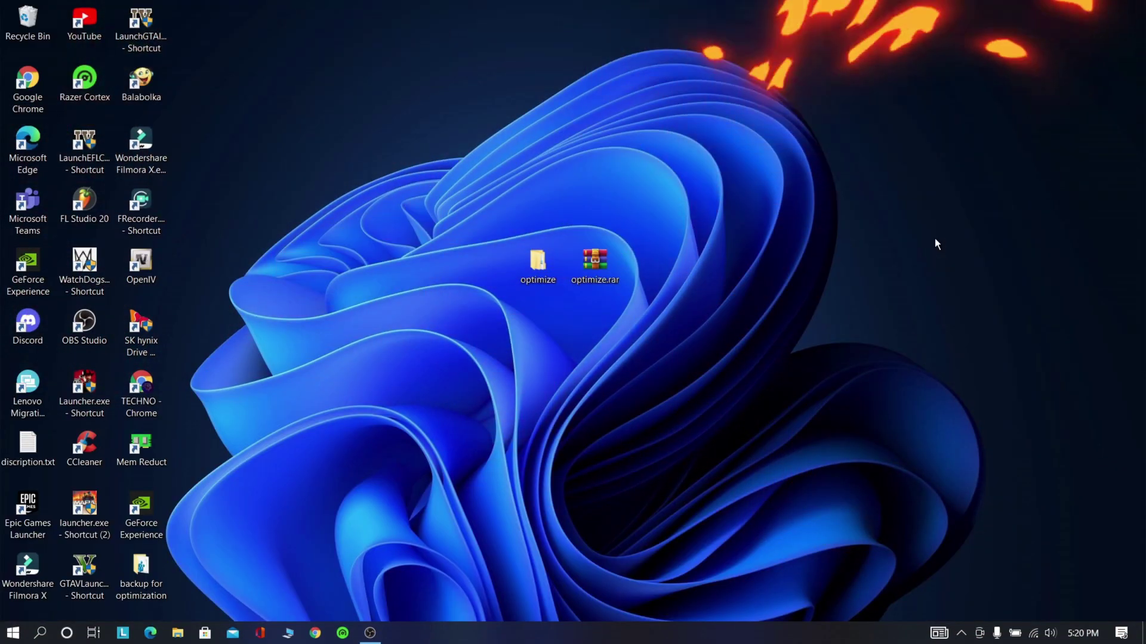
Lower the Windows display resolution to 1280 × 720 and keep the changed display settings.
right_click(936, 243)
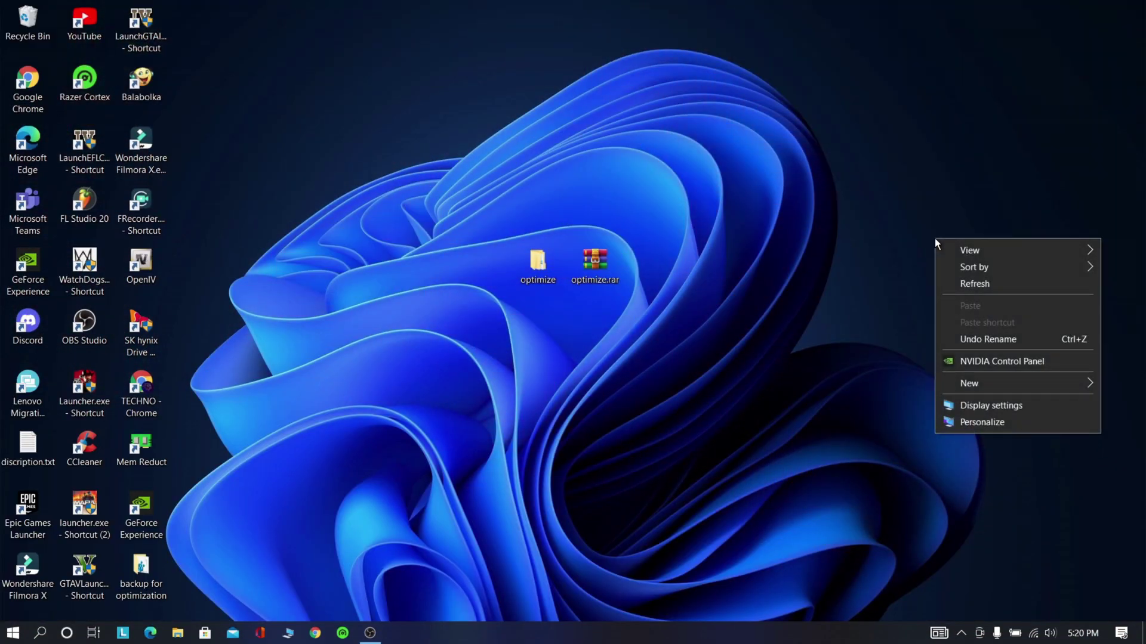
left_click(991, 406)
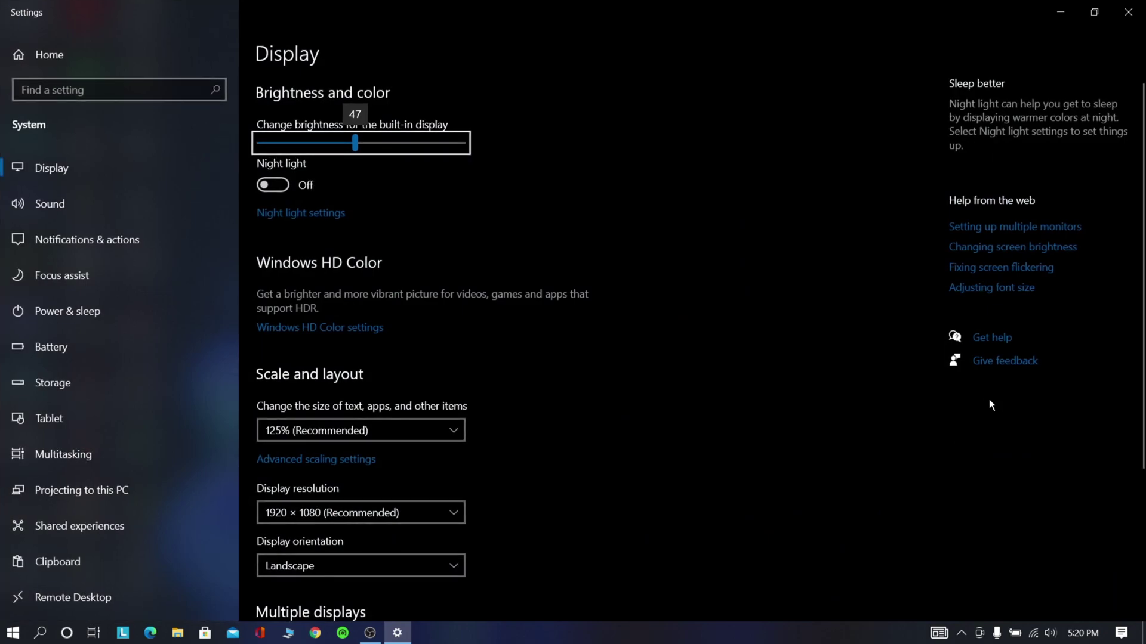
scroll(639, 227, "down", 4)
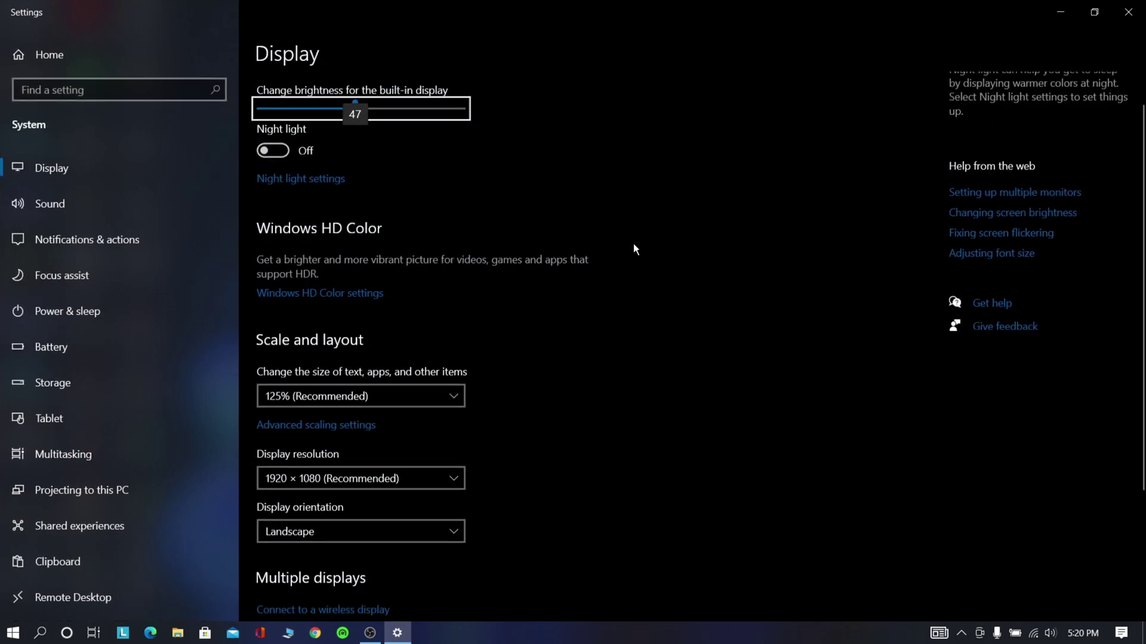
left_click(374, 280)
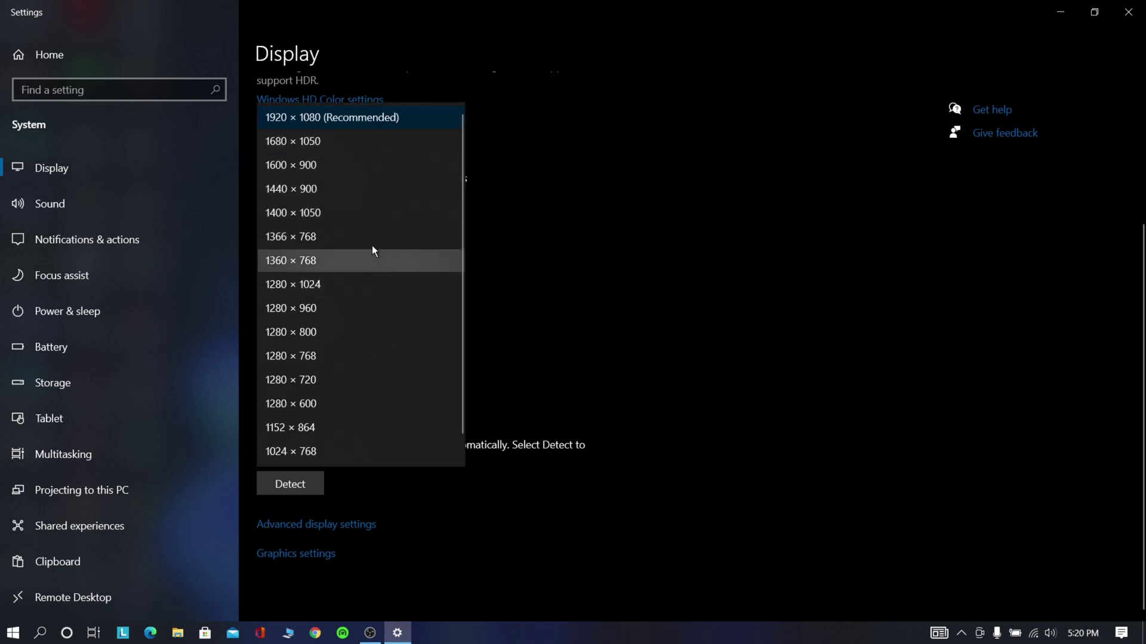
scroll(371, 308, "down", 1)
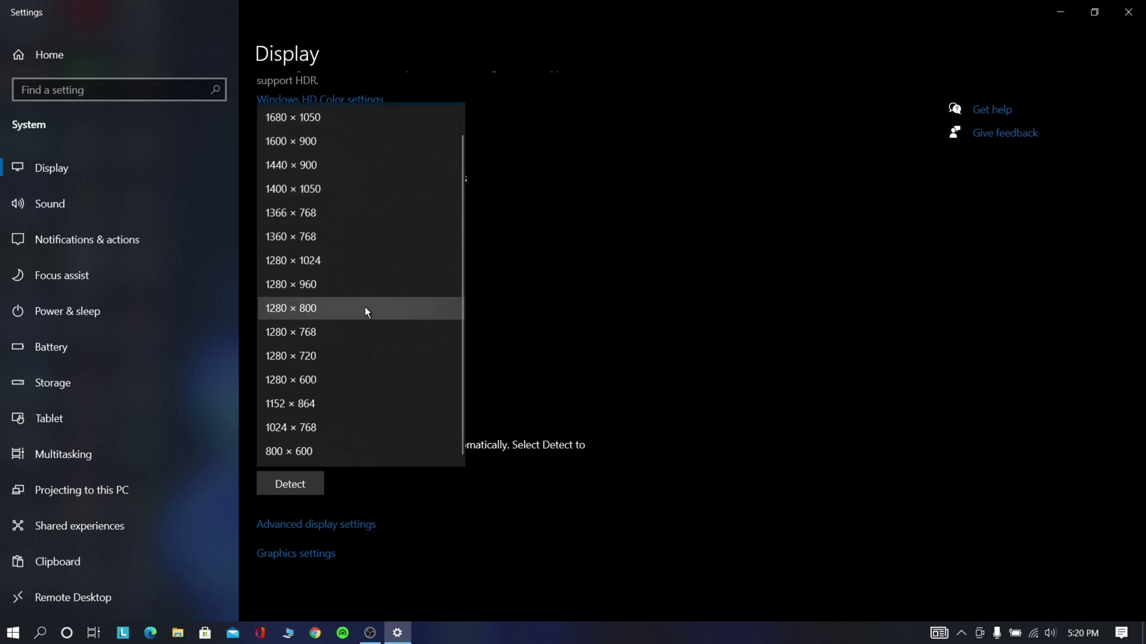
left_click(328, 356)
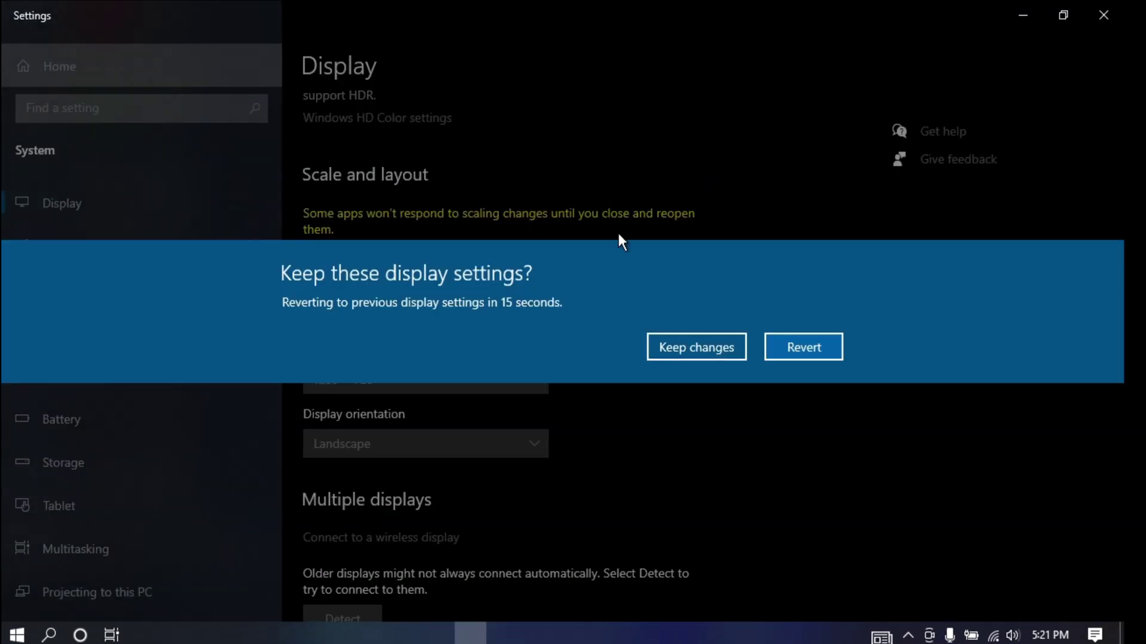
left_click(683, 343)
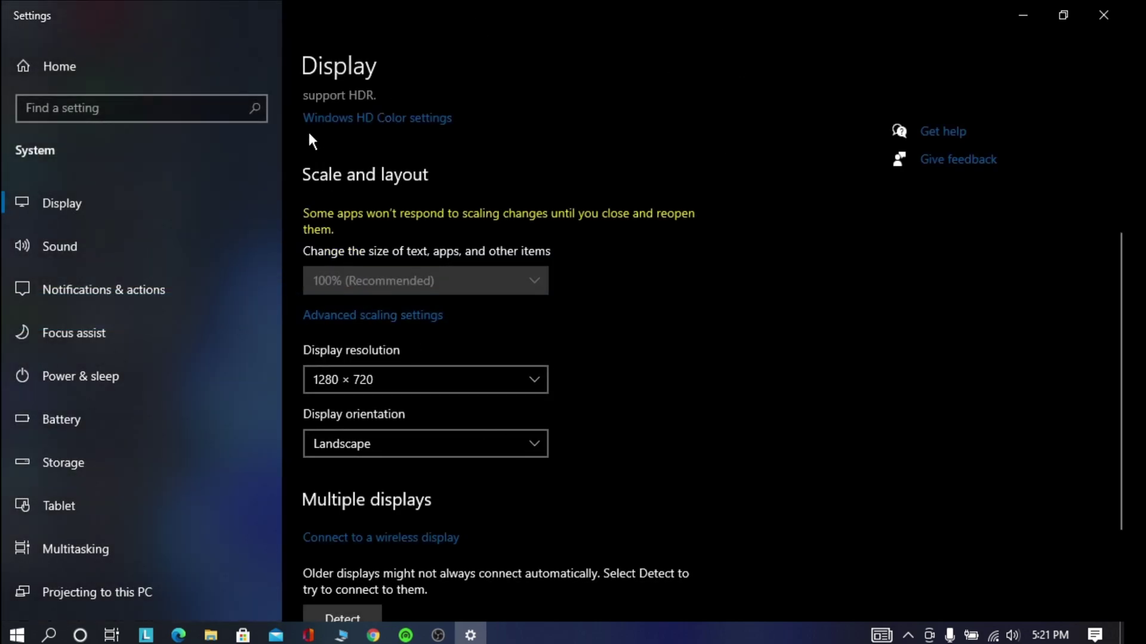
scroll(823, 371, "down", 3)
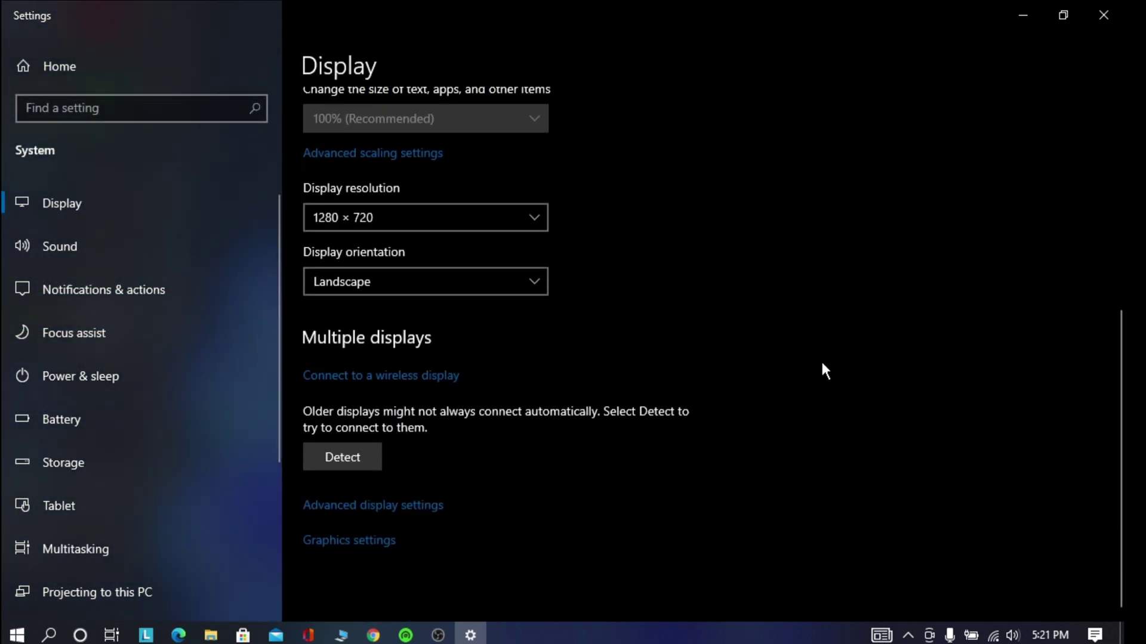
scroll(512, 279, "up", 8)
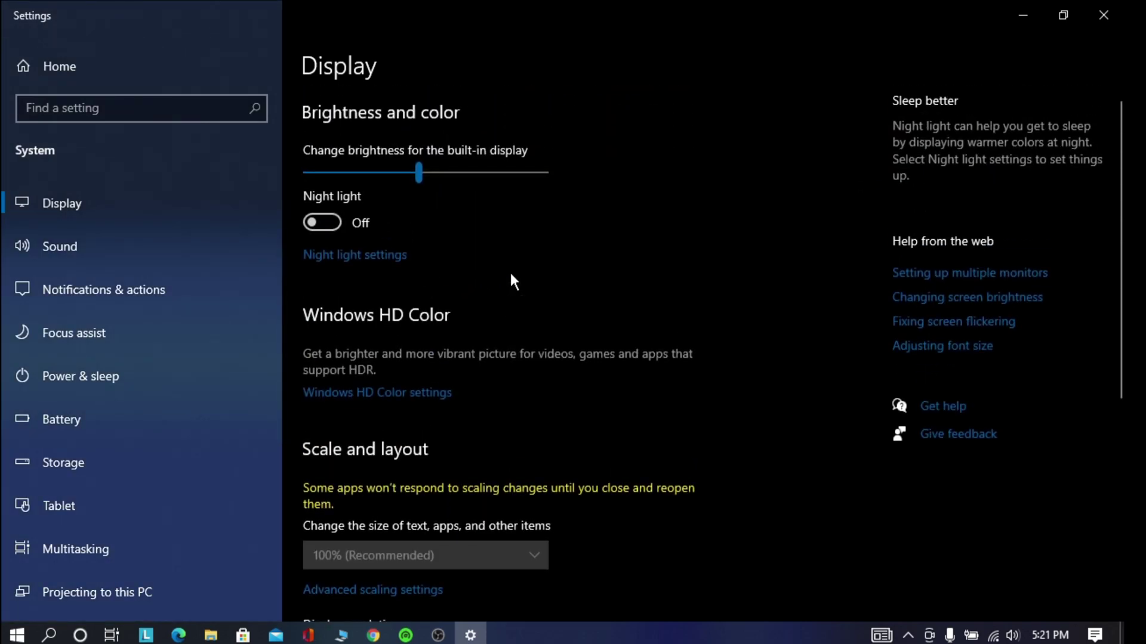
scroll(510, 274, "down", 6)
scroll(510, 275, "up", 4)
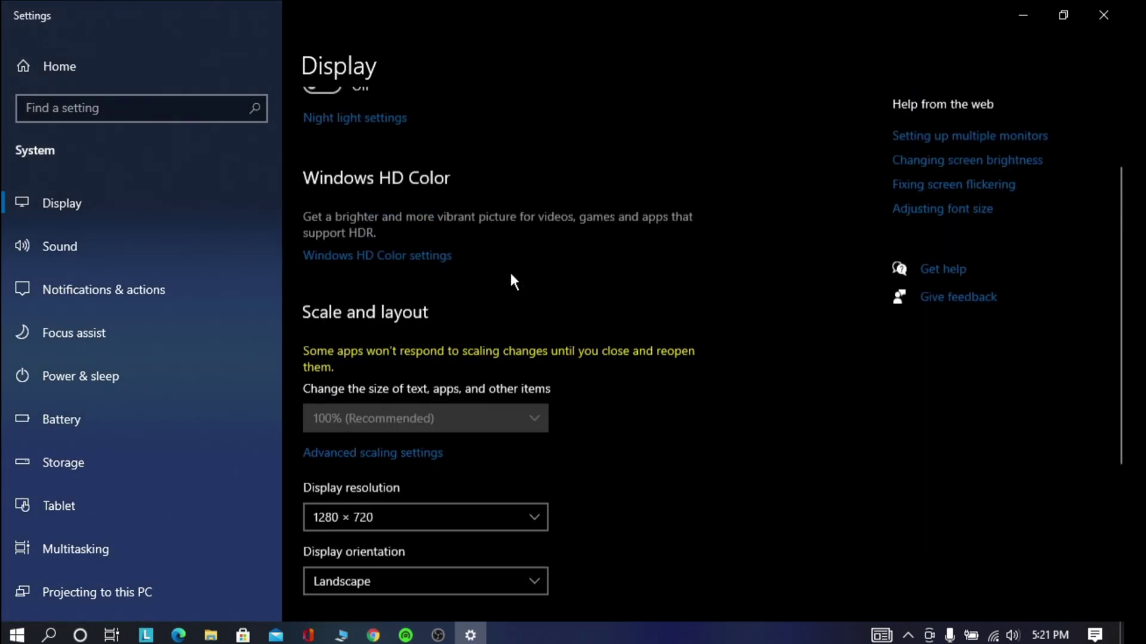
scroll(510, 274, "down", 3)
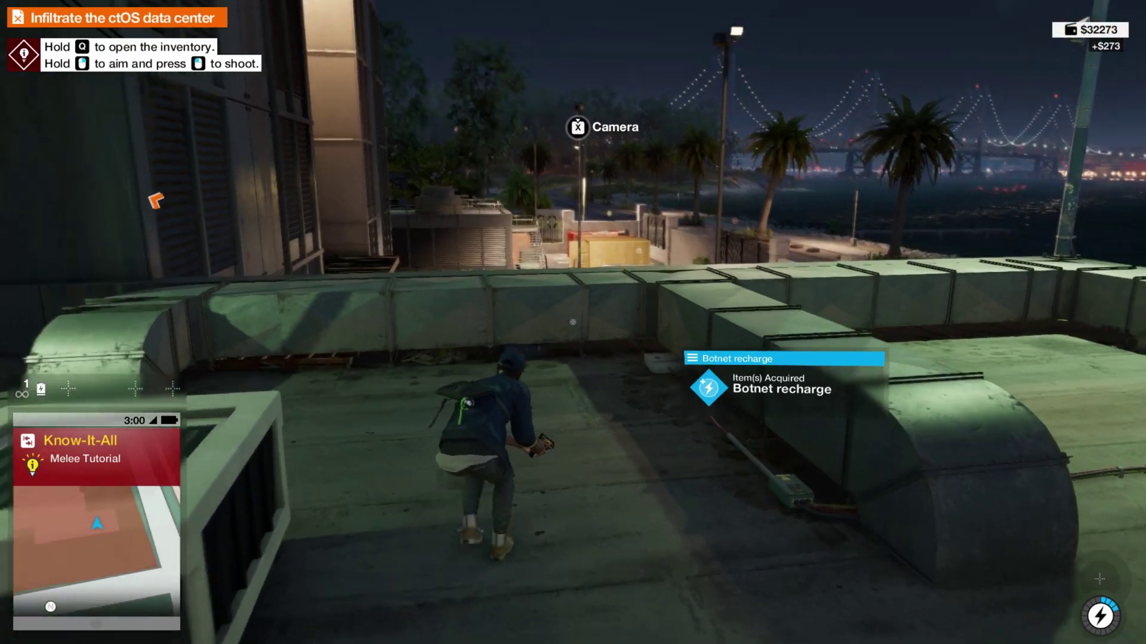
key("w")
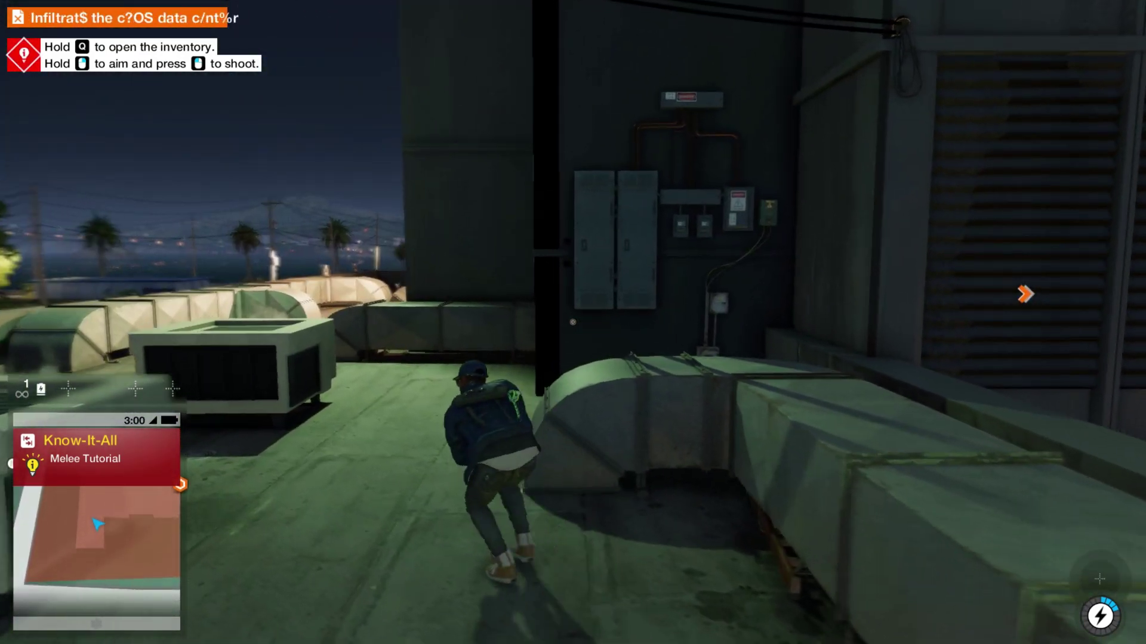
key("w")
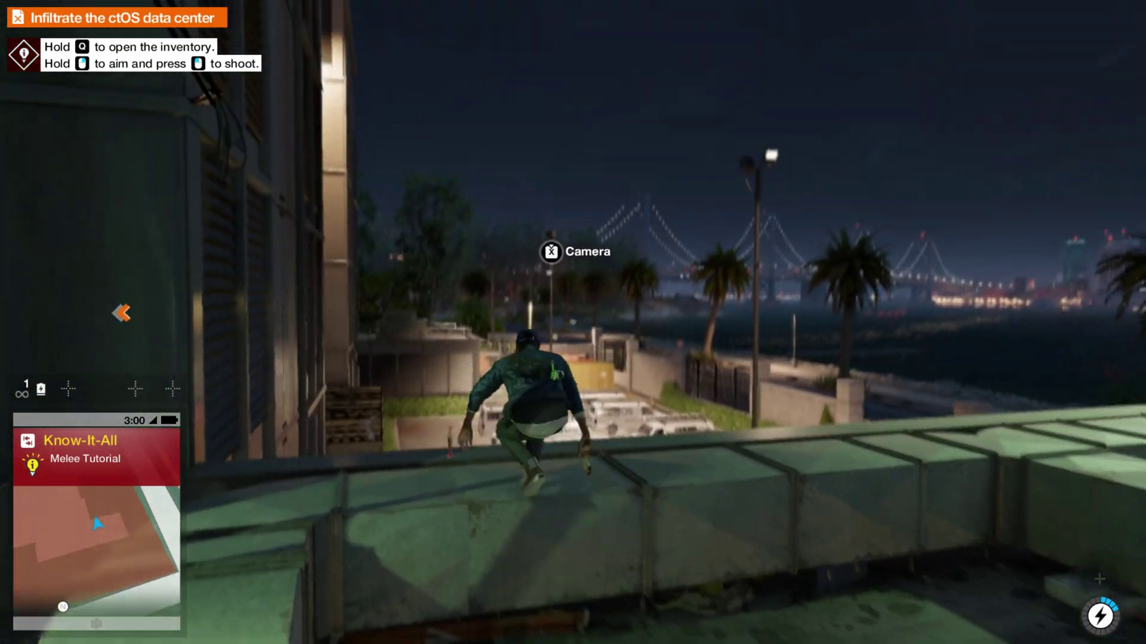
key("w")
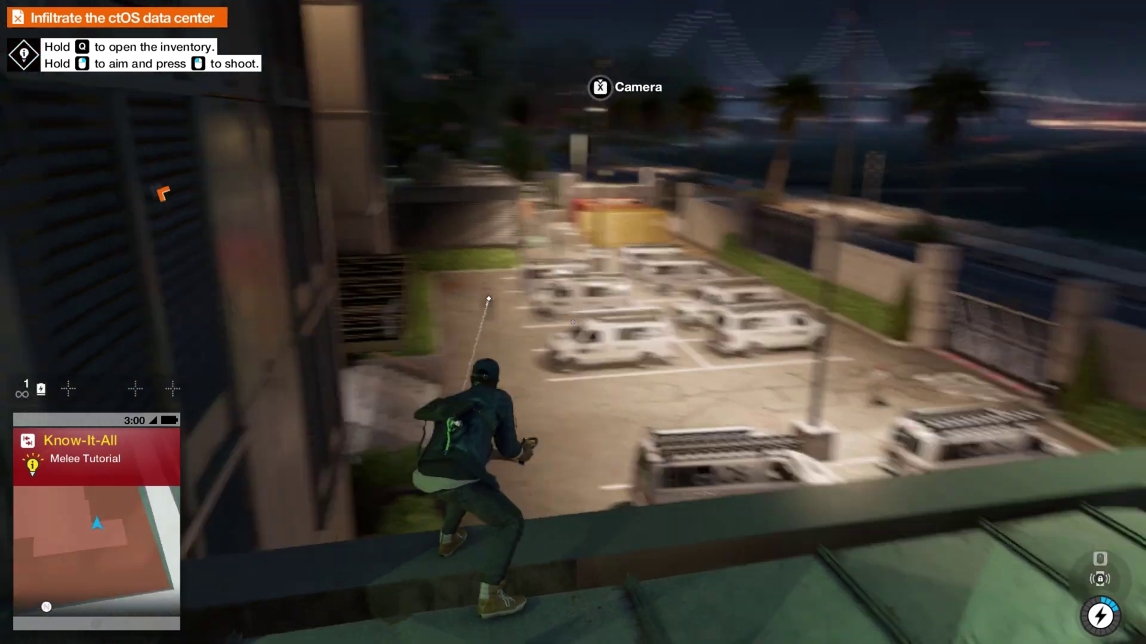
key("w")
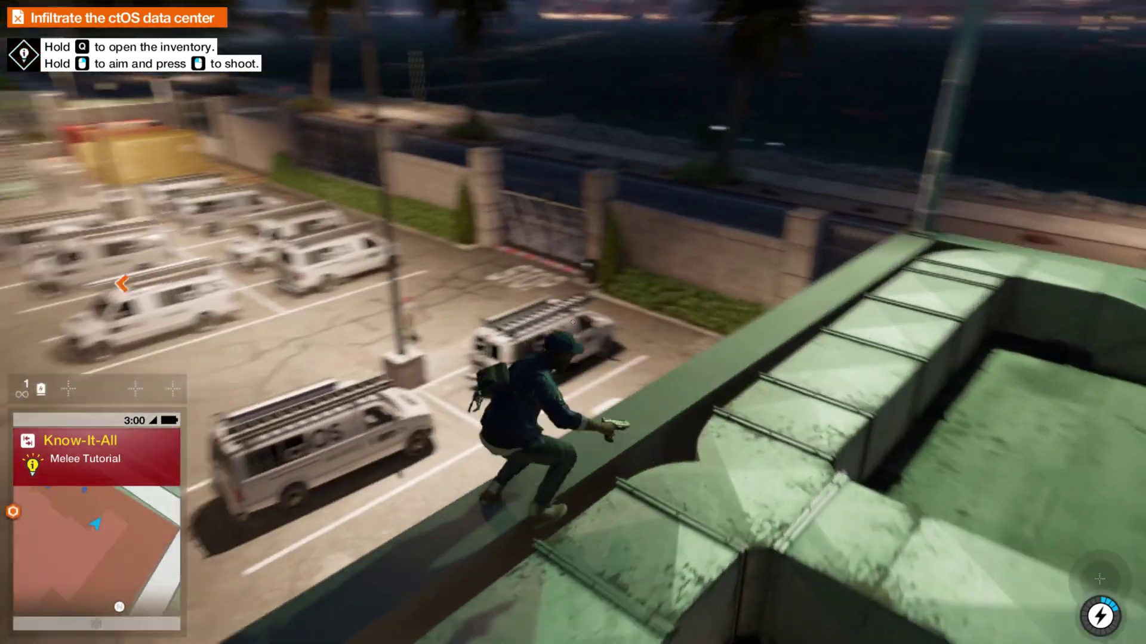
key("w")
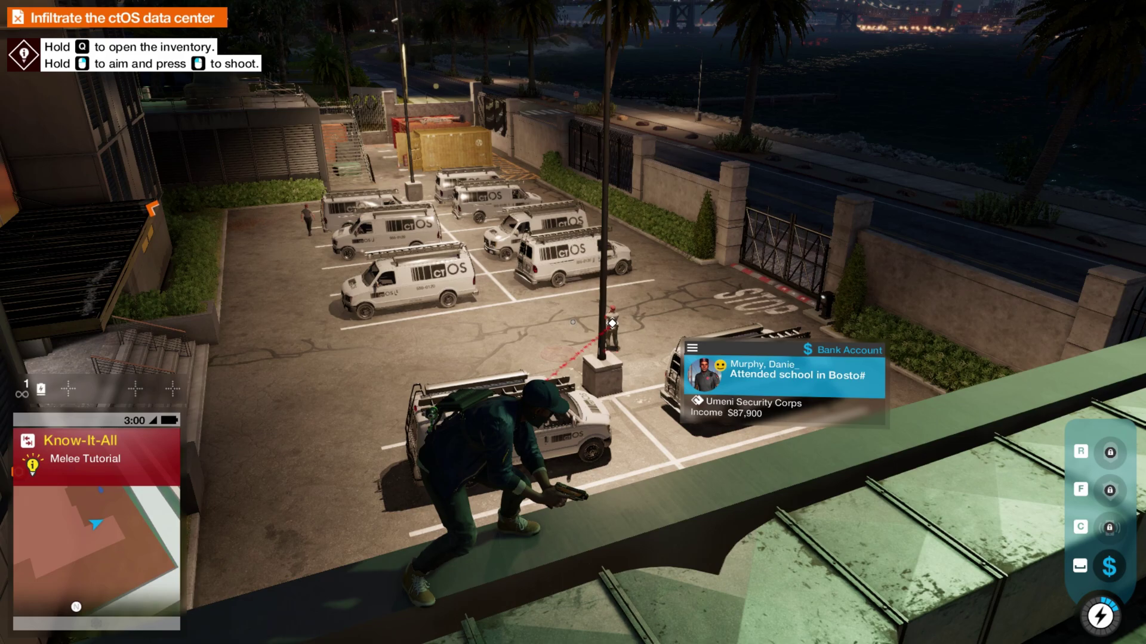
key("space")
key("w")
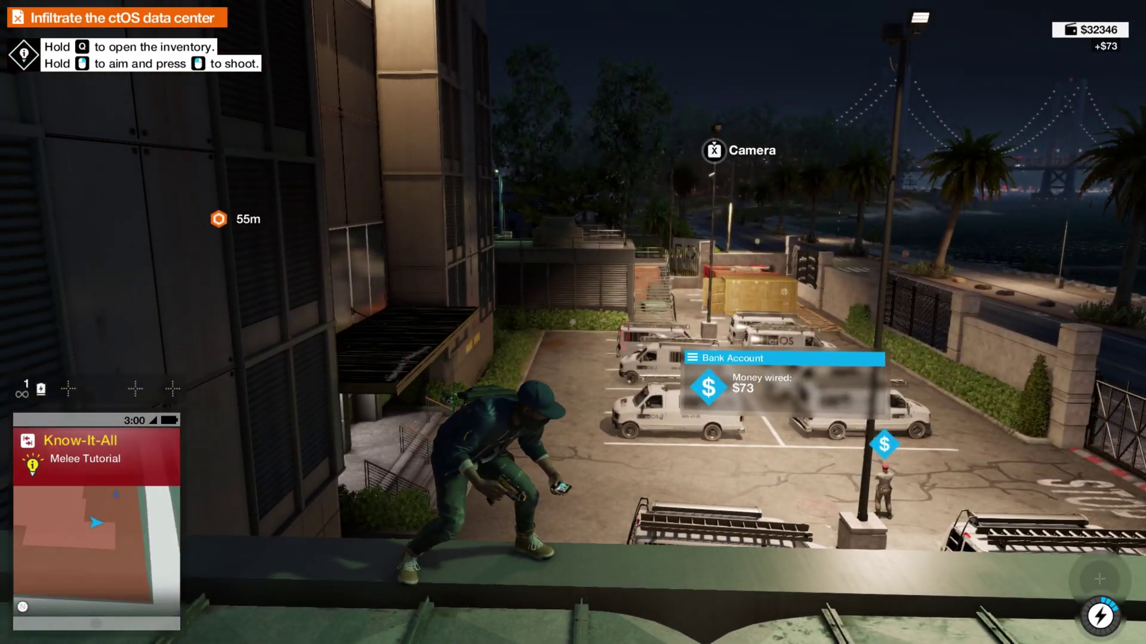
key("w")
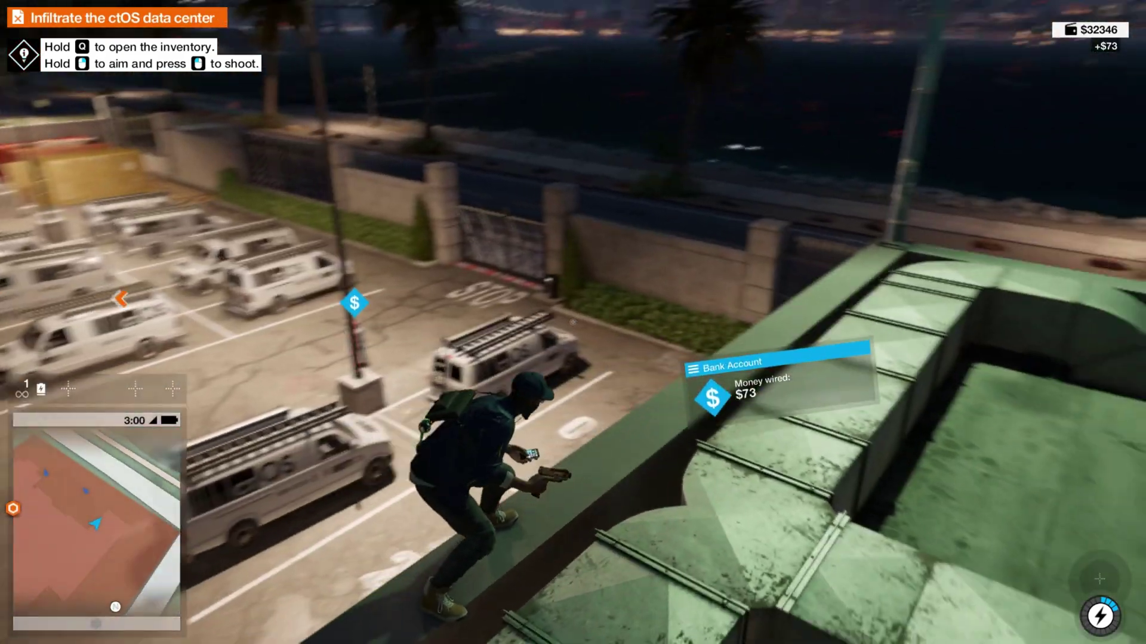
key("w")
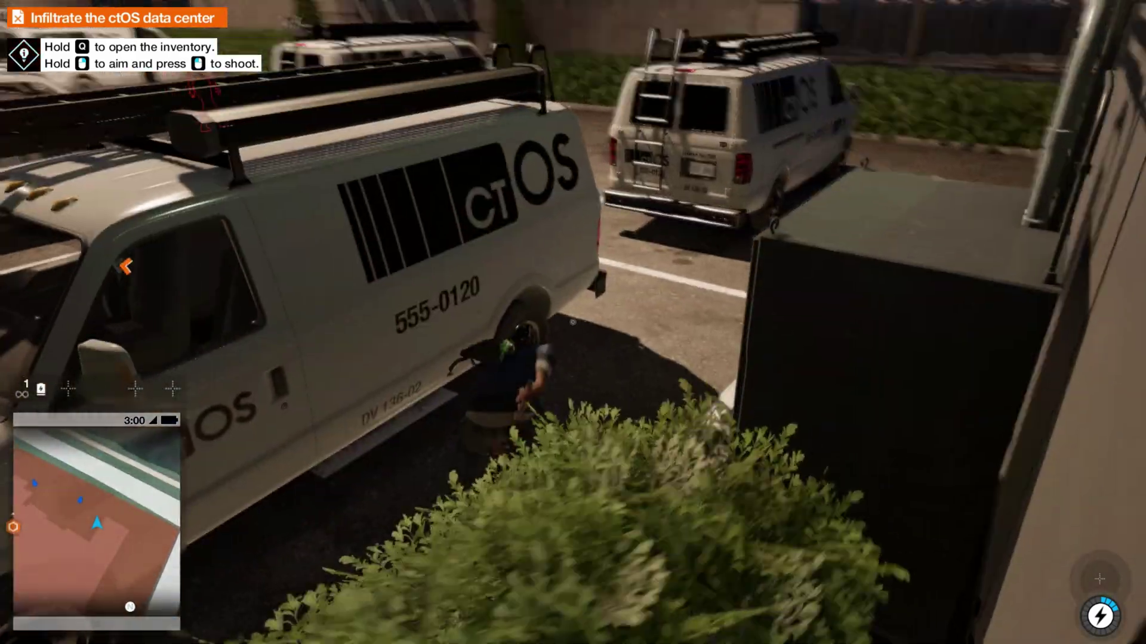
key("w")
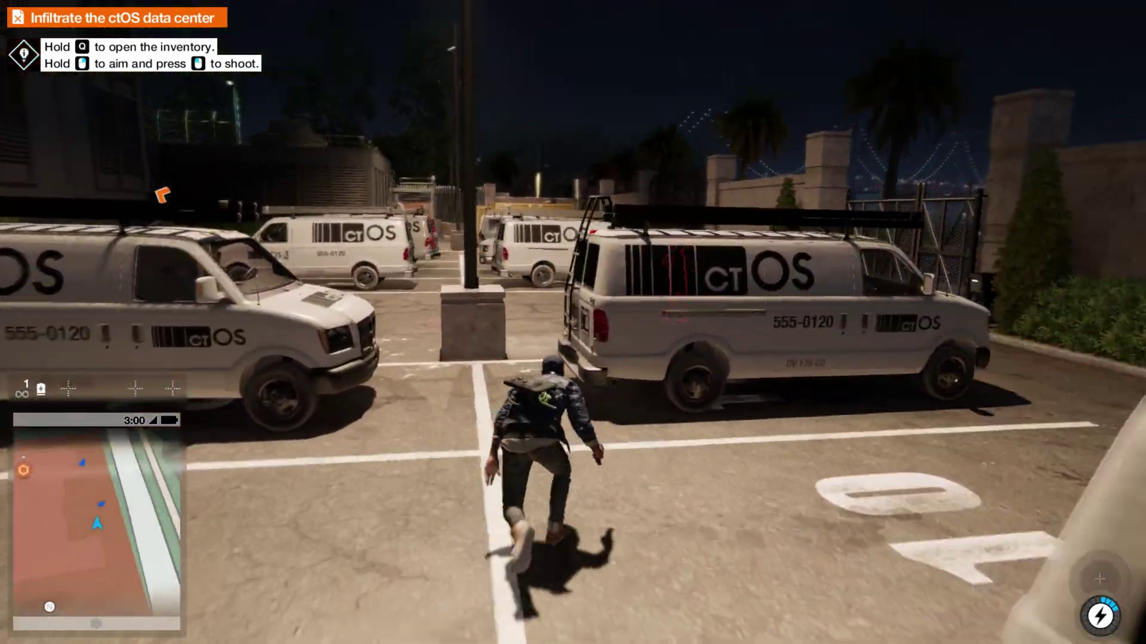
key("f")
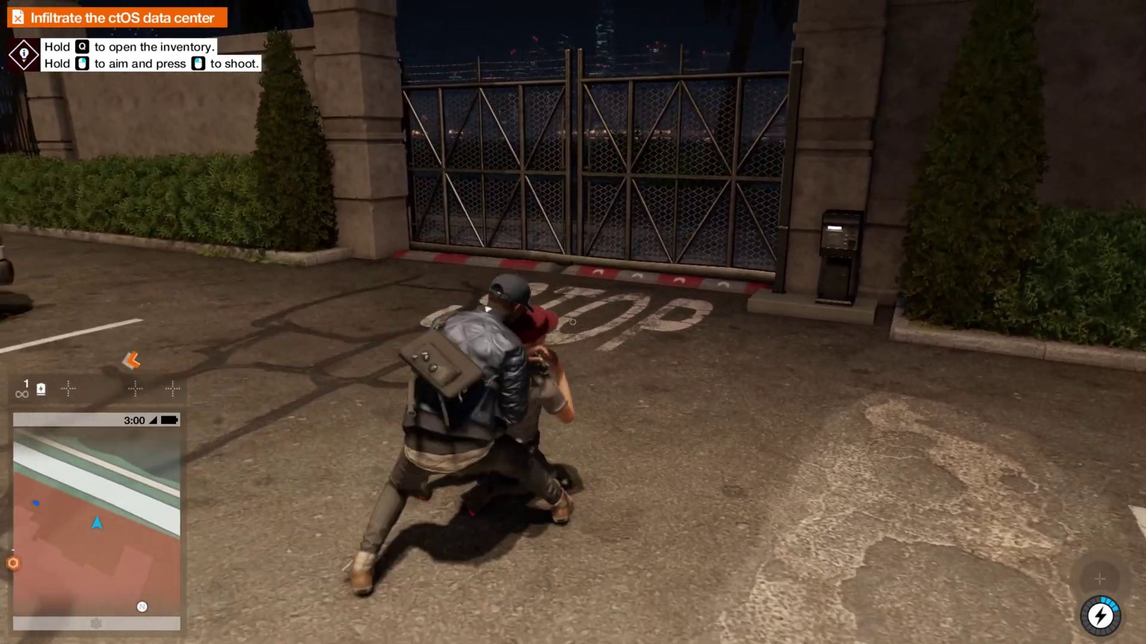
key("w")
key("w")
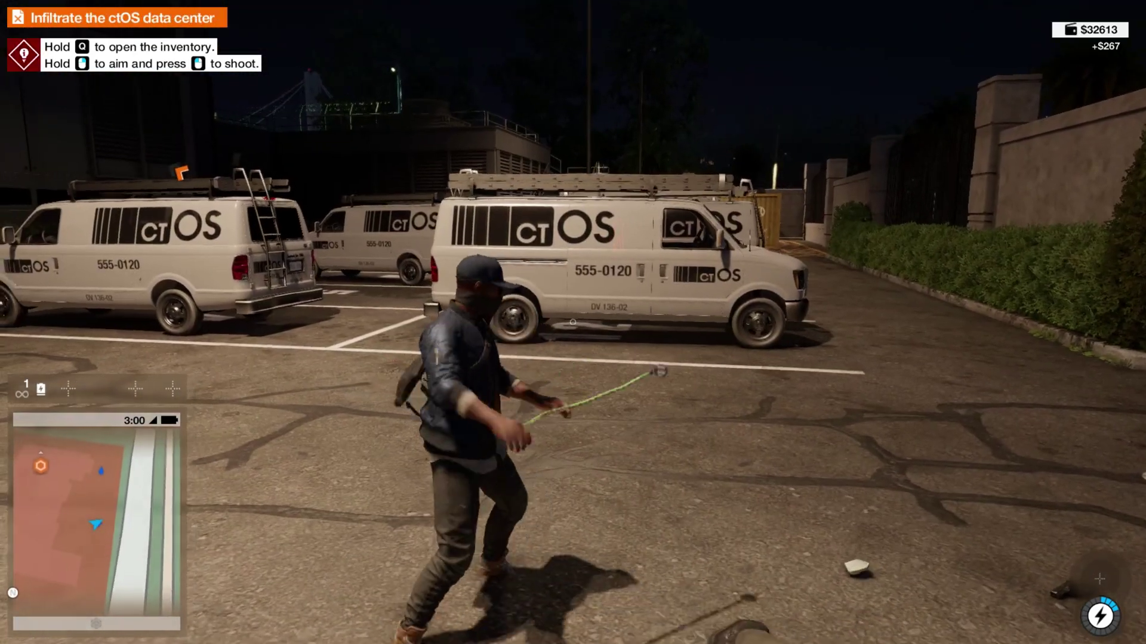
key("w")
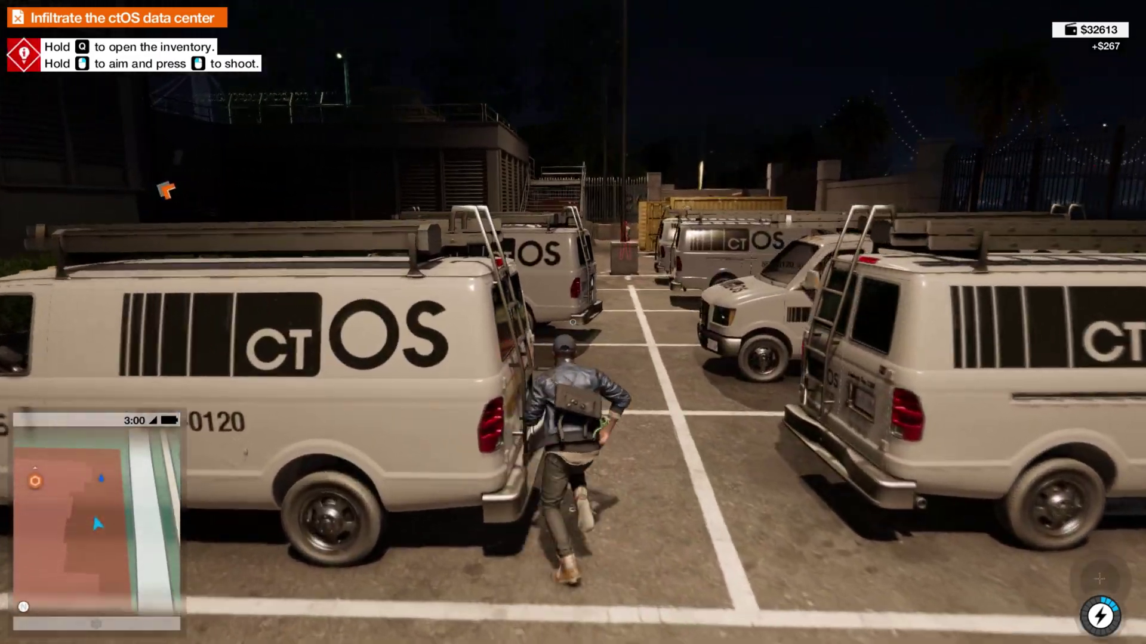
key("w")
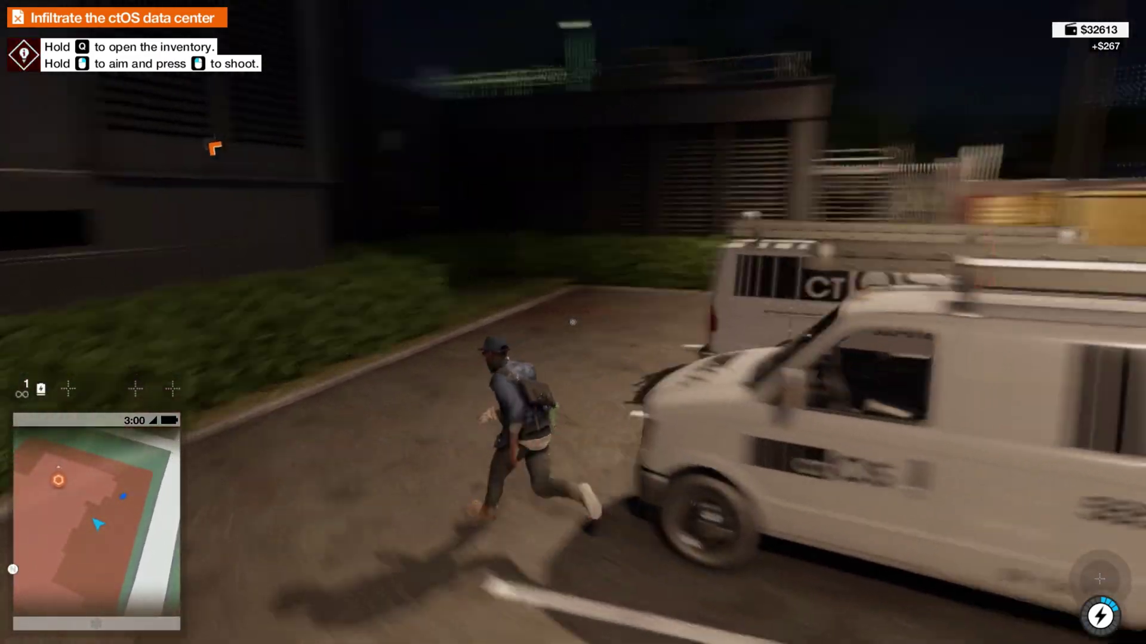
key("w")
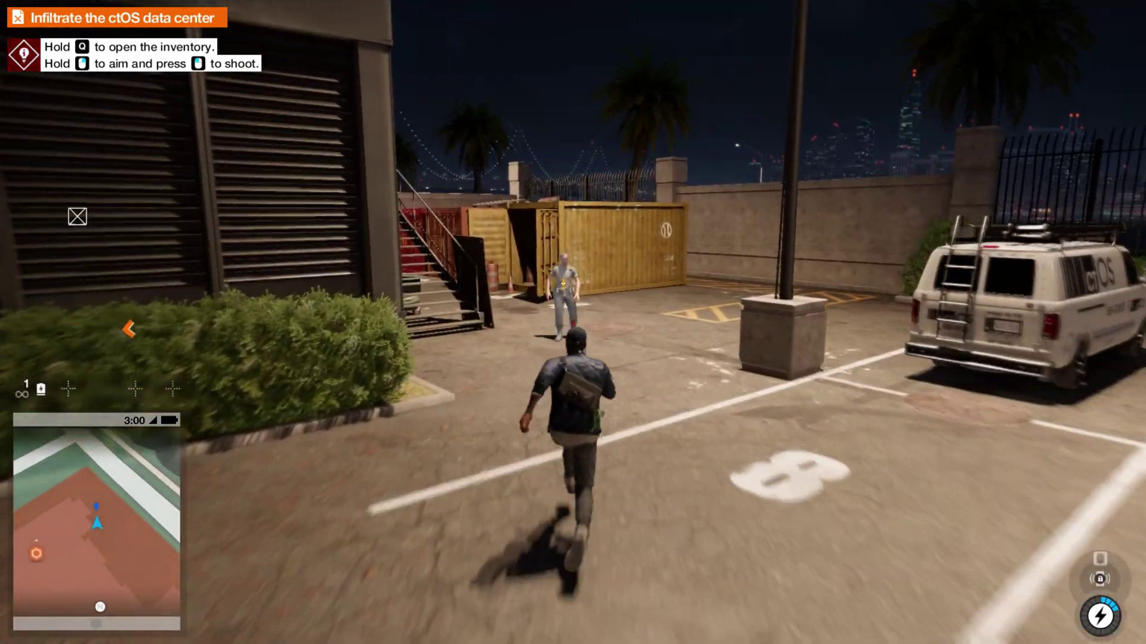